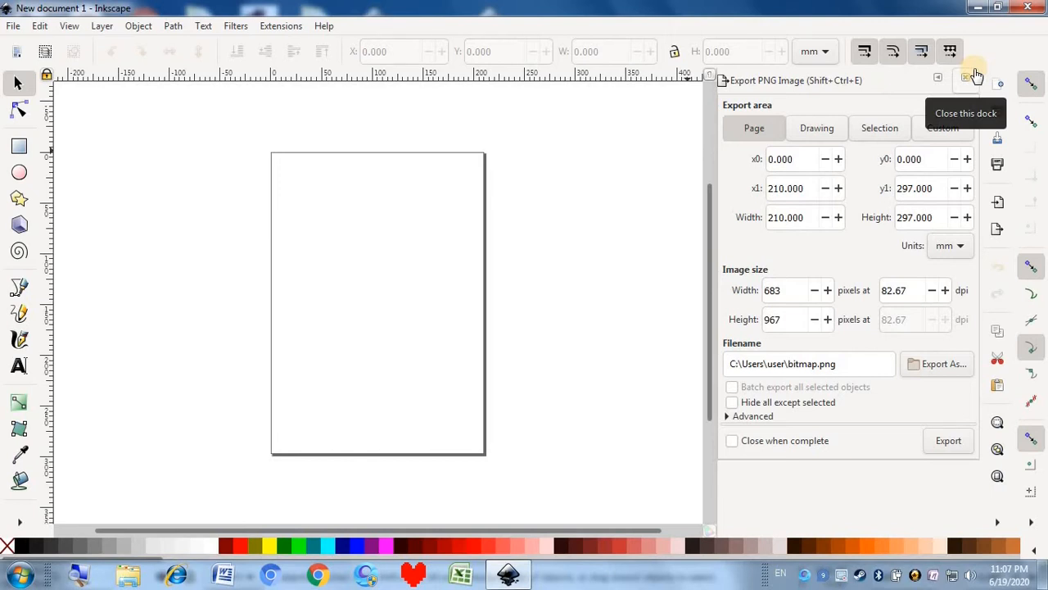
Step: Close the PNG export panel and turn off the page border in the document properties
{"action": "left_click", "coordinate": [974, 76]}
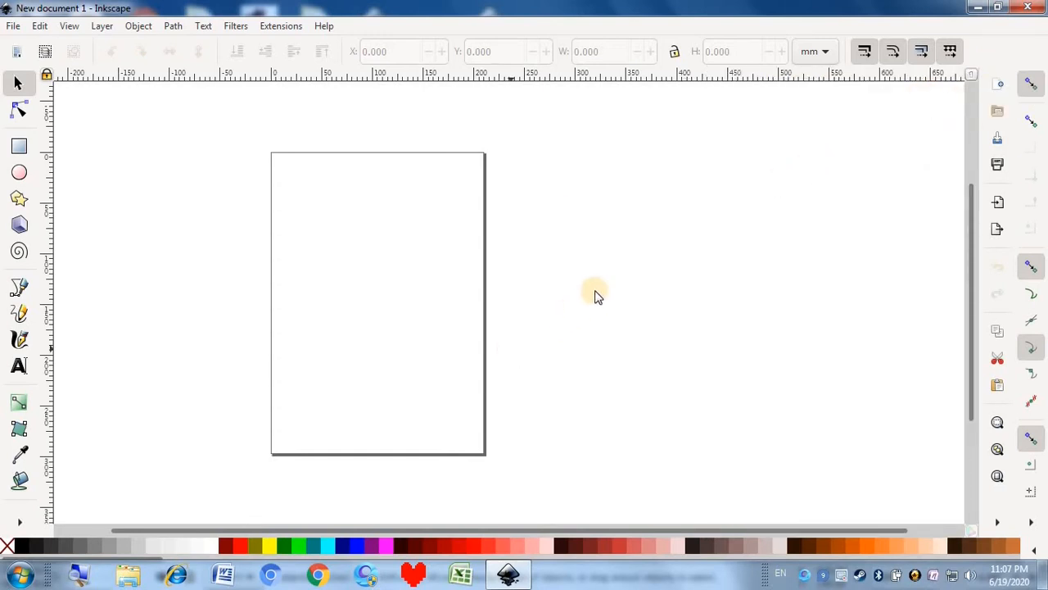
{"action": "key", "text": "ctrl+shift+d"}
{"action": "left_click_drag", "start_coordinate": [631, 225], "coordinate": [629, 32]}
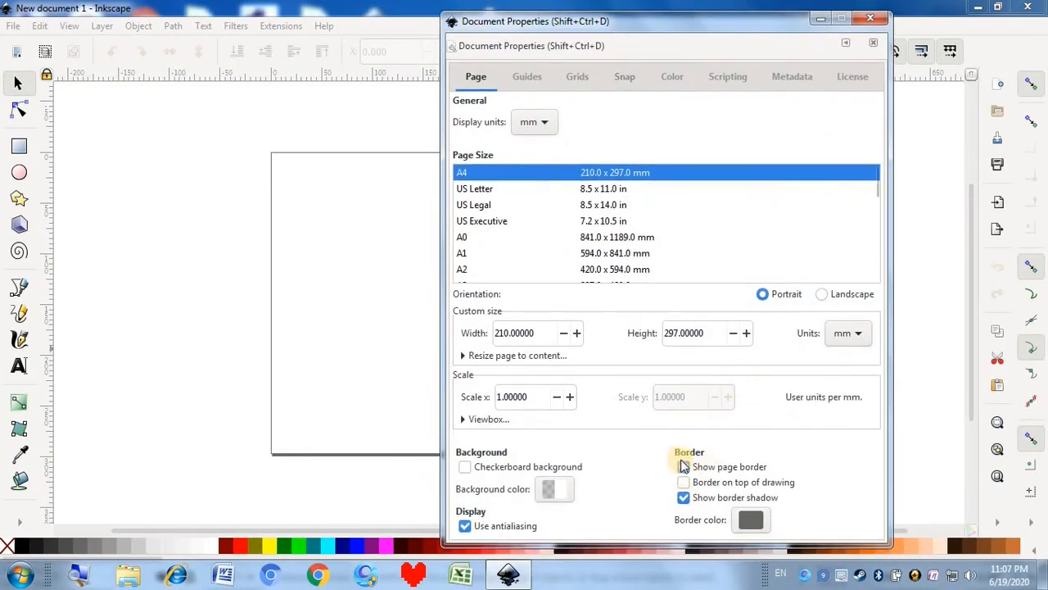
{"action": "left_click", "coordinate": [684, 466]}
{"action": "left_click", "coordinate": [881, 18]}
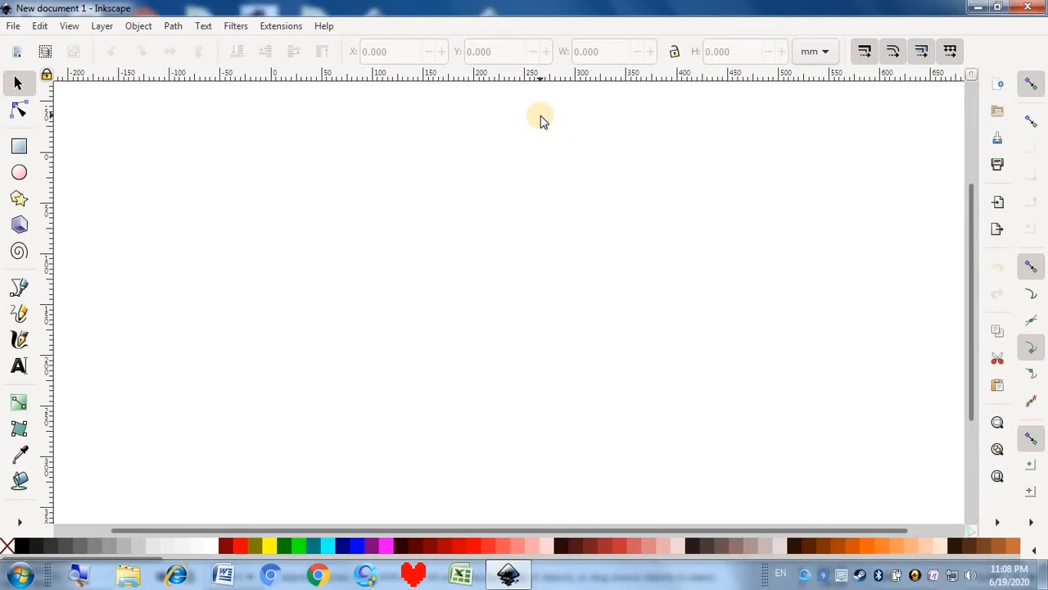
Step: Draw a wide rectangle about 487 by 286 mm on the canvas and move it toward the middle
{"action": "left_click", "coordinate": [19, 146]}
{"action": "left_click_drag", "start_coordinate": [203, 113], "coordinate": [697, 402]}
{"action": "left_click", "coordinate": [18, 83]}
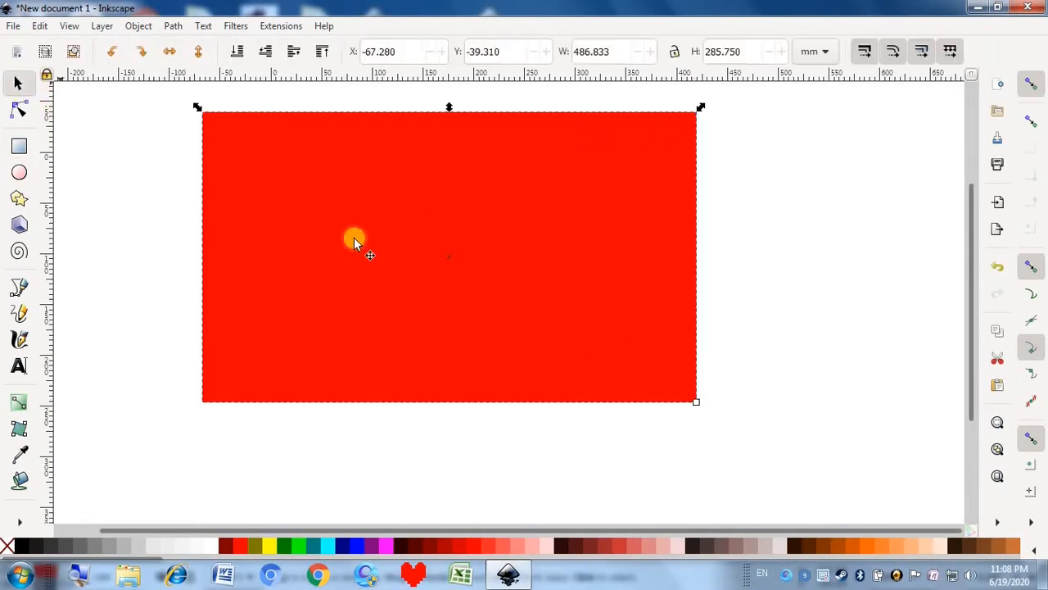
{"action": "left_click_drag", "start_coordinate": [408, 304], "coordinate": [379, 353]}
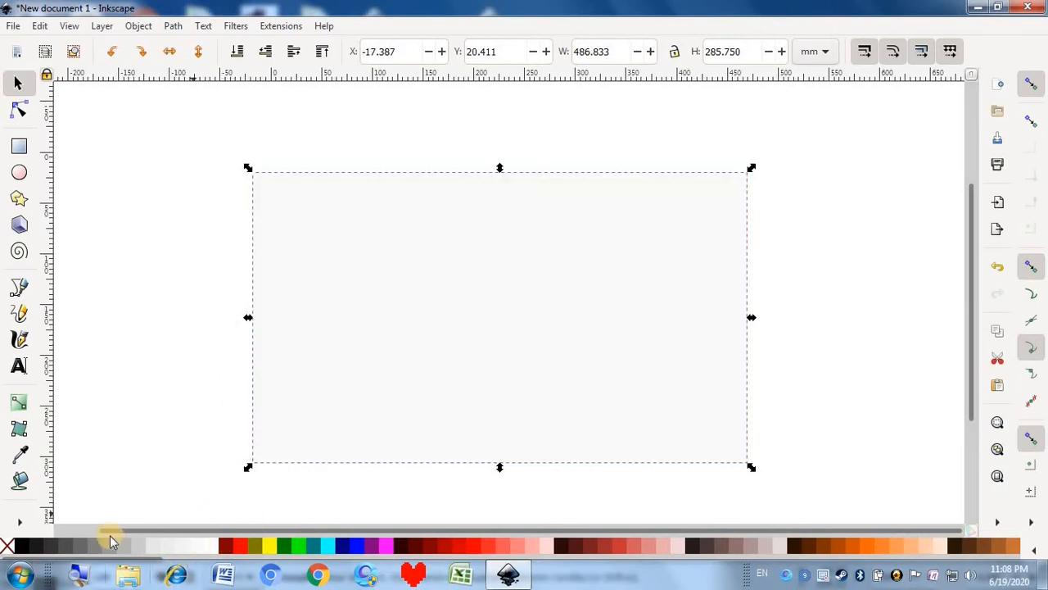
Step: Fill the rectangle with black and shift it slightly up and to the left
{"action": "left_click", "coordinate": [27, 547]}
{"action": "left_click", "coordinate": [219, 333]}
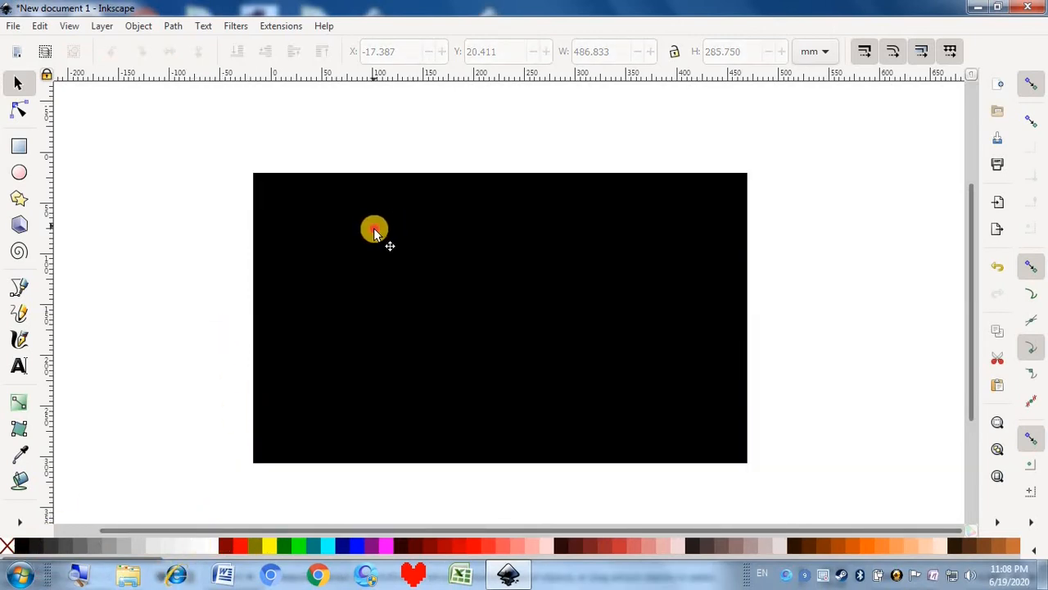
{"action": "left_click_drag", "start_coordinate": [373, 231], "coordinate": [338, 213]}
{"action": "left_click", "coordinate": [138, 166]}
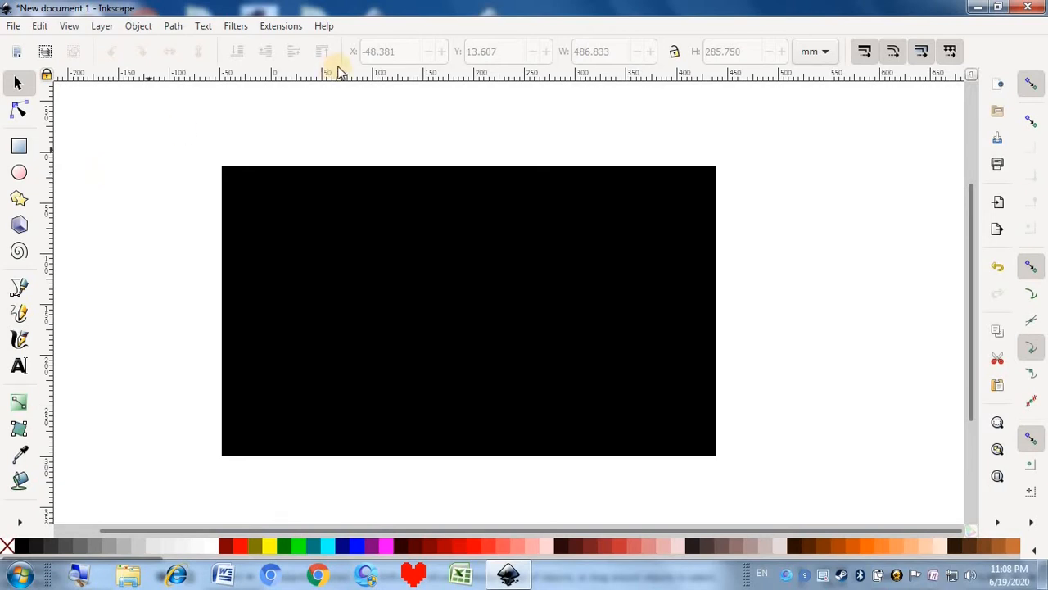
Step: Minimize the drawing, view the example in the "just practice" desktop file, and close that file without saving
{"action": "left_click", "coordinate": [980, 7]}
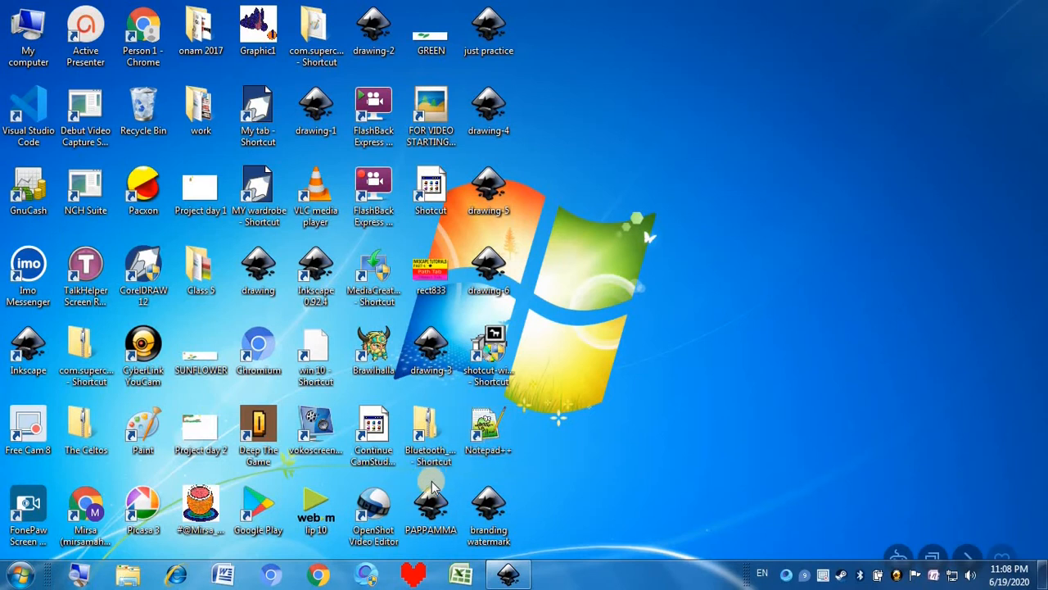
{"action": "left_click", "coordinate": [491, 35]}
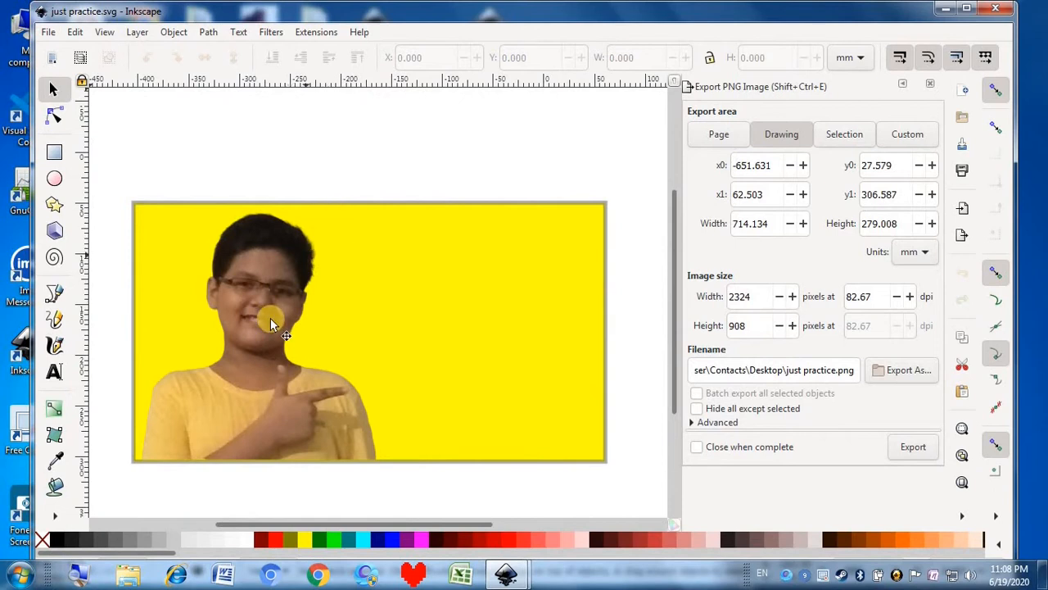
{"action": "left_click_drag", "start_coordinate": [265, 281], "coordinate": [272, 321]}
{"action": "left_click", "coordinate": [348, 141]}
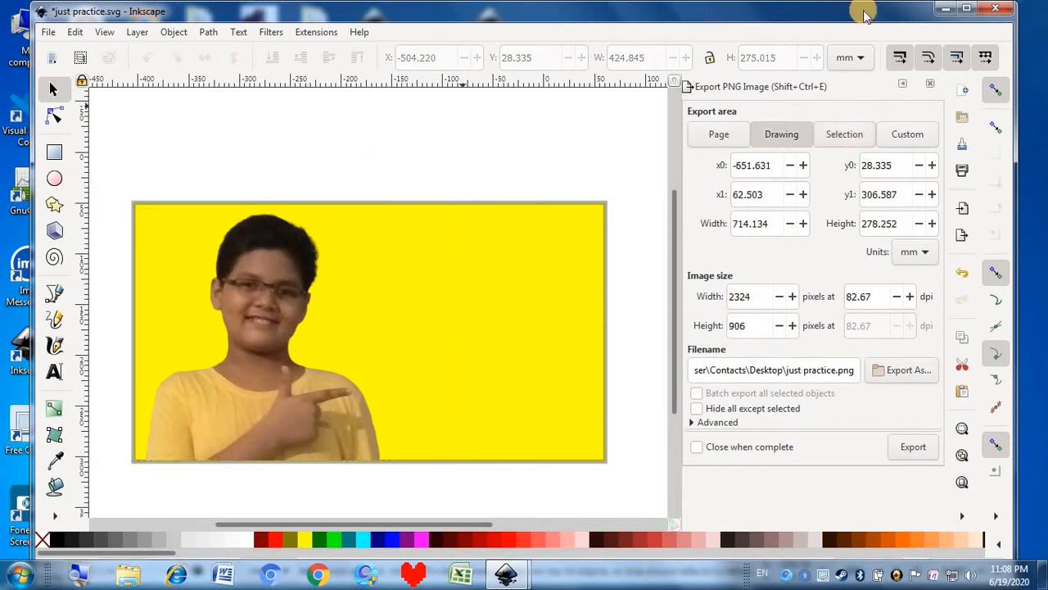
{"action": "left_click", "coordinate": [995, 8]}
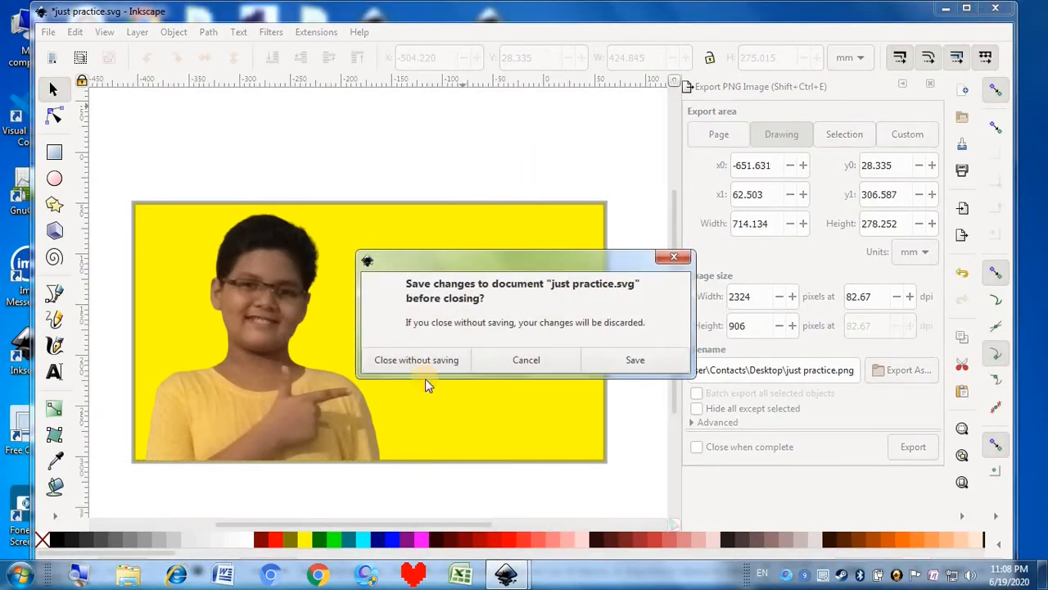
{"action": "left_click", "coordinate": [432, 359]}
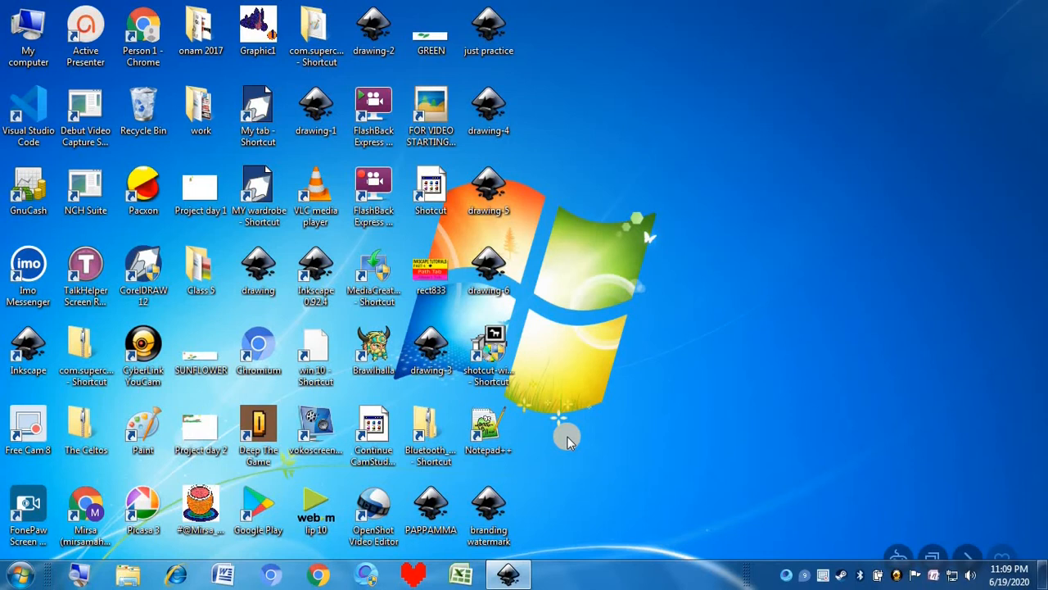
{"action": "left_click", "coordinate": [318, 572]}
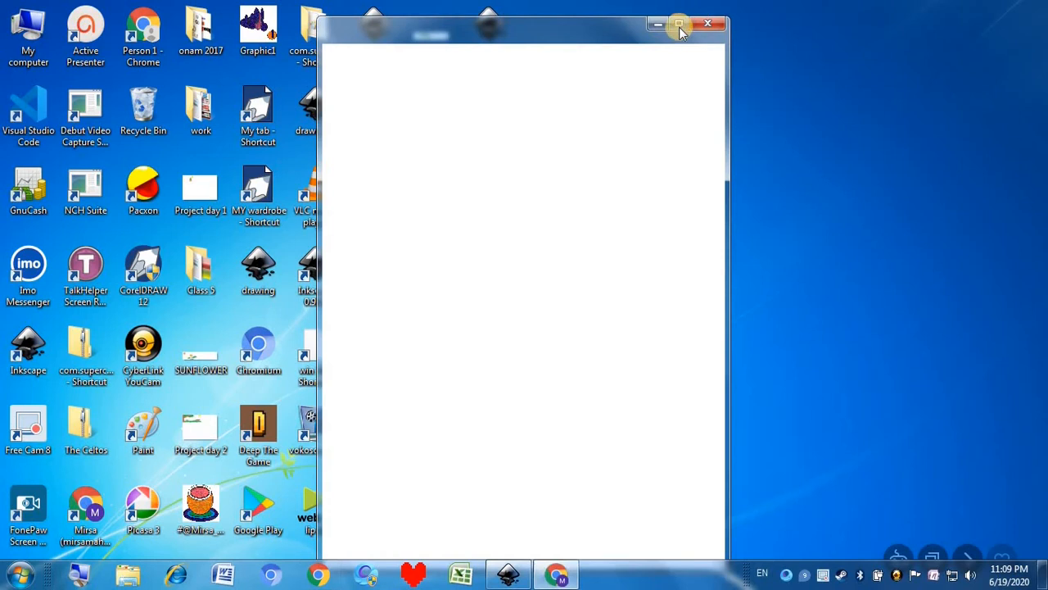
{"action": "left_click", "coordinate": [678, 27]}
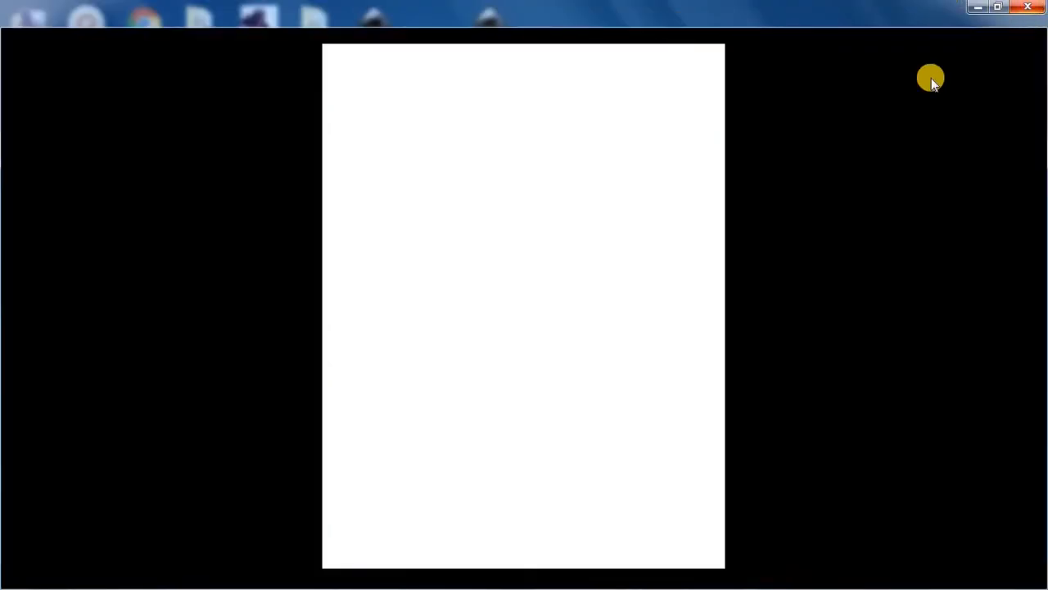
{"action": "left_click", "coordinate": [1028, 7]}
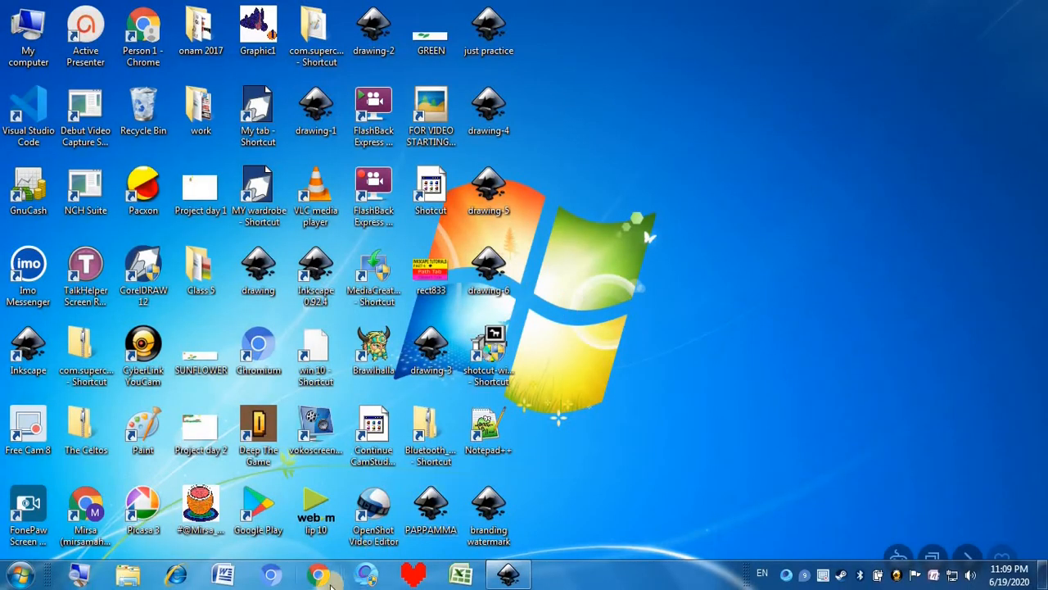
Step: Open Chrome in a maximized window, search Google for "bgremo" and go to the remove.bg website
{"action": "left_click", "coordinate": [330, 580]}
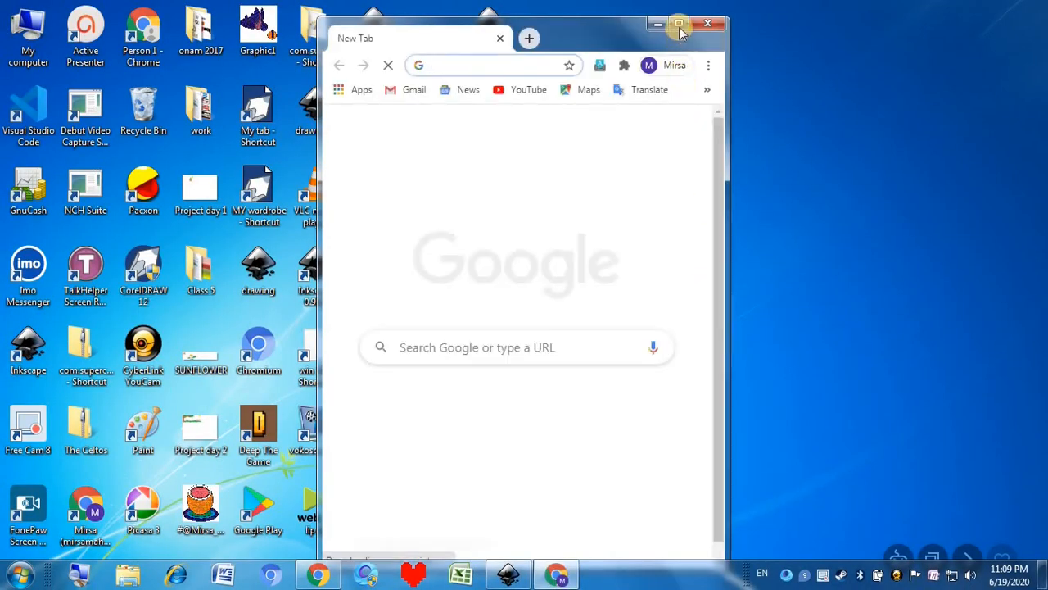
{"action": "left_click", "coordinate": [678, 24]}
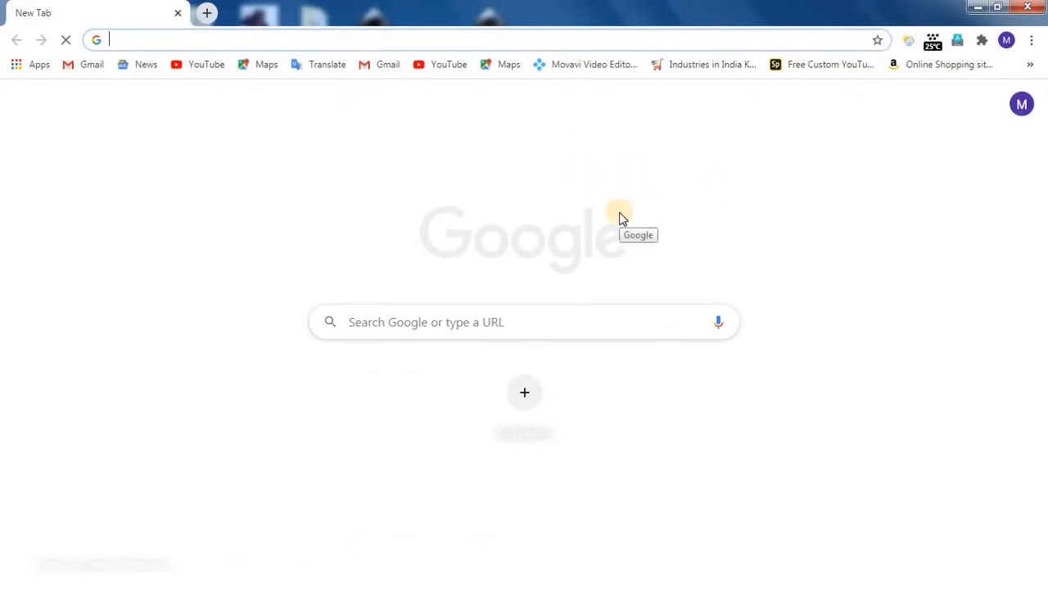
{"action": "left_click", "coordinate": [473, 309]}
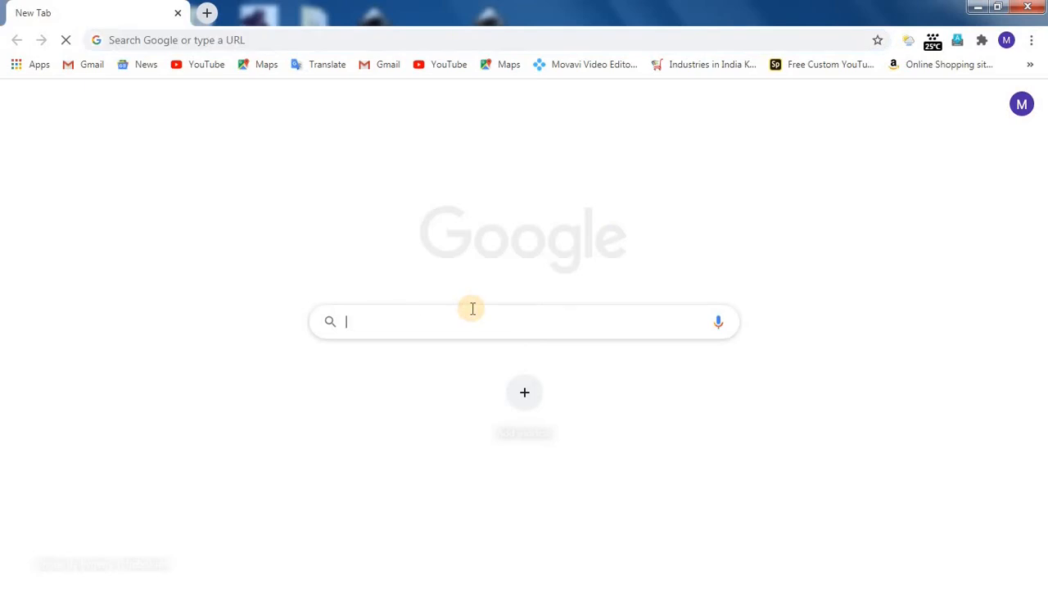
{"action": "type", "text": "bg"}
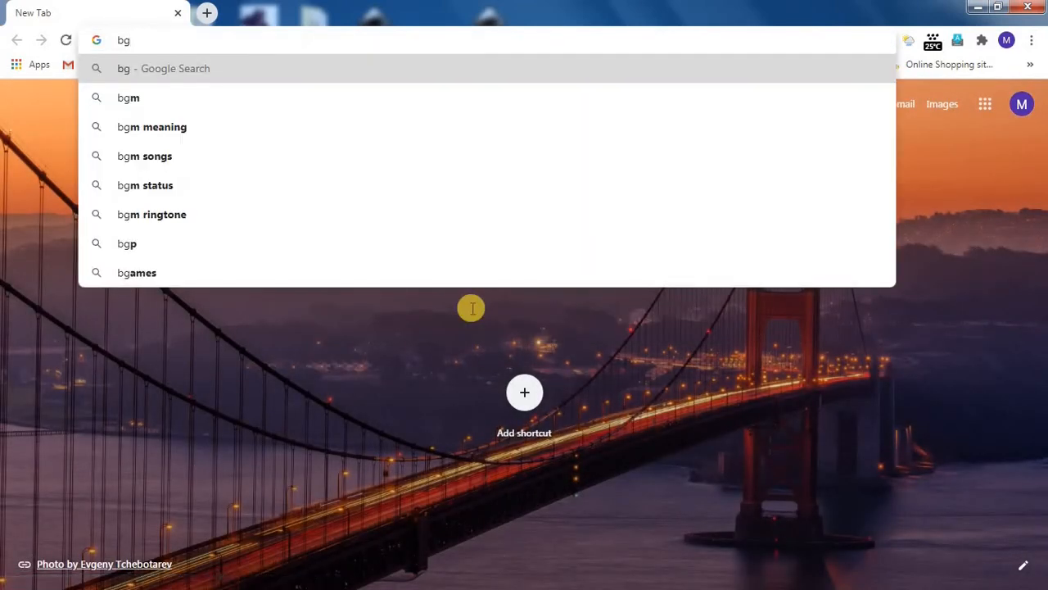
{"action": "type", "text": "remo"}
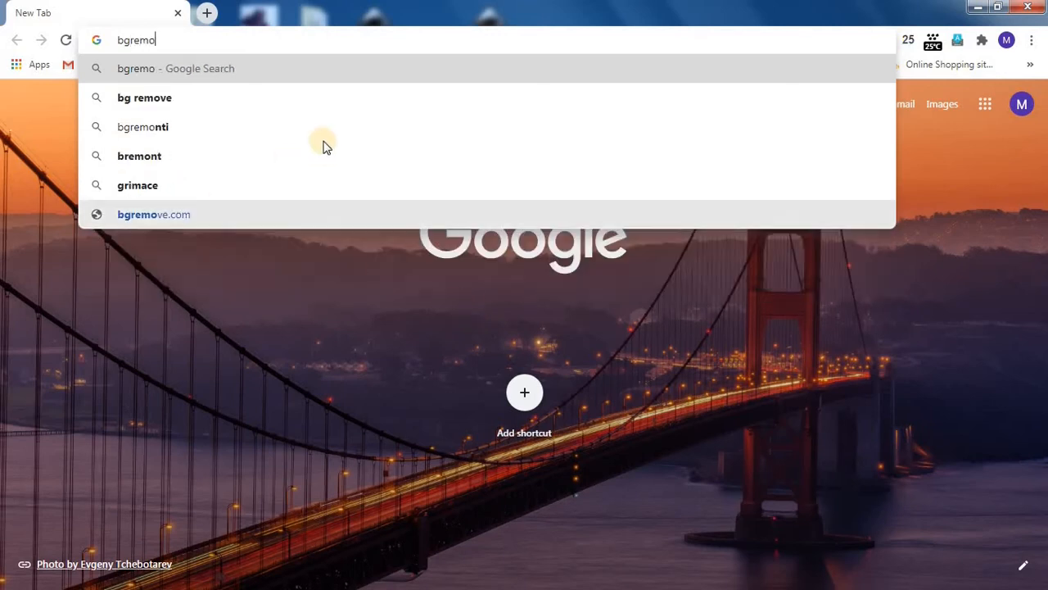
{"action": "key", "text": "Return"}
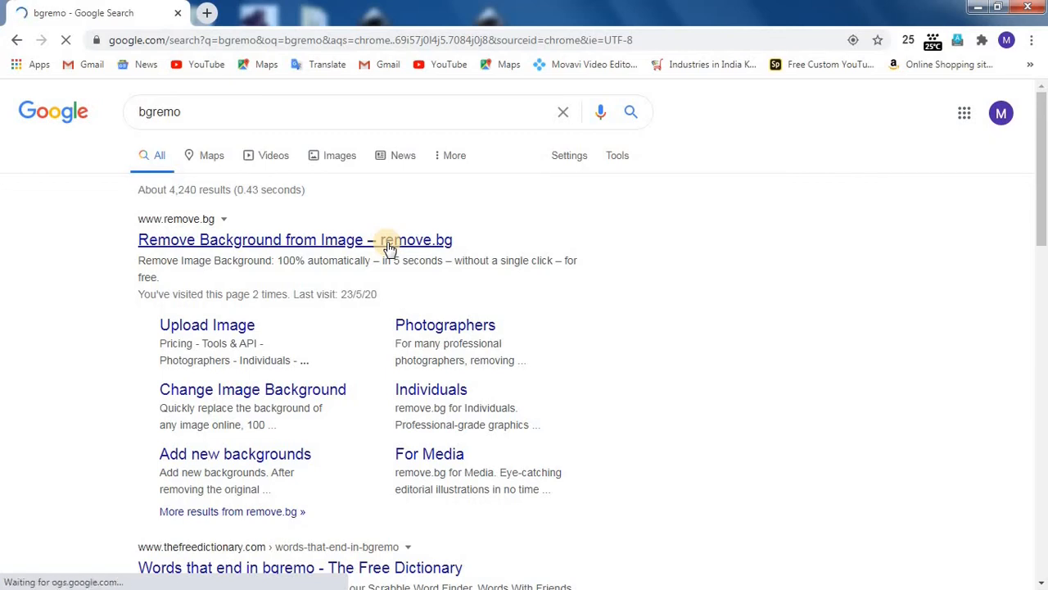
{"action": "left_click", "coordinate": [389, 245]}
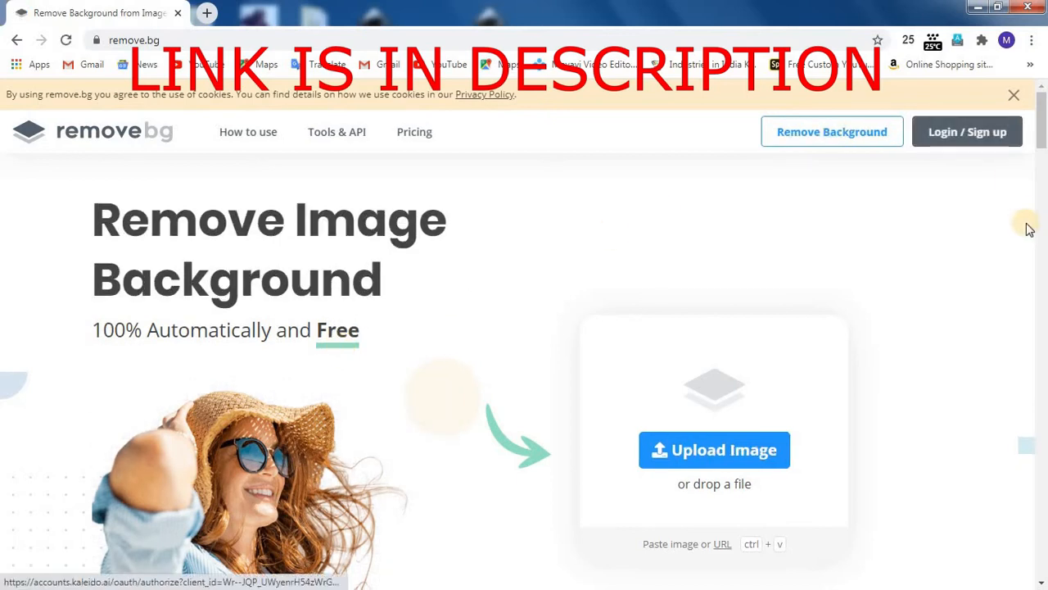
Step: Upload a photo to remove.bg from the "my thums photo" folder on Local Disk (E:)
{"action": "left_click", "coordinate": [1042, 186]}
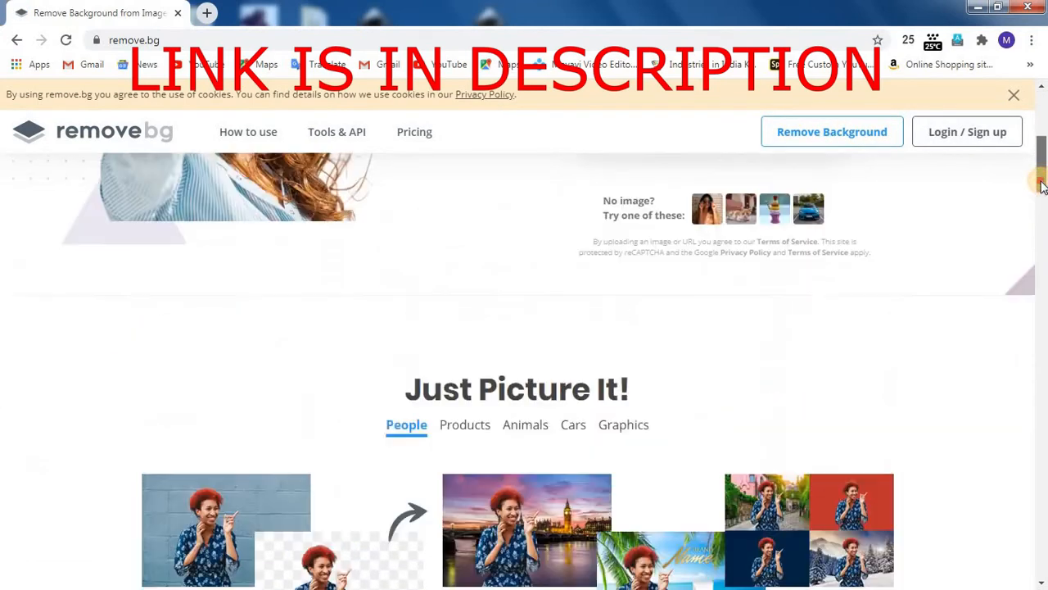
{"action": "scroll", "coordinate": [1040, 184], "scroll_direction": "up", "scroll_amount": 1}
{"action": "scroll", "coordinate": [1036, 180], "scroll_direction": "up", "scroll_amount": 1}
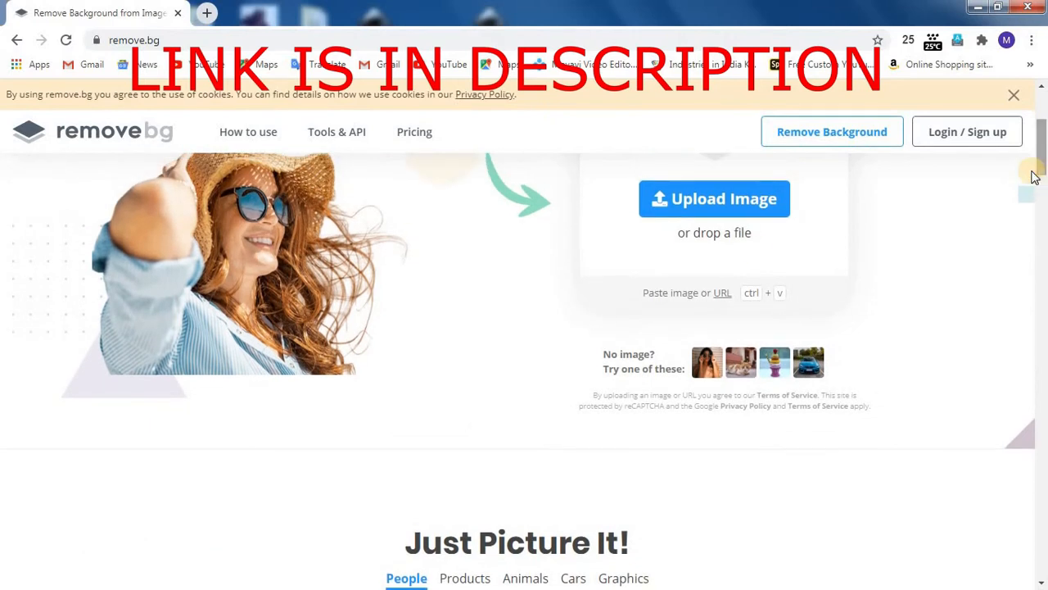
{"action": "left_click", "coordinate": [729, 201]}
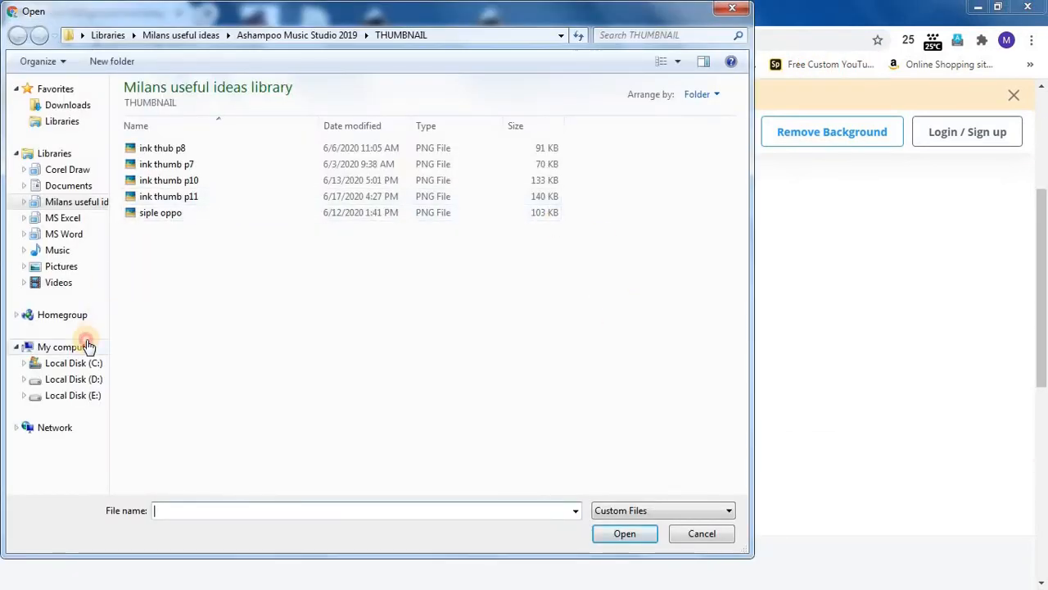
{"action": "left_click", "coordinate": [88, 346]}
{"action": "left_click", "coordinate": [88, 364]}
{"action": "left_click", "coordinate": [88, 403]}
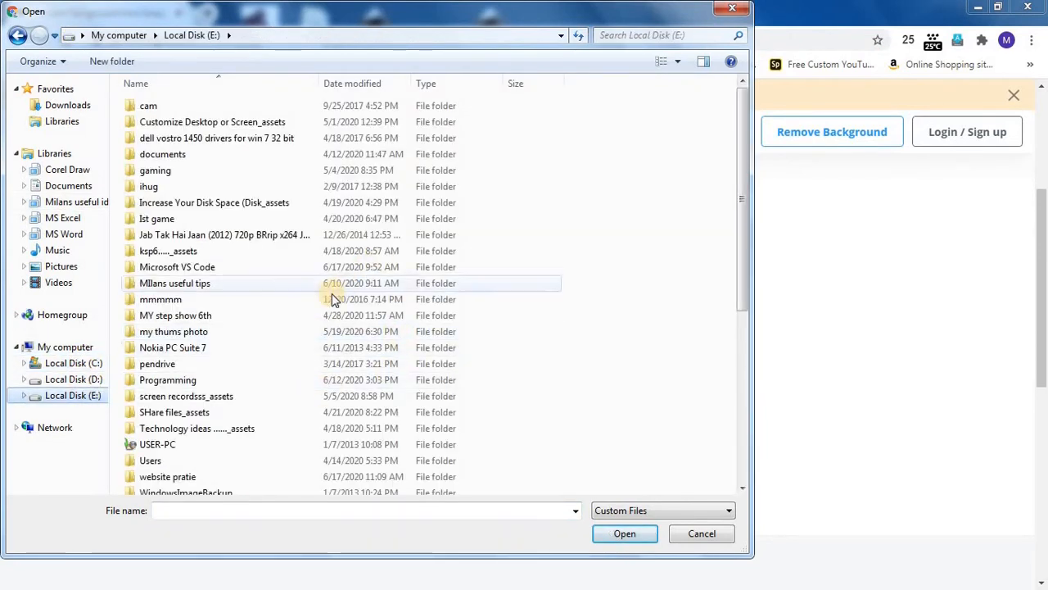
{"action": "left_click", "coordinate": [278, 339]}
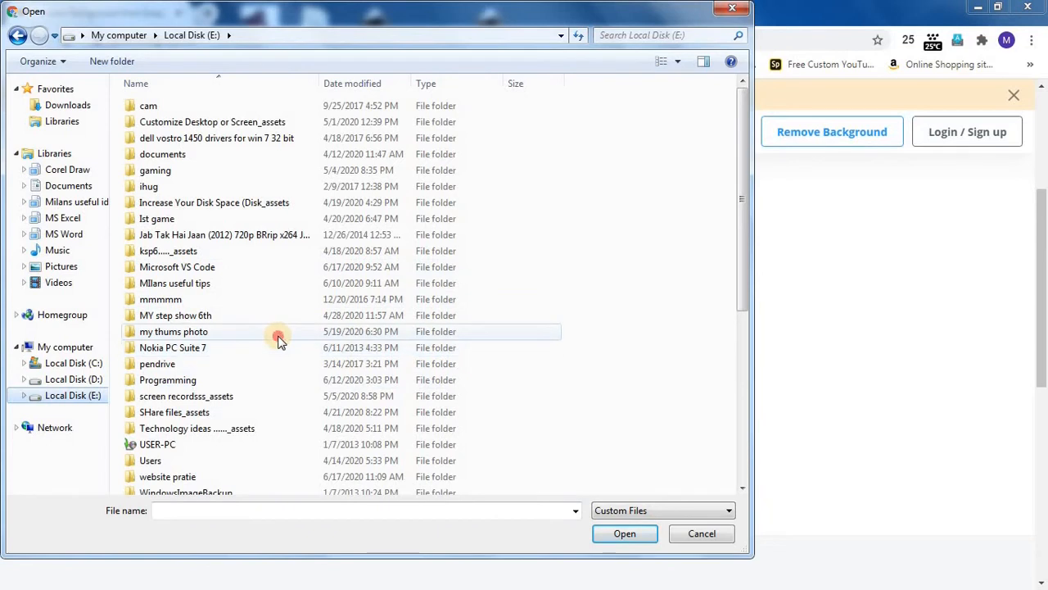
{"action": "left_click", "coordinate": [279, 339]}
{"action": "double_click", "coordinate": [164, 123]}
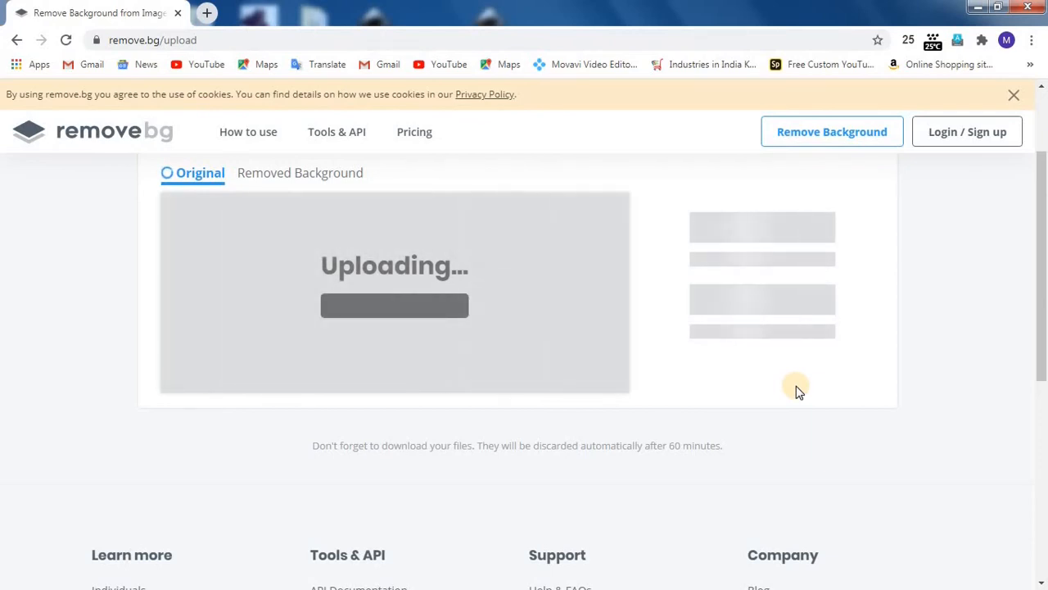
Step: Compare the original photo with its background-removed version, leaving the background-removed version displayed
{"action": "left_click_drag", "start_coordinate": [1045, 255], "coordinate": [1033, 188]}
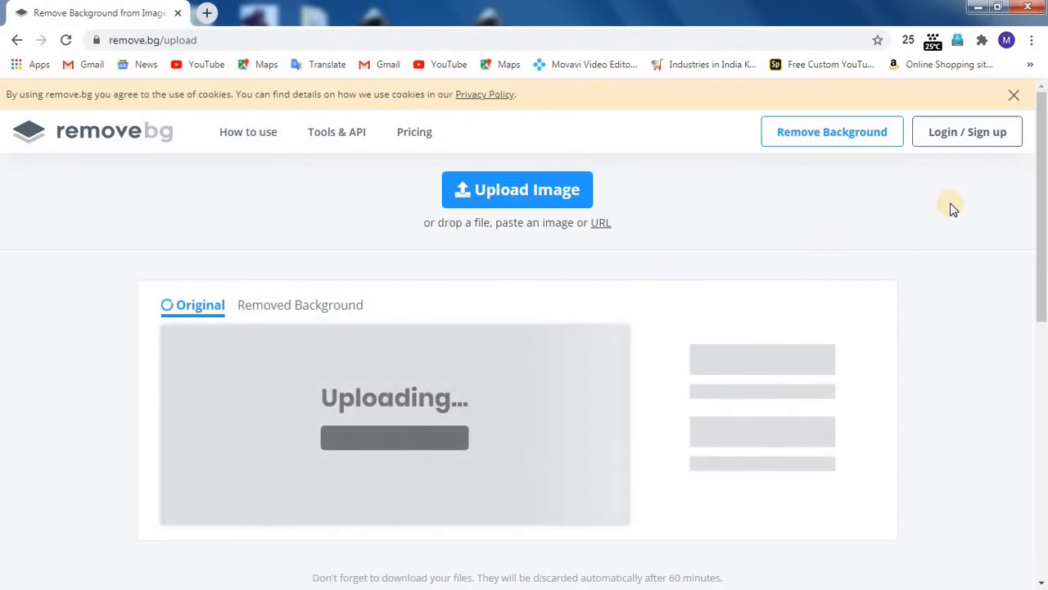
{"action": "scroll", "coordinate": [1037, 244], "scroll_direction": "down", "scroll_amount": 2}
{"action": "scroll", "coordinate": [1008, 354], "scroll_direction": "down", "scroll_amount": 5}
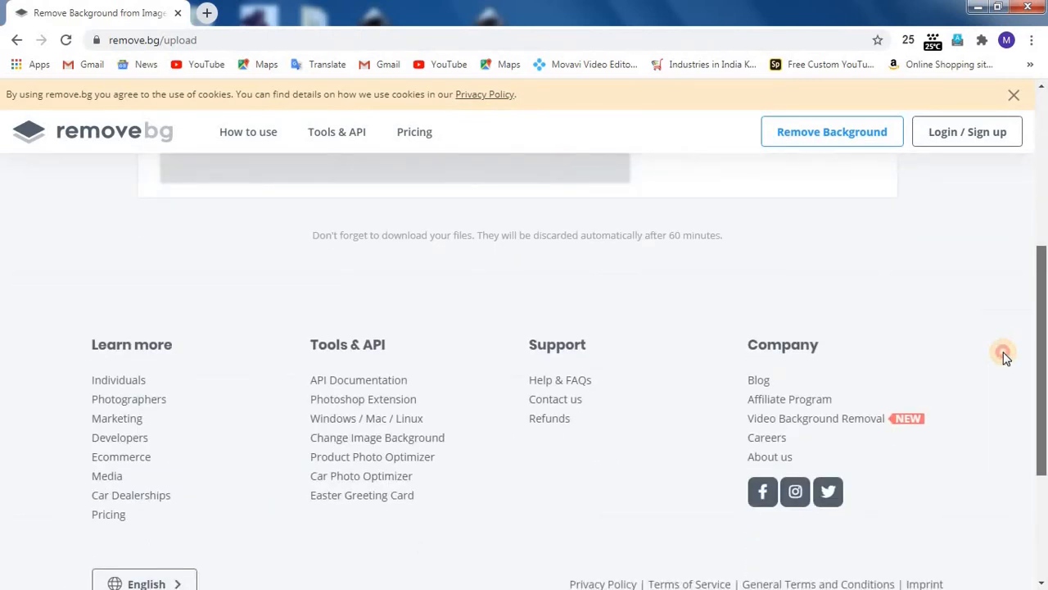
{"action": "scroll", "coordinate": [989, 396], "scroll_direction": "up", "scroll_amount": 3}
{"action": "mouse_move", "coordinate": [1026, 264]}
{"action": "left_mouse_down"}
{"action": "mouse_move", "coordinate": [1037, 221]}
{"action": "mouse_move", "coordinate": [1037, 257]}
{"action": "left_mouse_up"}
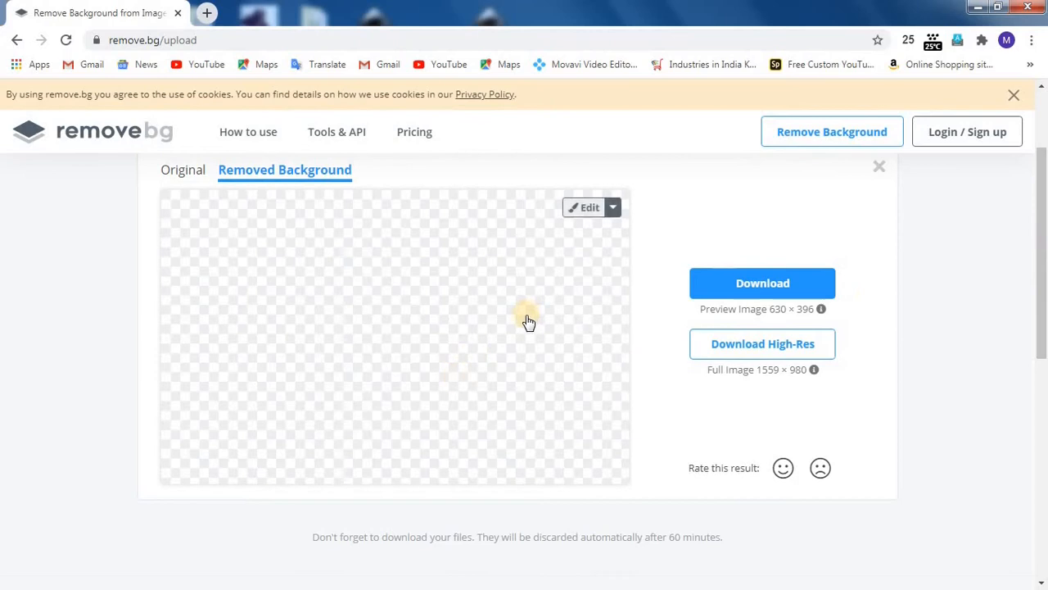
{"action": "left_click", "coordinate": [190, 170]}
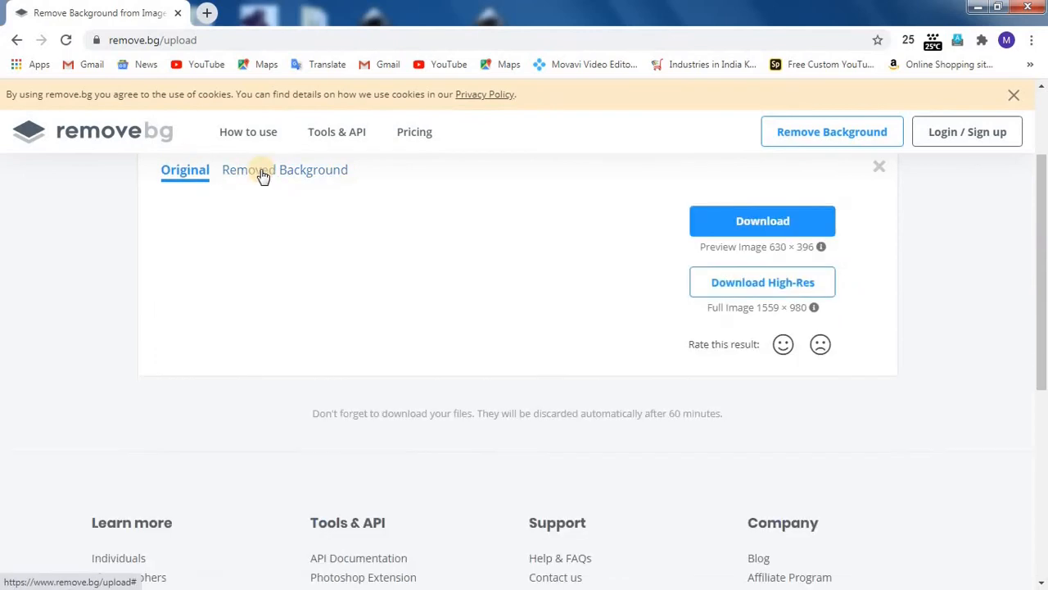
{"action": "left_click", "coordinate": [262, 172]}
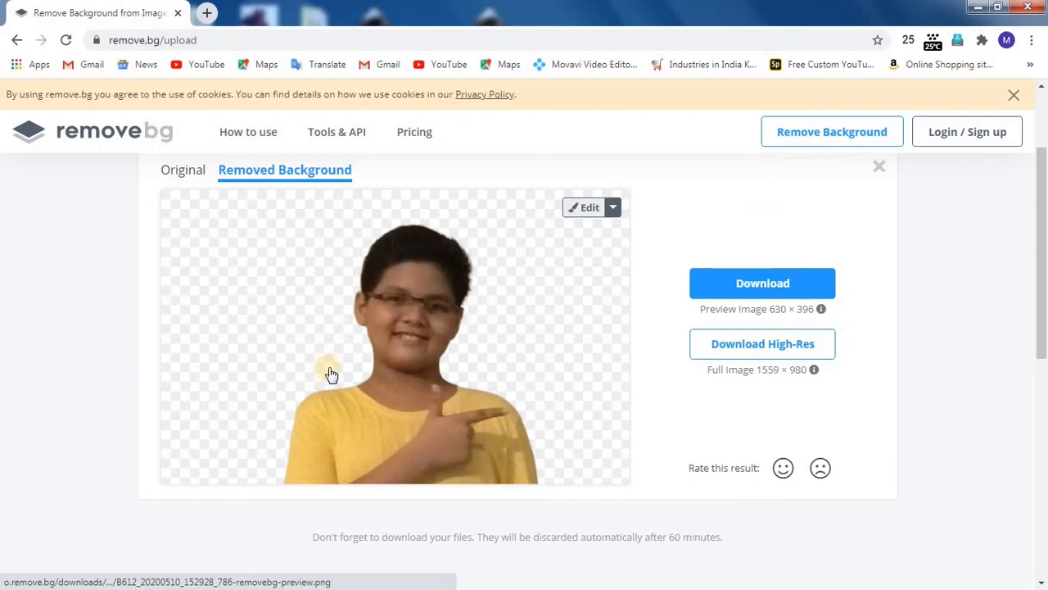
{"action": "left_click", "coordinate": [187, 179]}
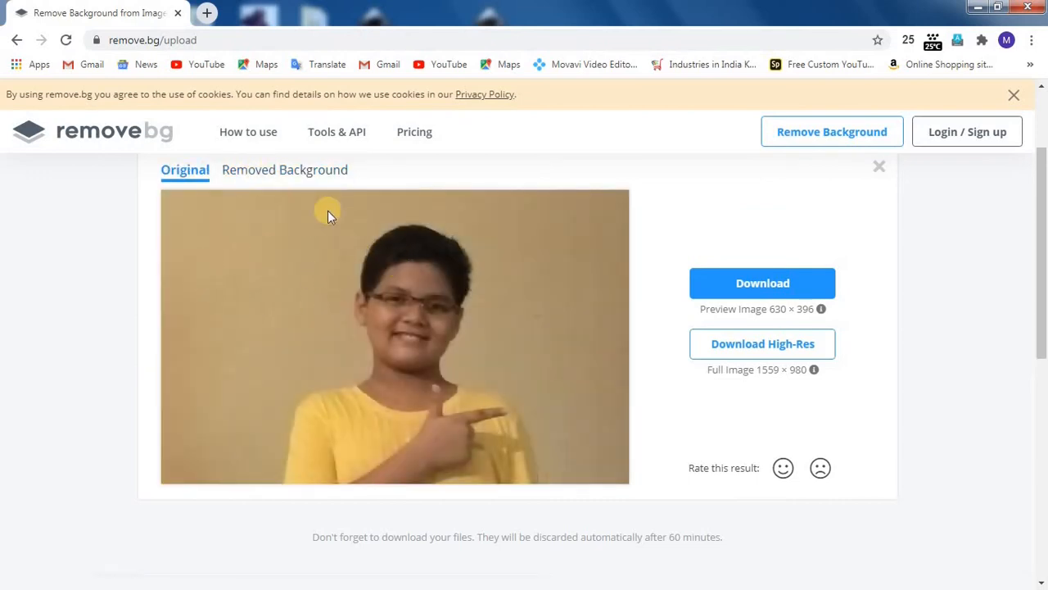
{"action": "left_click", "coordinate": [282, 172]}
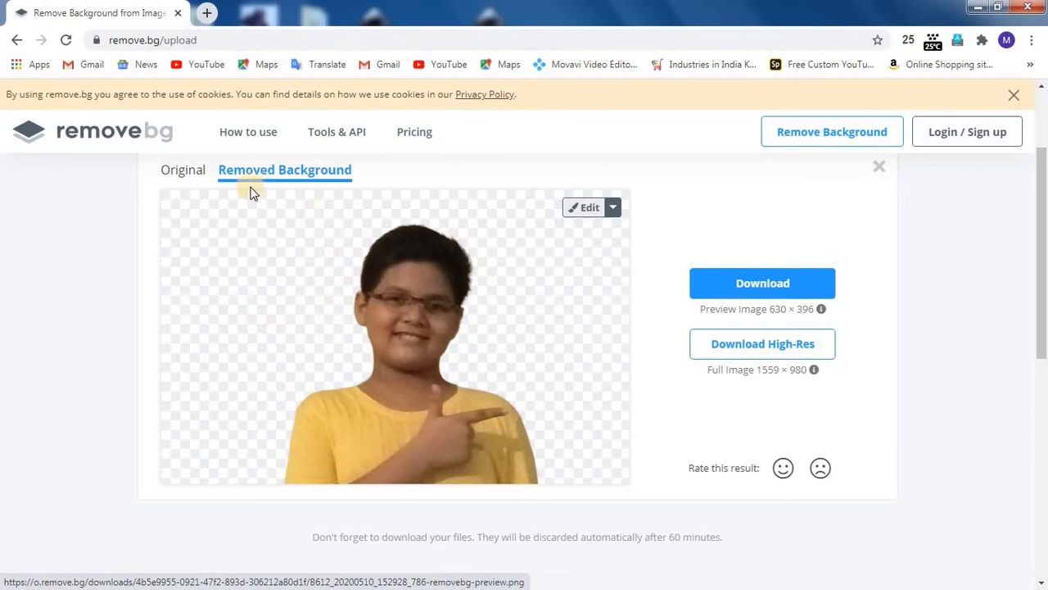
Step: Compare the original photo with its background-removed version again and download the 630 × 396 preview image
{"action": "left_click", "coordinate": [185, 176]}
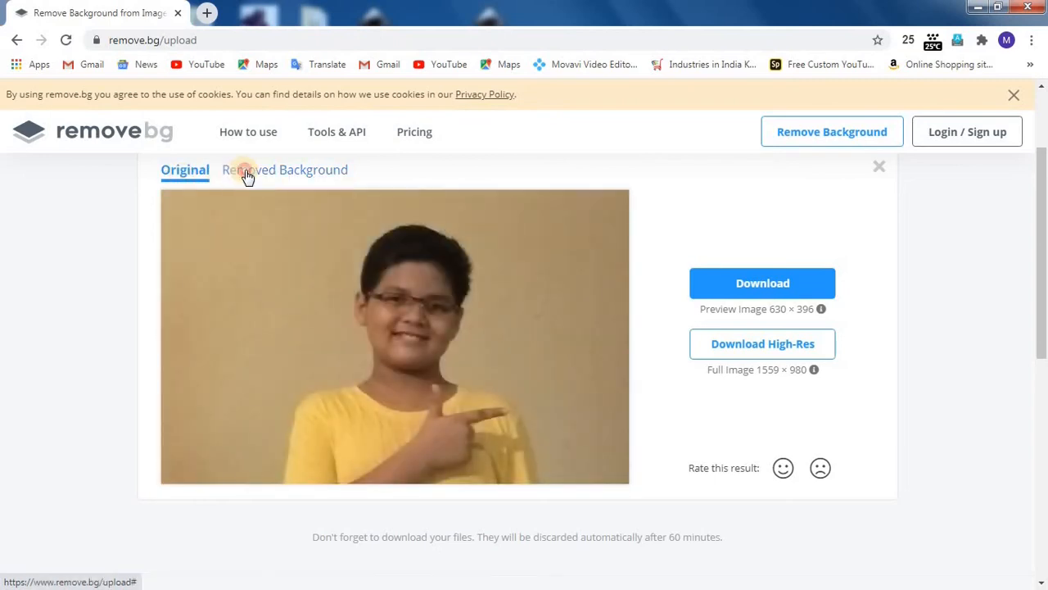
{"action": "left_click", "coordinate": [248, 177]}
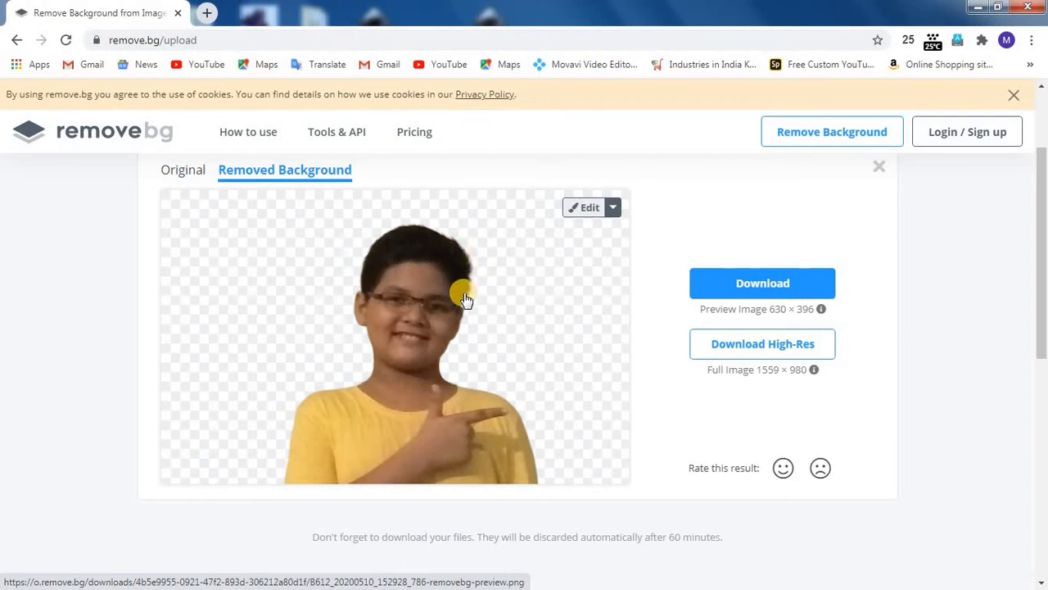
{"action": "left_click", "coordinate": [726, 286]}
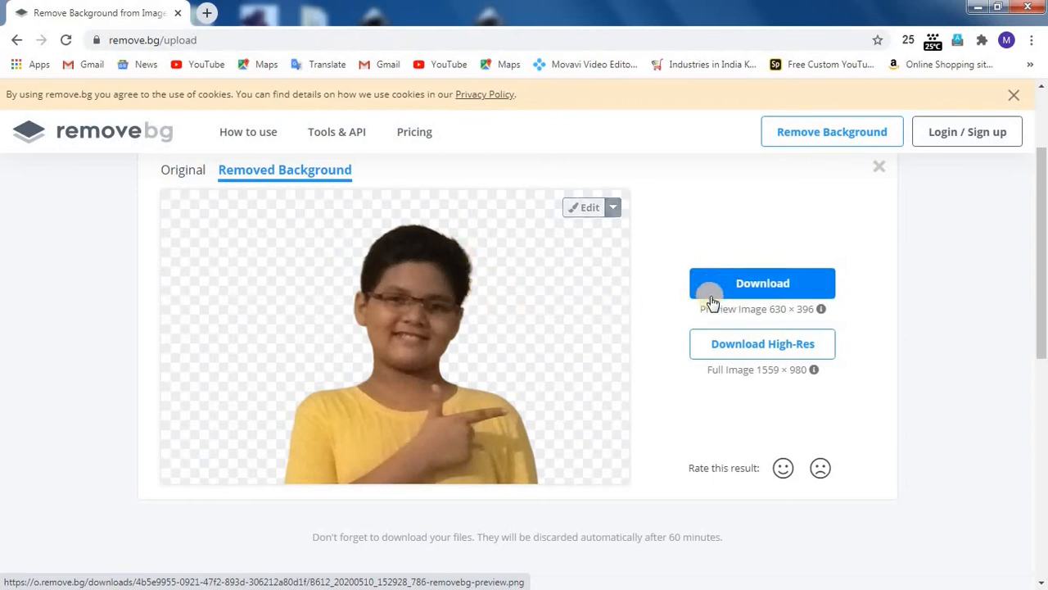
{"action": "left_click", "coordinate": [721, 350]}
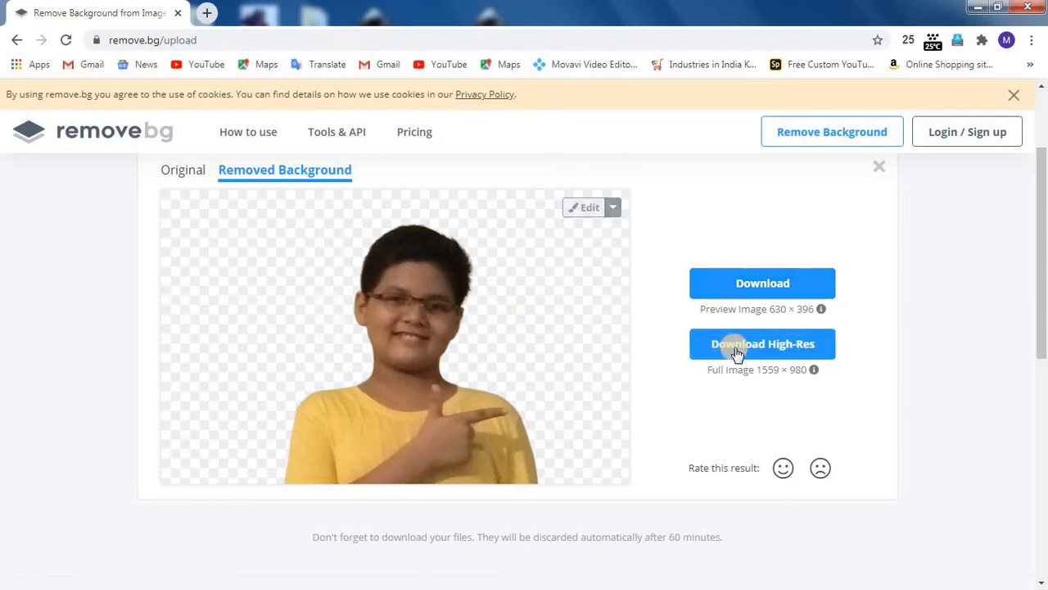
{"action": "left_click", "coordinate": [720, 280]}
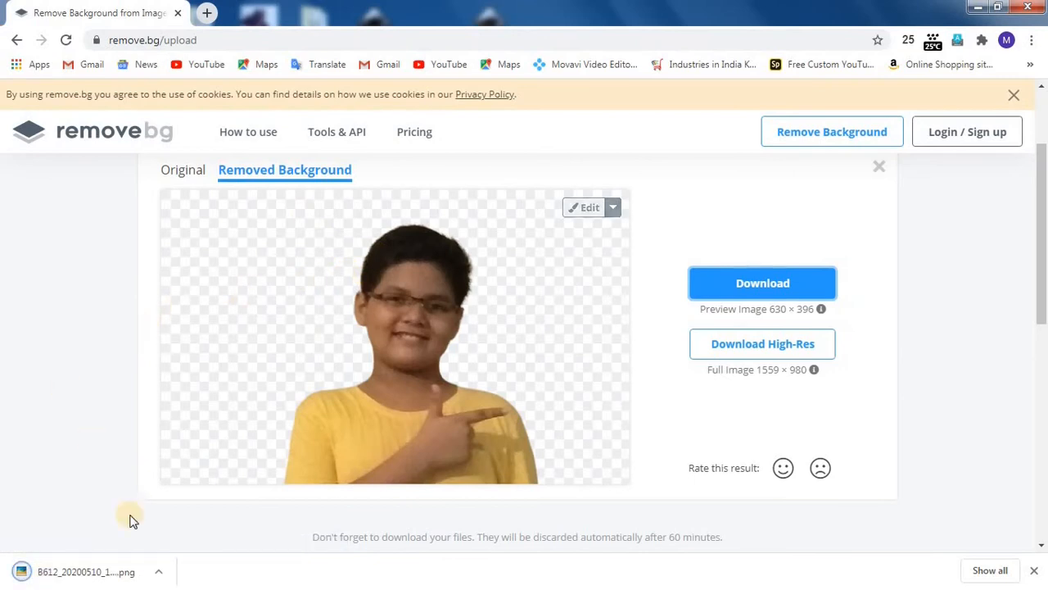
Step: Move the downloaded PNG from the Downloads folder to the "DURING VIDEO PATTERN (LIKE ETC)" folder in the useful ideas library
{"action": "left_click", "coordinate": [160, 576]}
{"action": "left_click", "coordinate": [206, 519]}
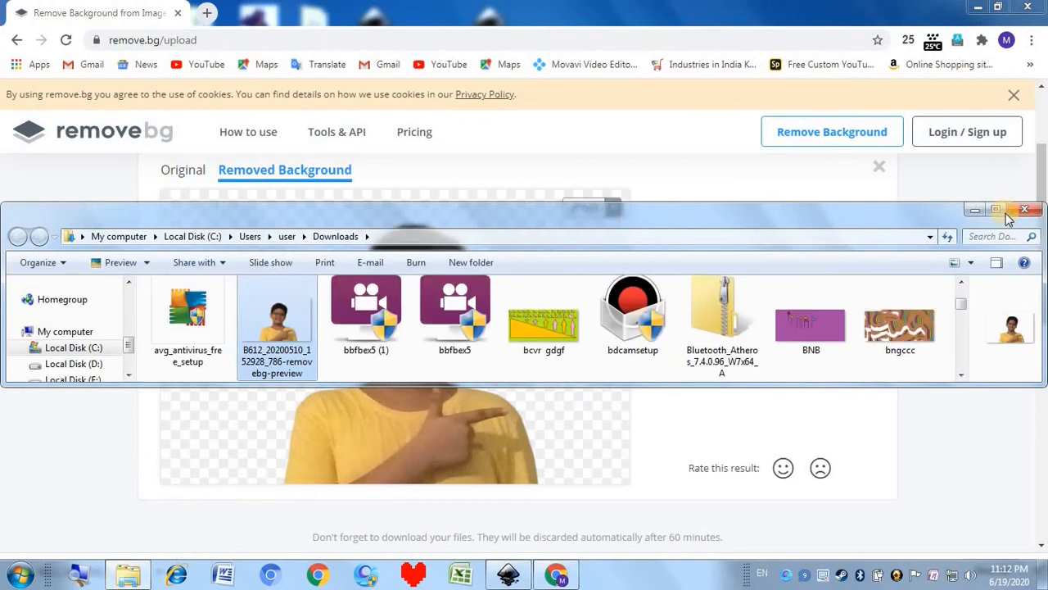
{"action": "double_click", "coordinate": [757, 204]}
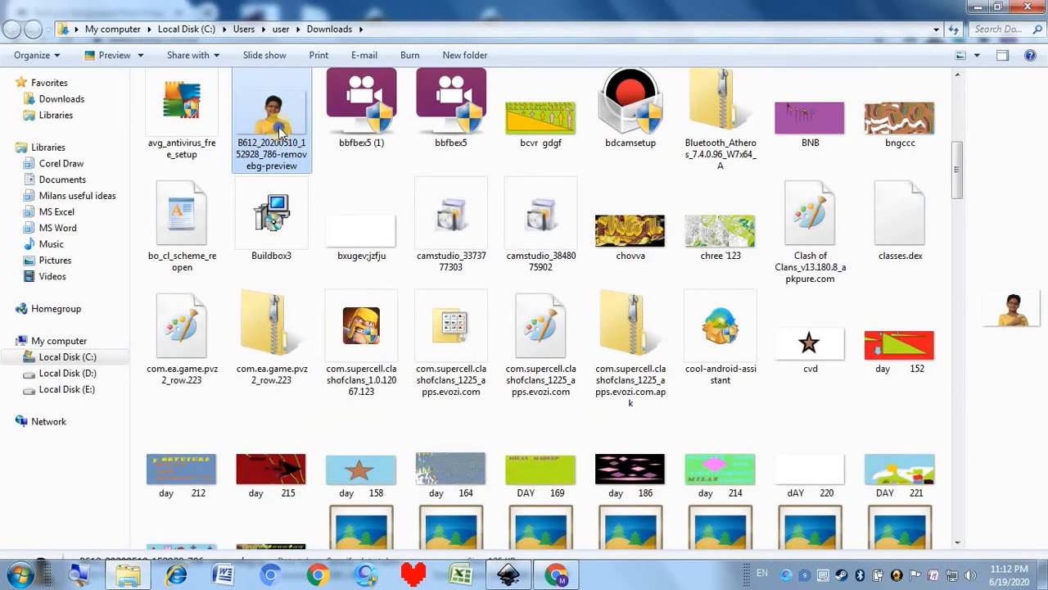
{"action": "right_click", "coordinate": [280, 129]}
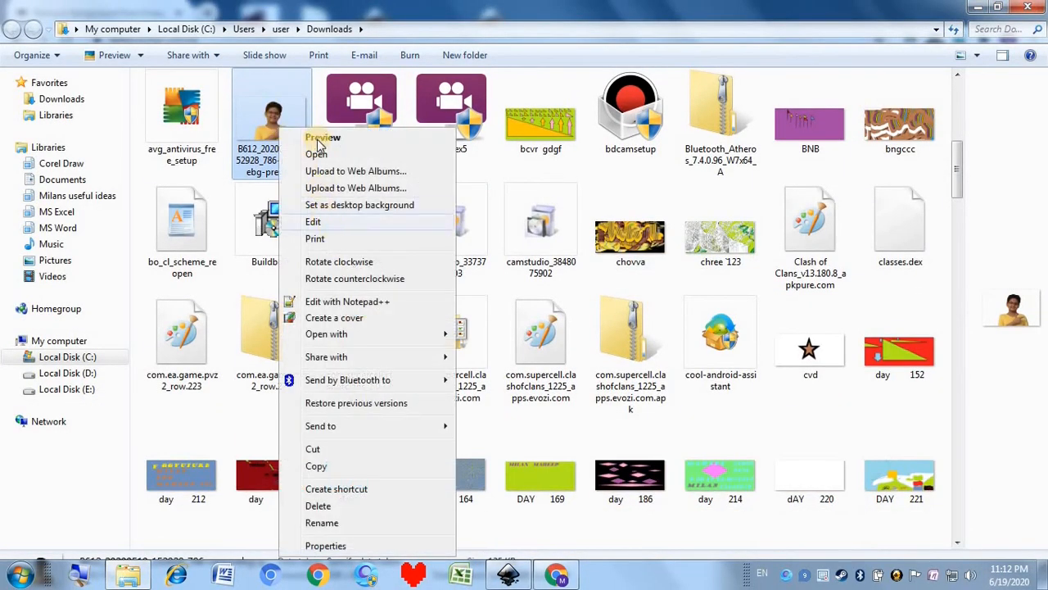
{"action": "left_click", "coordinate": [344, 456]}
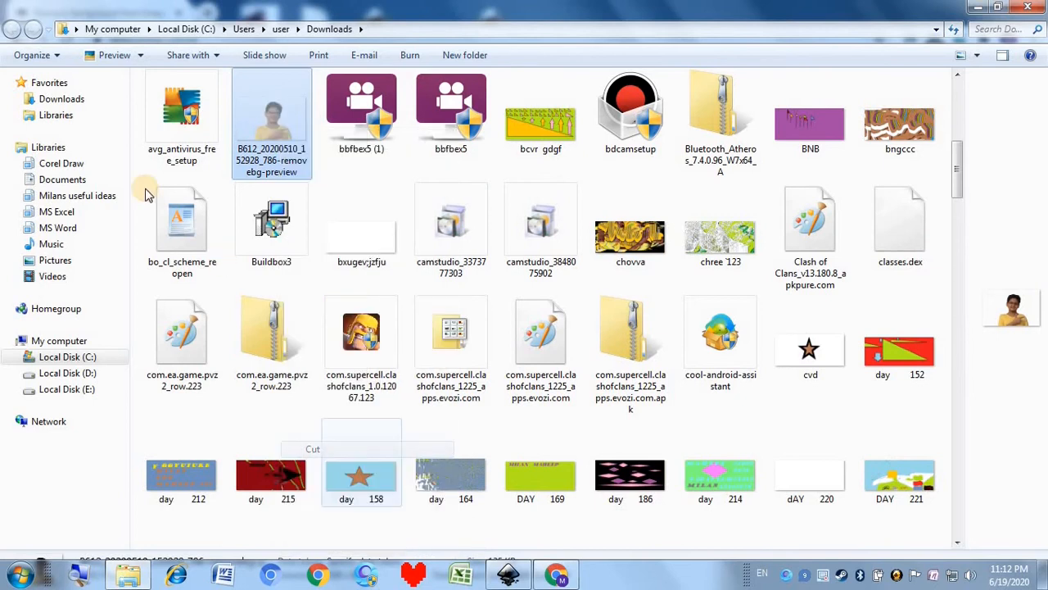
{"action": "left_click", "coordinate": [85, 362]}
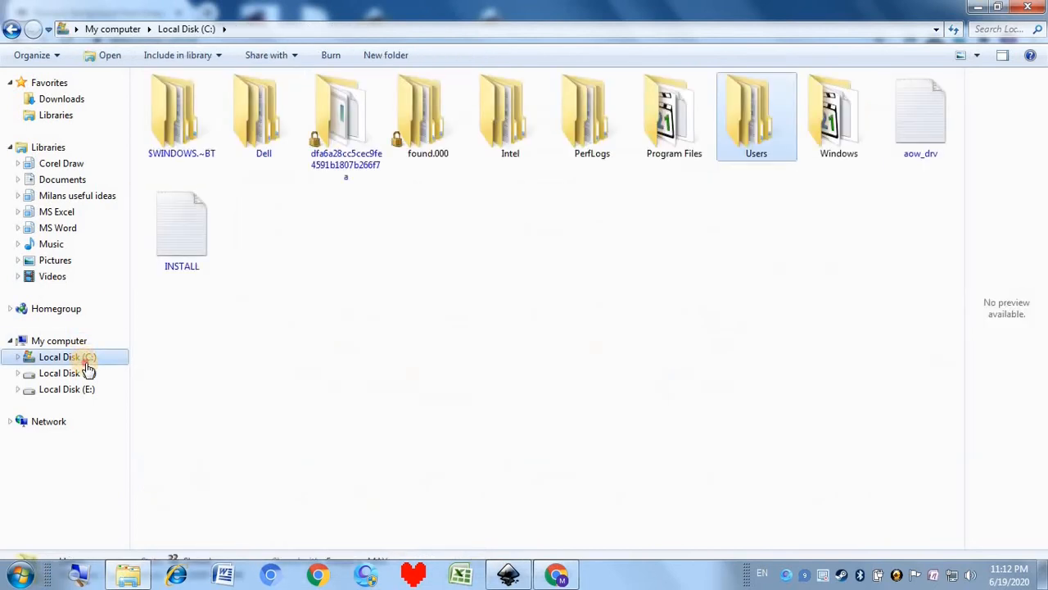
{"action": "left_click", "coordinate": [86, 200]}
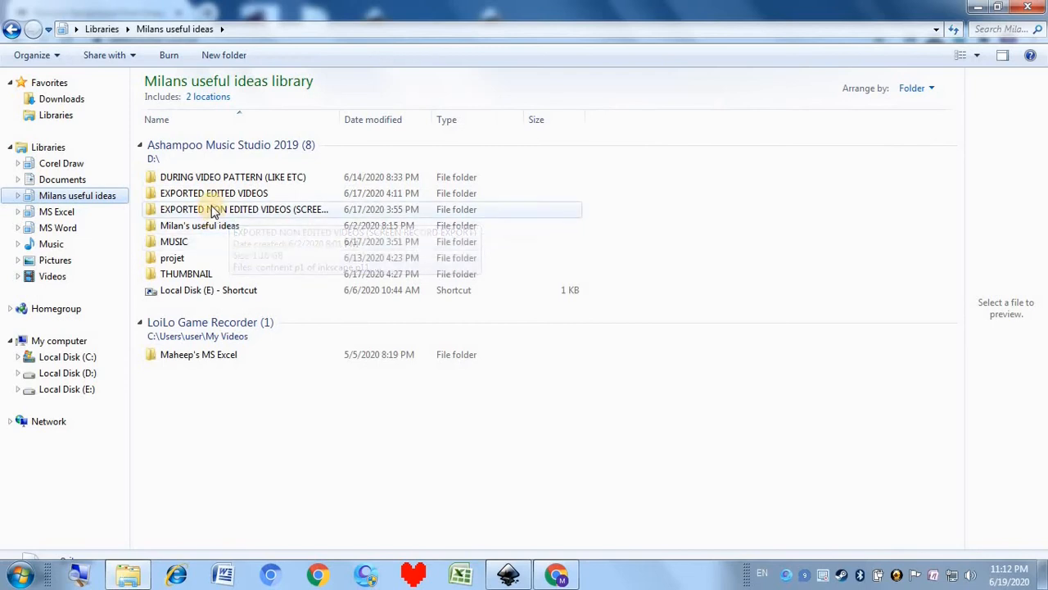
{"action": "double_click", "coordinate": [207, 177]}
{"action": "right_click", "coordinate": [247, 276]}
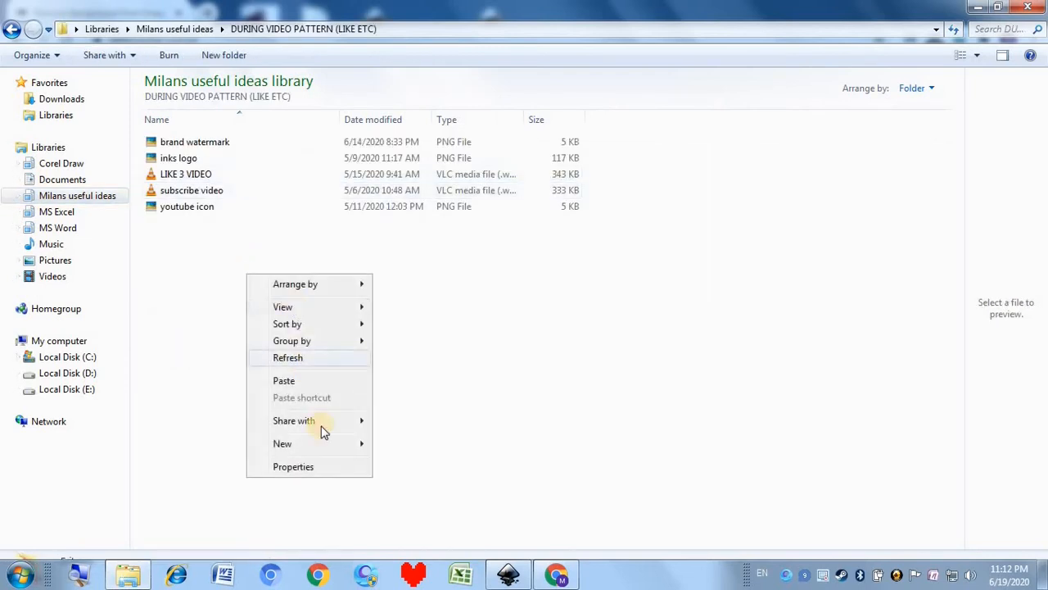
{"action": "left_click", "coordinate": [284, 381]}
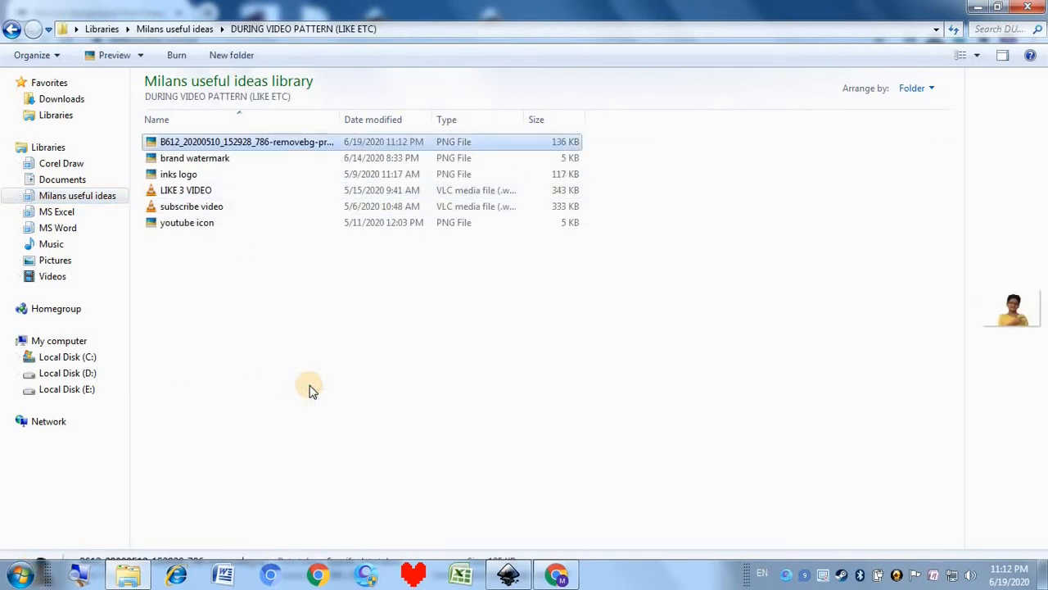
Step: Rename the moved PNG as the pictured person's first name followed by "bg removed"
{"action": "left_click", "coordinate": [384, 300]}
{"action": "left_click", "coordinate": [362, 143]}
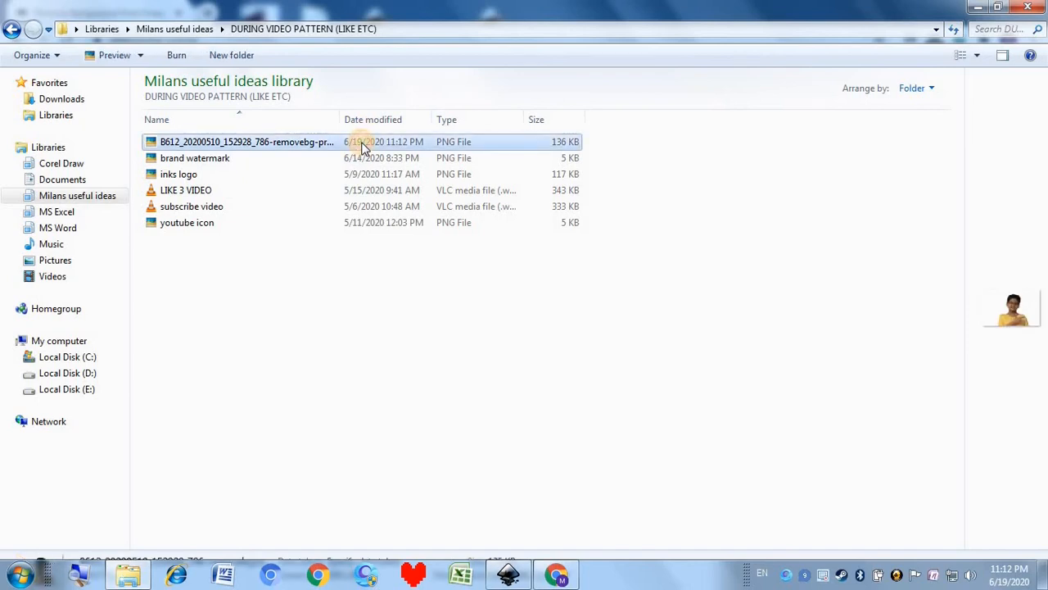
{"action": "key", "text": "F2"}
{"action": "key", "text": "BackSpace"}
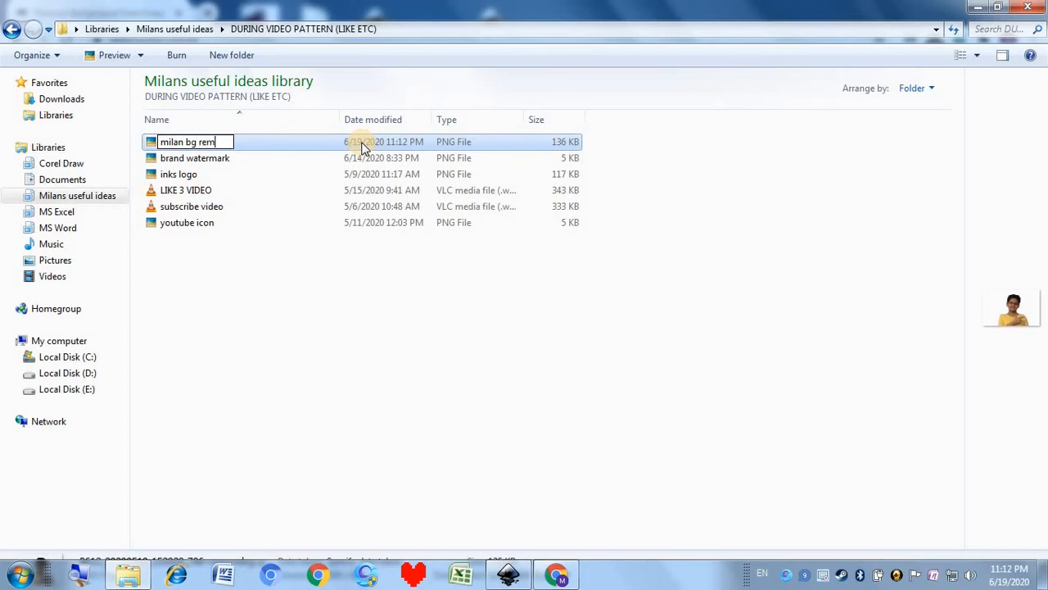
{"action": "type", "text": "milan bg removed"}
{"action": "key", "text": "Return"}
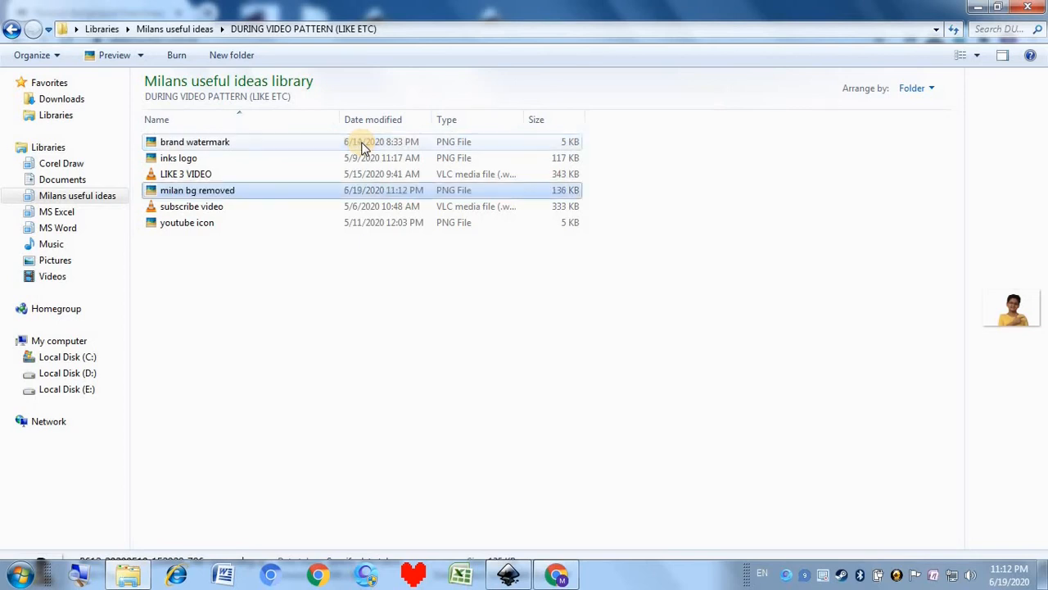
Step: Close the folder window and Chrome, refresh the desktop, and switch back to the Inkscape drawing
{"action": "left_click", "coordinate": [426, 243]}
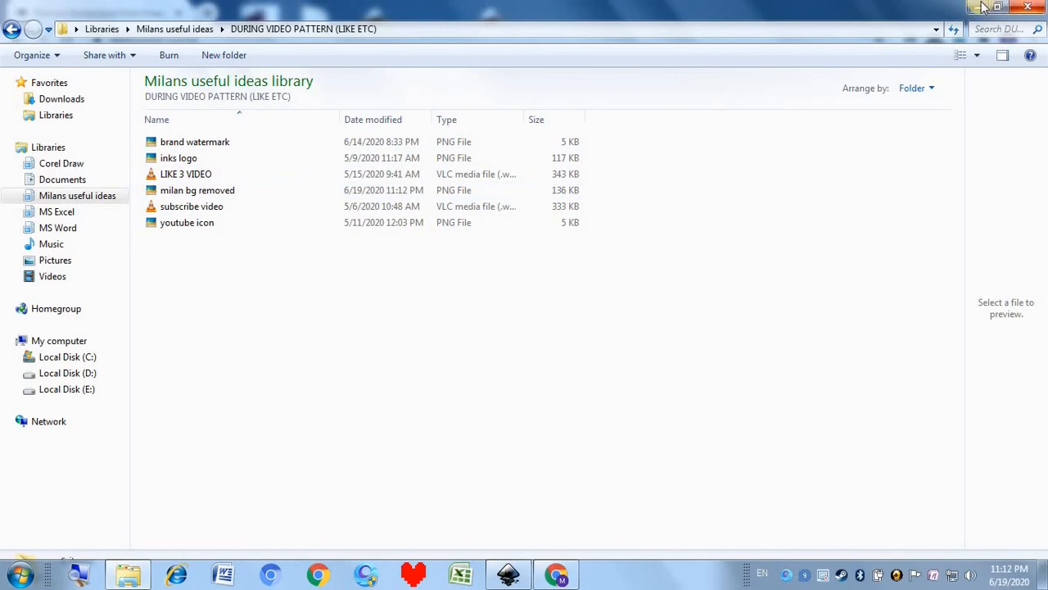
{"action": "left_click", "coordinate": [1029, 6]}
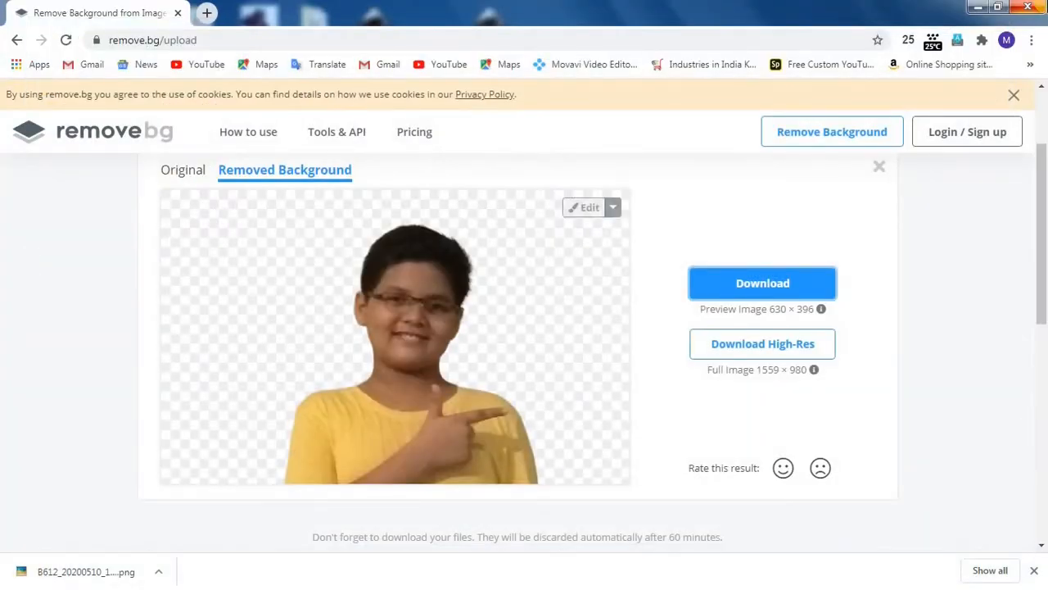
{"action": "left_click", "coordinate": [1028, 7]}
{"action": "right_click", "coordinate": [585, 136]}
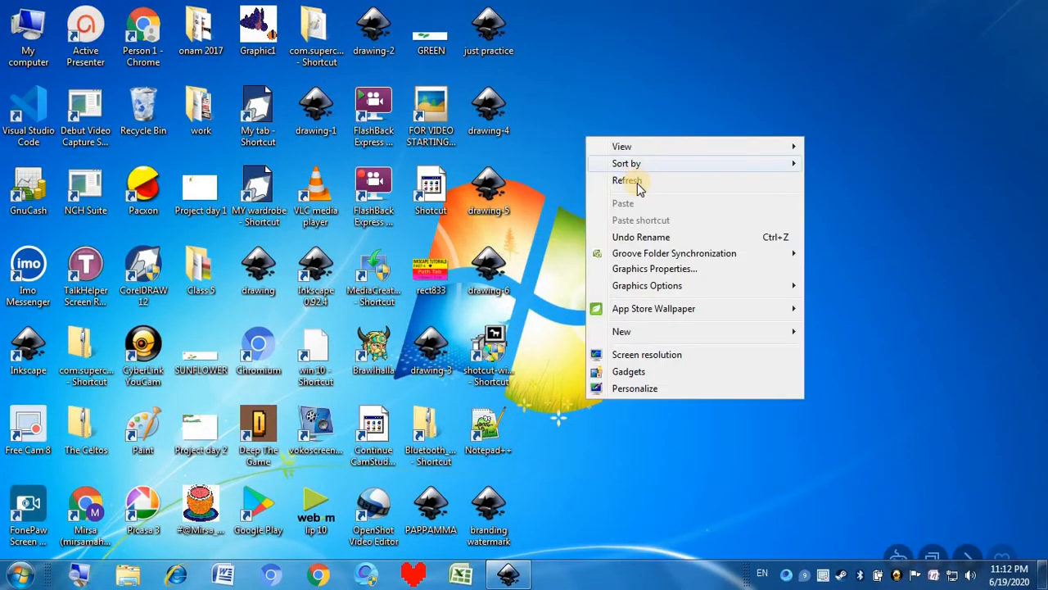
{"action": "left_click", "coordinate": [639, 187]}
{"action": "mouse_move", "coordinate": [521, 580]}
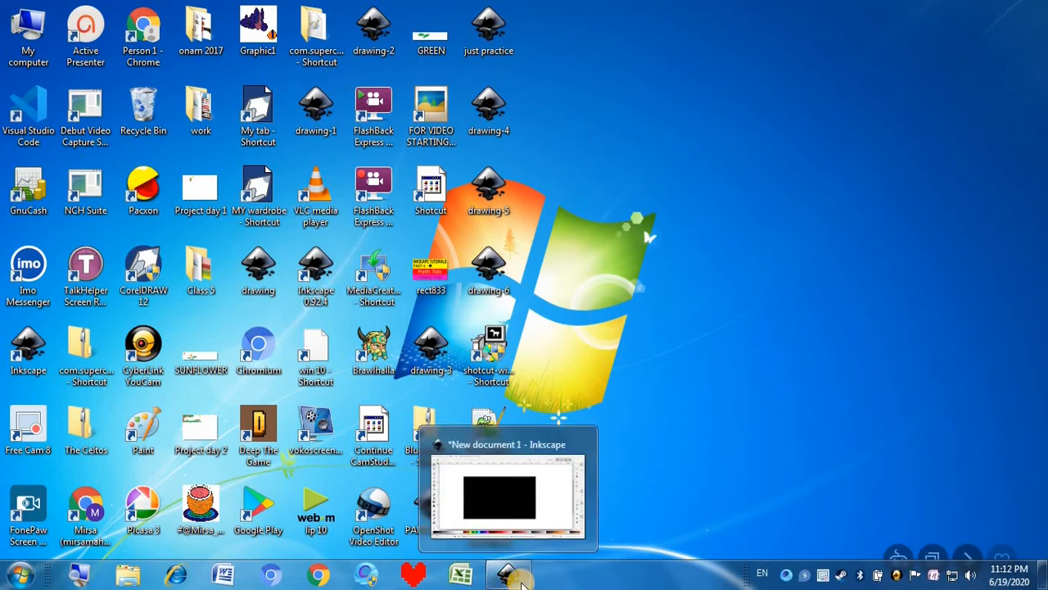
{"action": "left_click", "coordinate": [503, 446]}
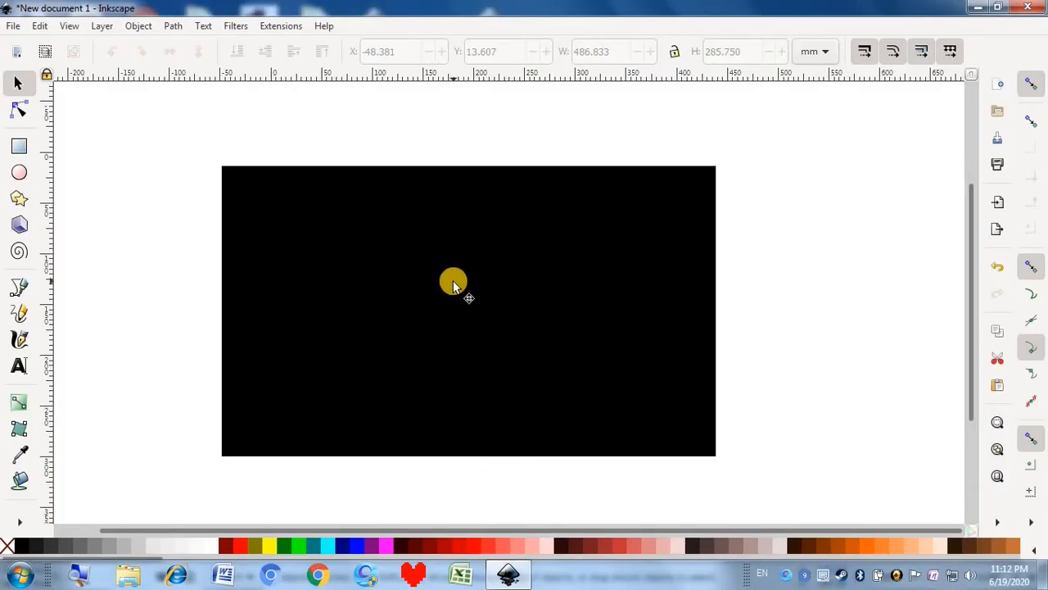
Step: Move the black rectangle slightly up and left to about X -52.2, Y 5.3 mm, and deselect it
{"action": "left_click", "coordinate": [455, 284]}
{"action": "mouse_move", "coordinate": [392, 264]}
{"action": "left_mouse_down"}
{"action": "mouse_move", "coordinate": [398, 235]}
{"action": "mouse_move", "coordinate": [387, 254]}
{"action": "left_mouse_up"}
{"action": "left_click", "coordinate": [141, 260]}
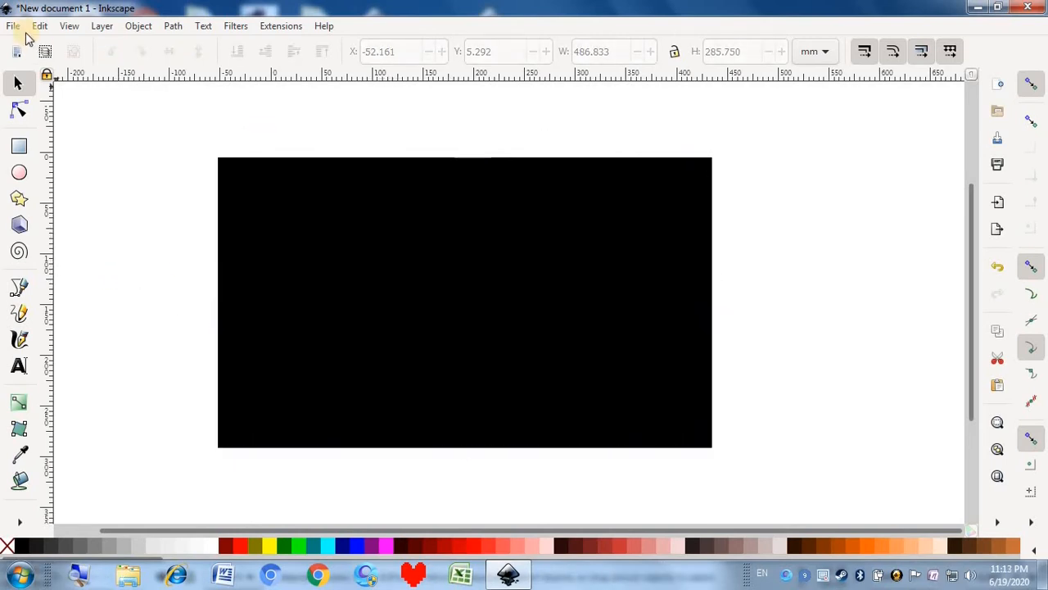
Step: Import the "bg removed" PNG from the "DURING VIDEO PATTERN (LIKE ETC)" folder as an embedded image with the DPI from file
{"action": "left_click", "coordinate": [15, 26]}
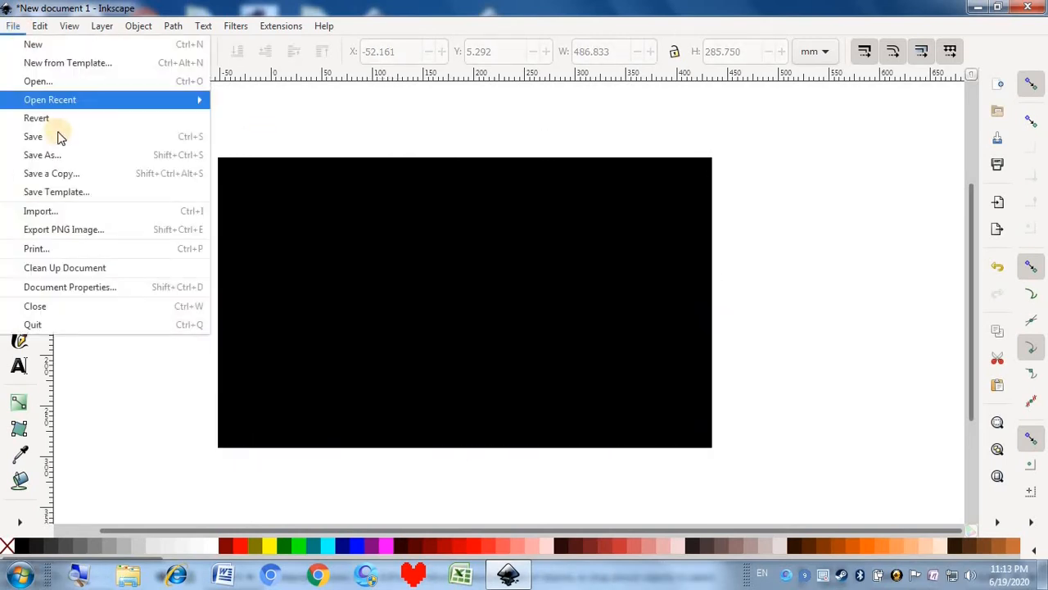
{"action": "left_click", "coordinate": [64, 217]}
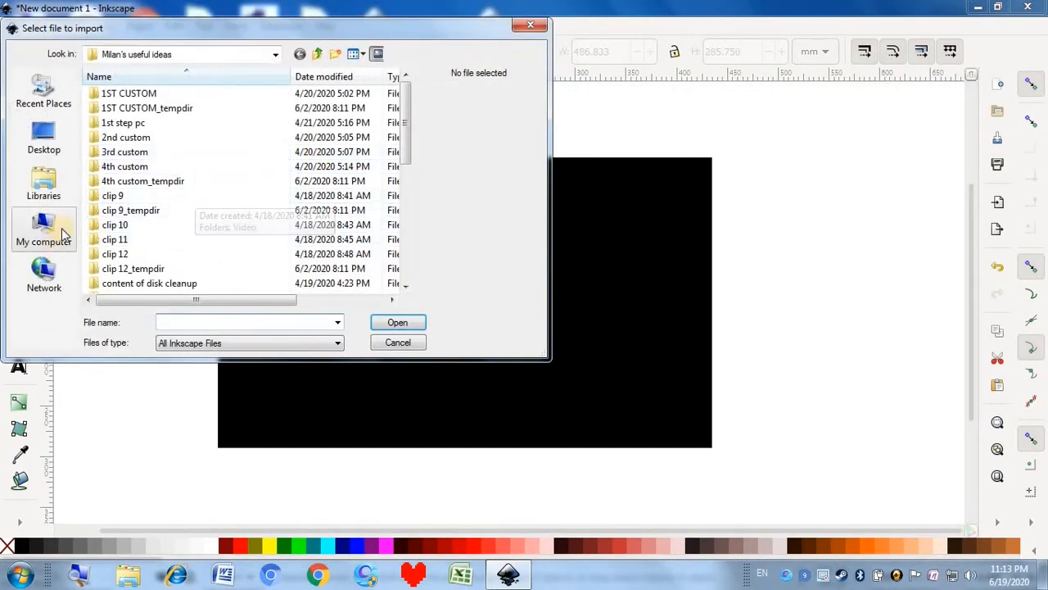
{"action": "left_click", "coordinate": [43, 184]}
{"action": "left_click", "coordinate": [45, 227]}
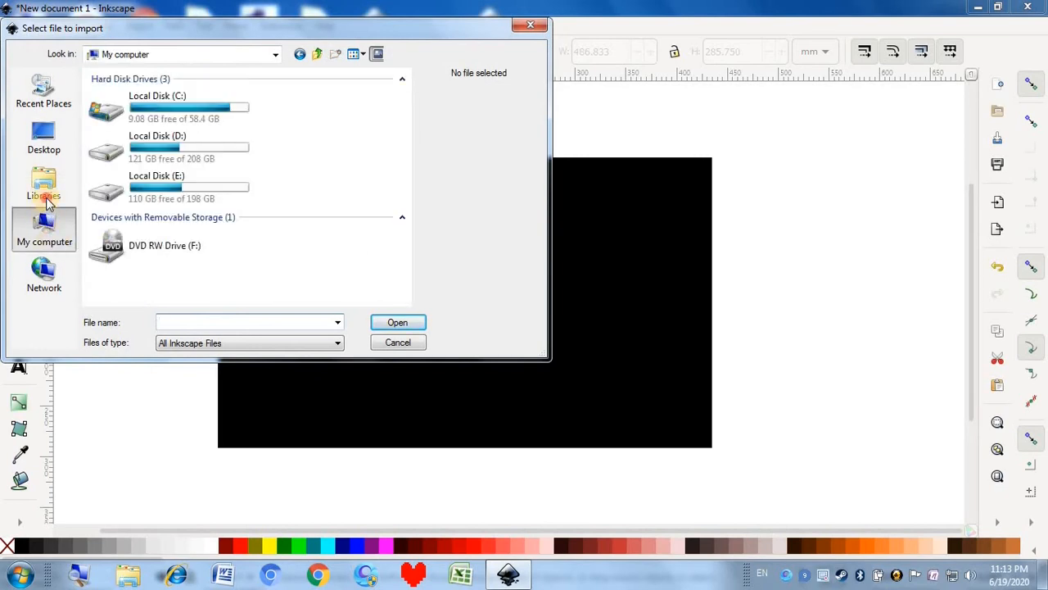
{"action": "left_click", "coordinate": [44, 194]}
{"action": "left_click", "coordinate": [160, 187]}
{"action": "double_click", "coordinate": [159, 187]}
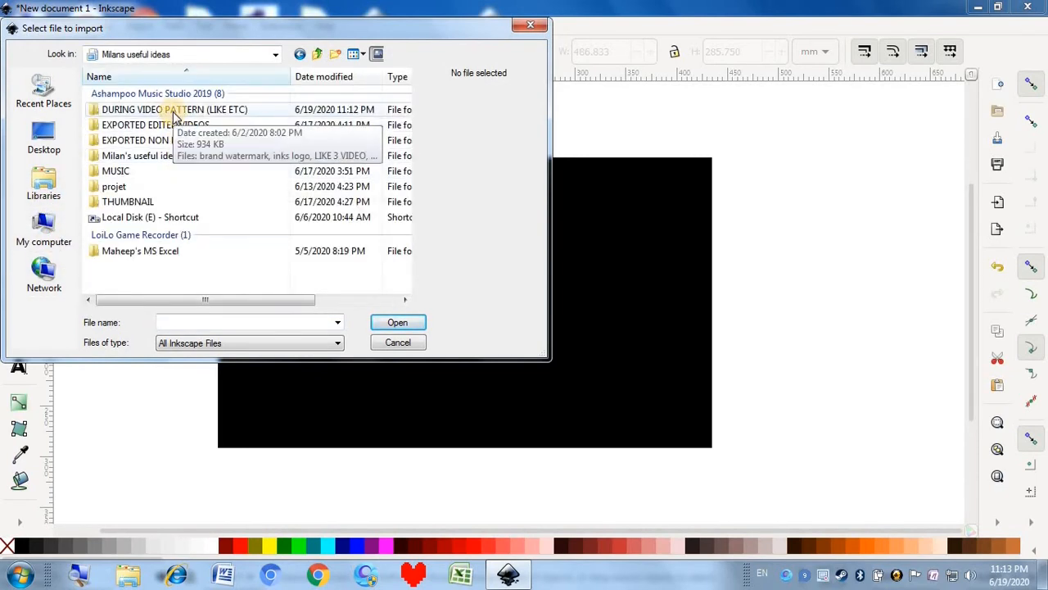
{"action": "double_click", "coordinate": [170, 112]}
{"action": "double_click", "coordinate": [155, 127]}
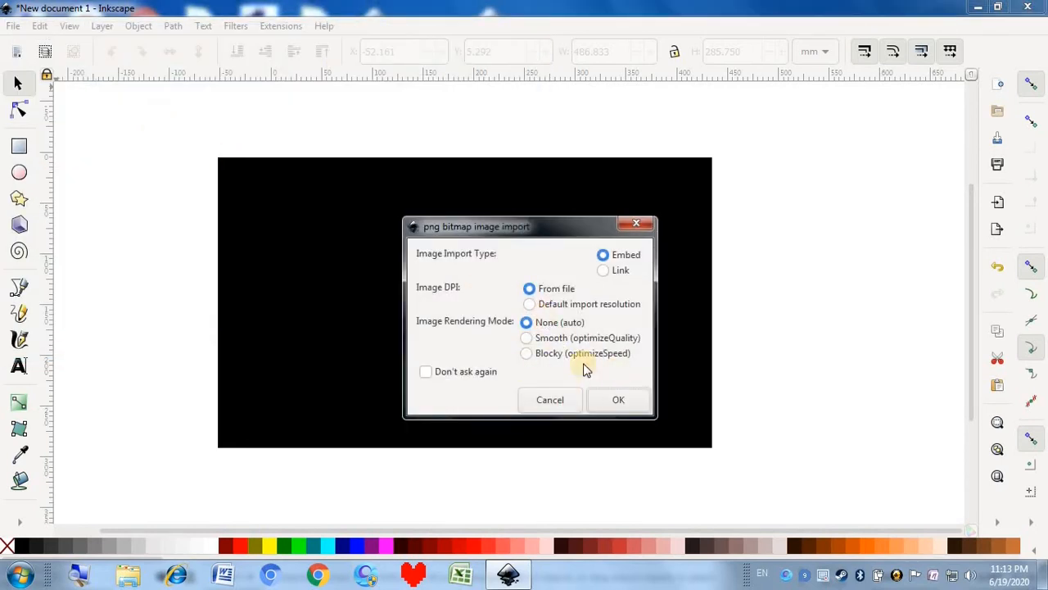
{"action": "left_click", "coordinate": [616, 401]}
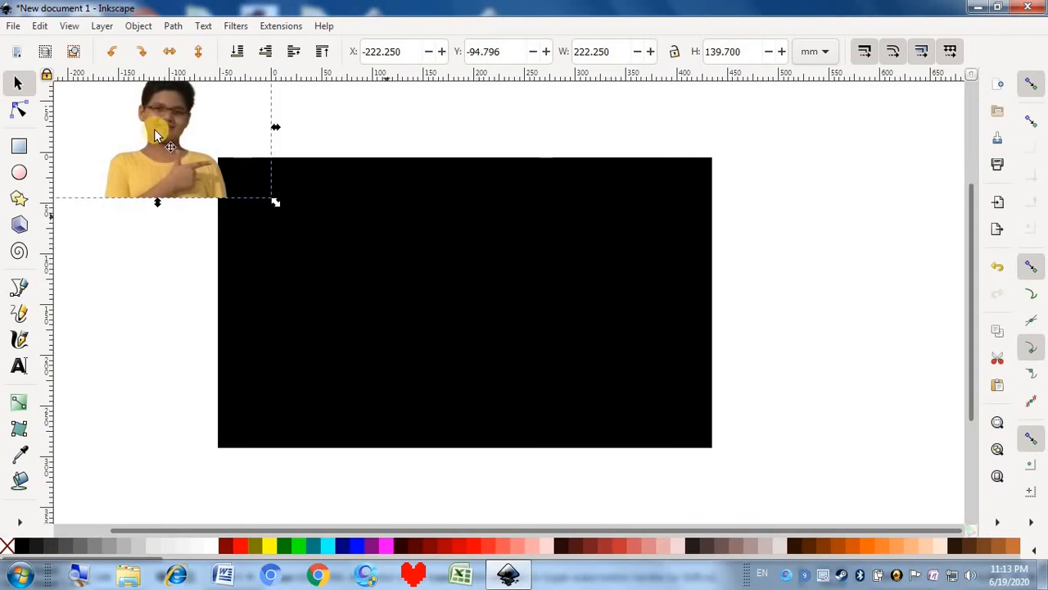
Step: Move the imported photo to the black rectangle's lower-left corner, and undo a trial vertical stretch of it
{"action": "left_click_drag", "start_coordinate": [163, 141], "coordinate": [339, 379]}
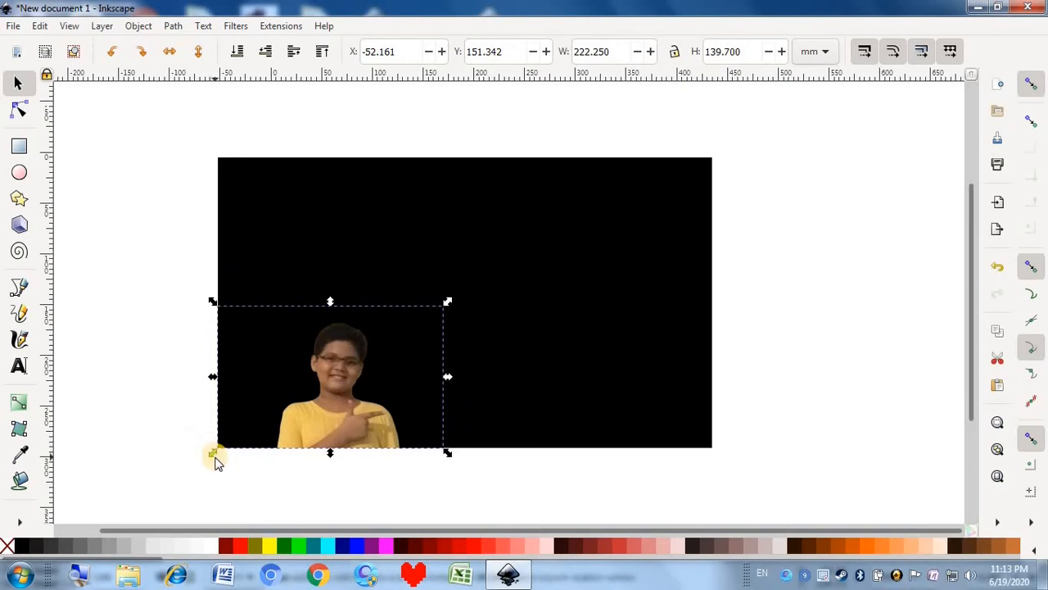
{"action": "left_click_drag", "start_coordinate": [330, 303], "coordinate": [331, 214]}
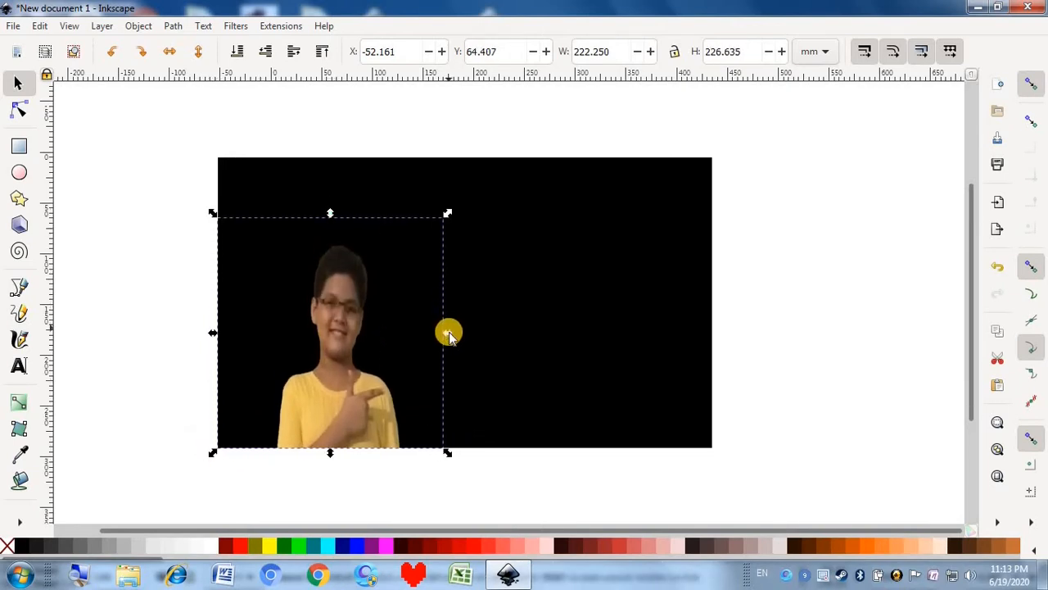
{"action": "key", "text": "ctrl+z"}
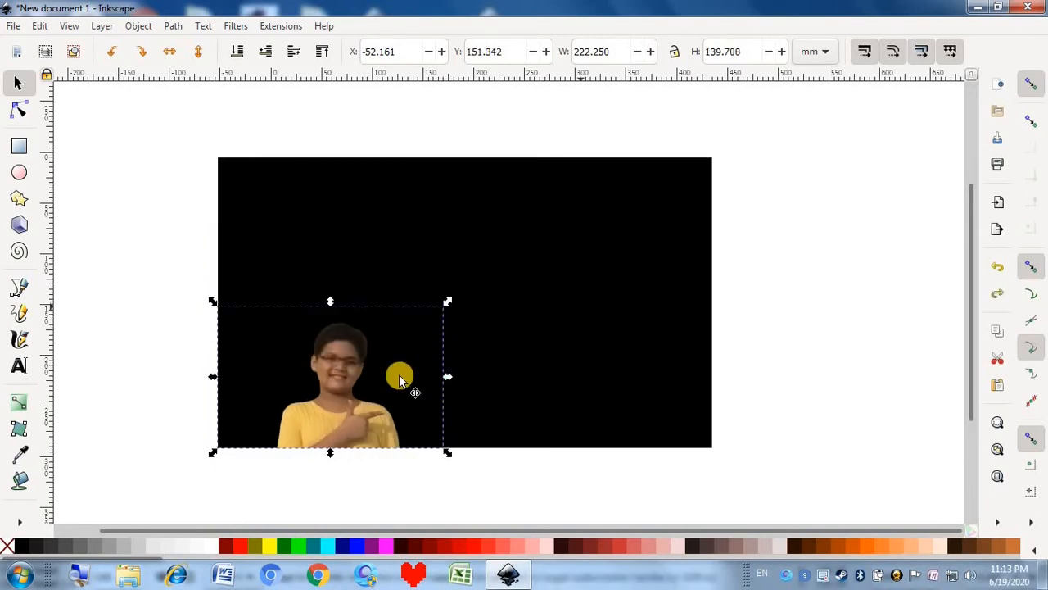
Step: Duplicate the photo and place the copy beyond the black rectangle's right edge, at about X 409, Y 69.7 mm
{"action": "right_click", "coordinate": [336, 389]}
{"action": "left_click", "coordinate": [448, 188]}
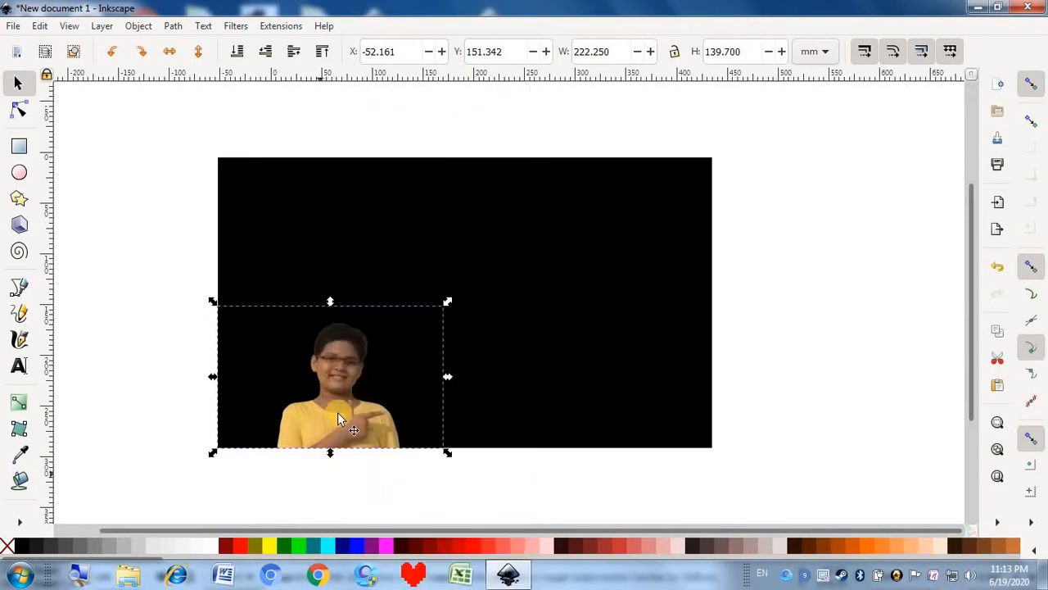
{"action": "left_click_drag", "start_coordinate": [340, 420], "coordinate": [798, 336]}
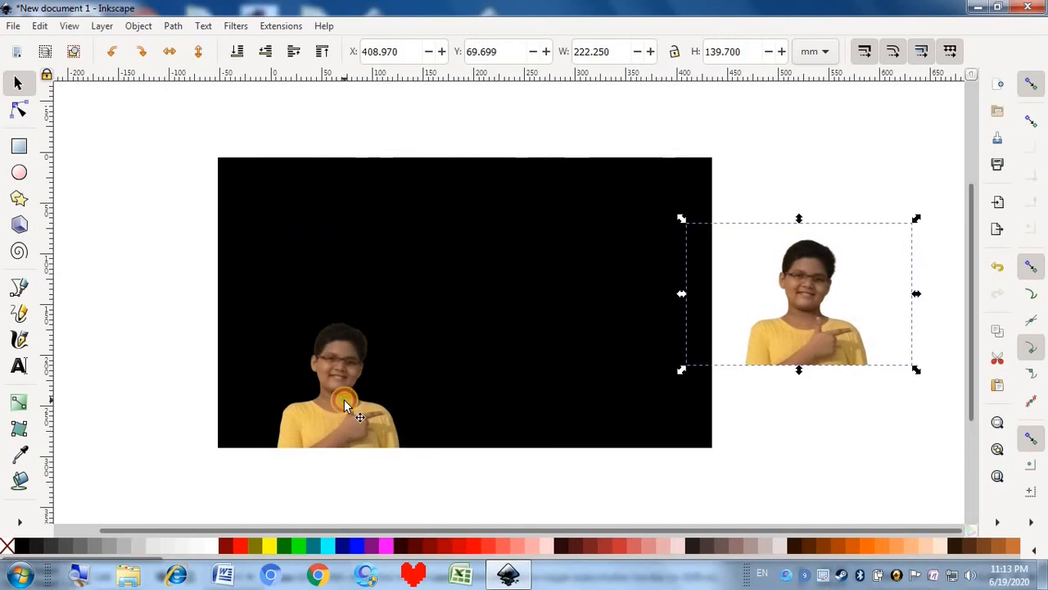
Step: Enlarge the photo in the rectangle's lower-left corner to about 276 mm wide and 188 mm high
{"action": "left_click", "coordinate": [410, 378]}
{"action": "left_click_drag", "start_coordinate": [450, 377], "coordinate": [501, 379]}
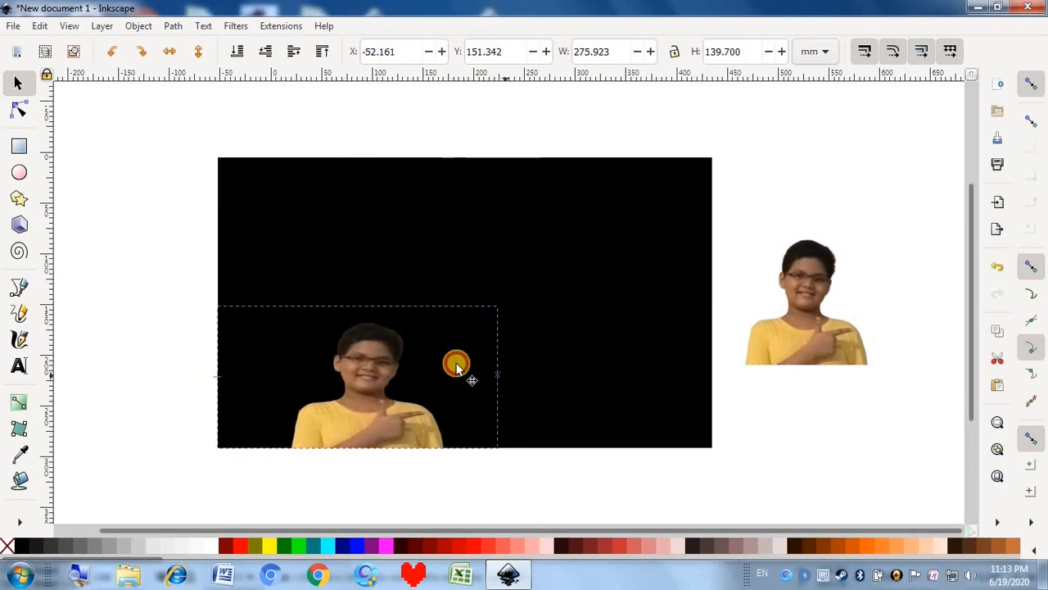
{"action": "left_click_drag", "start_coordinate": [360, 285], "coordinate": [356, 256]}
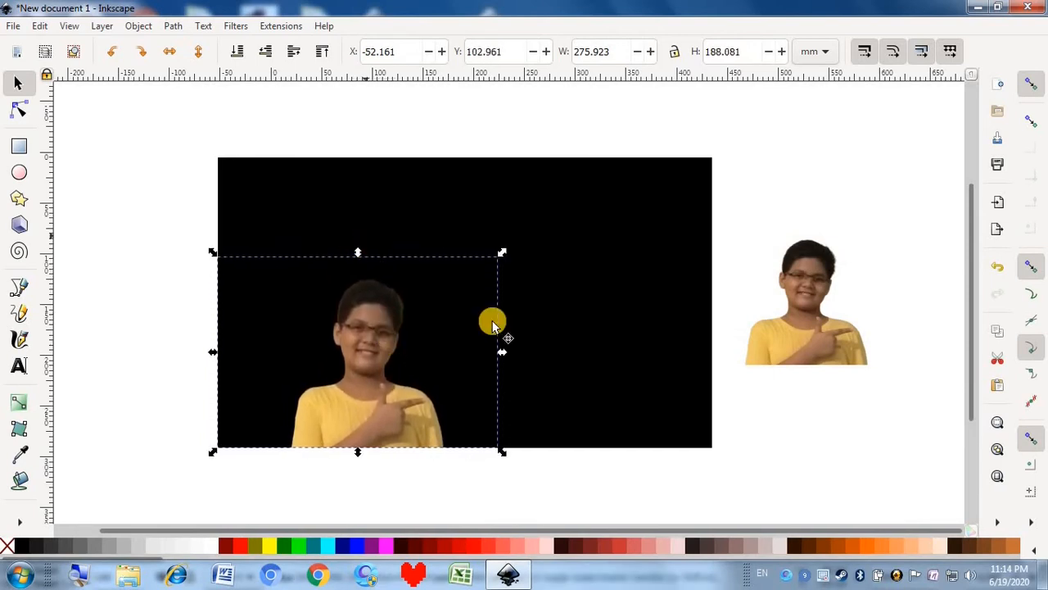
Step: Stretch the photo in the rectangle to about 364 mm wide and 234 mm high, and move it off the rectangle beside its copy
{"action": "left_click_drag", "start_coordinate": [517, 347], "coordinate": [595, 344]}
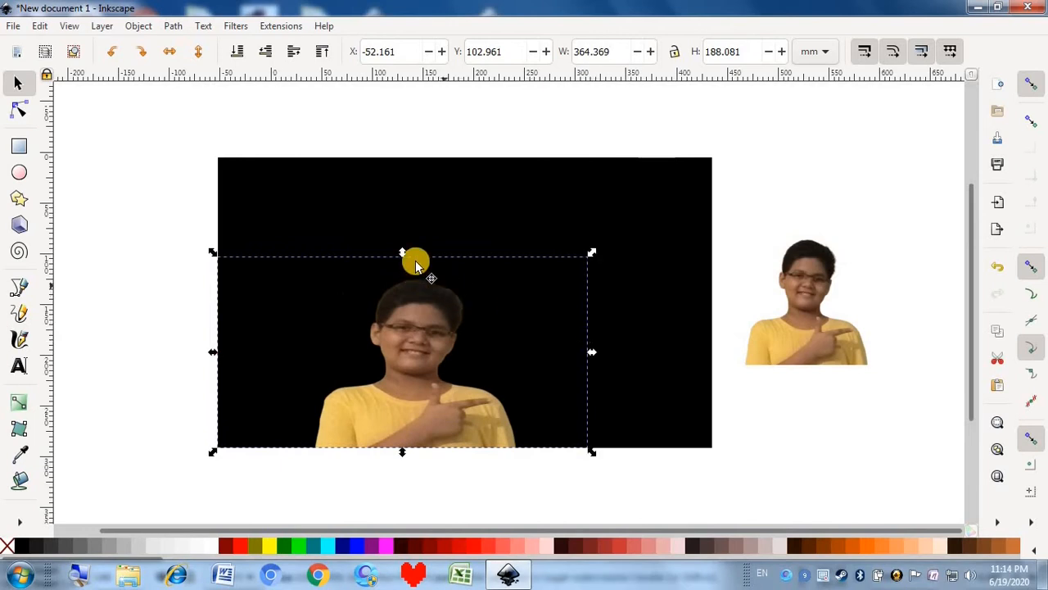
{"action": "left_click_drag", "start_coordinate": [402, 252], "coordinate": [398, 210]}
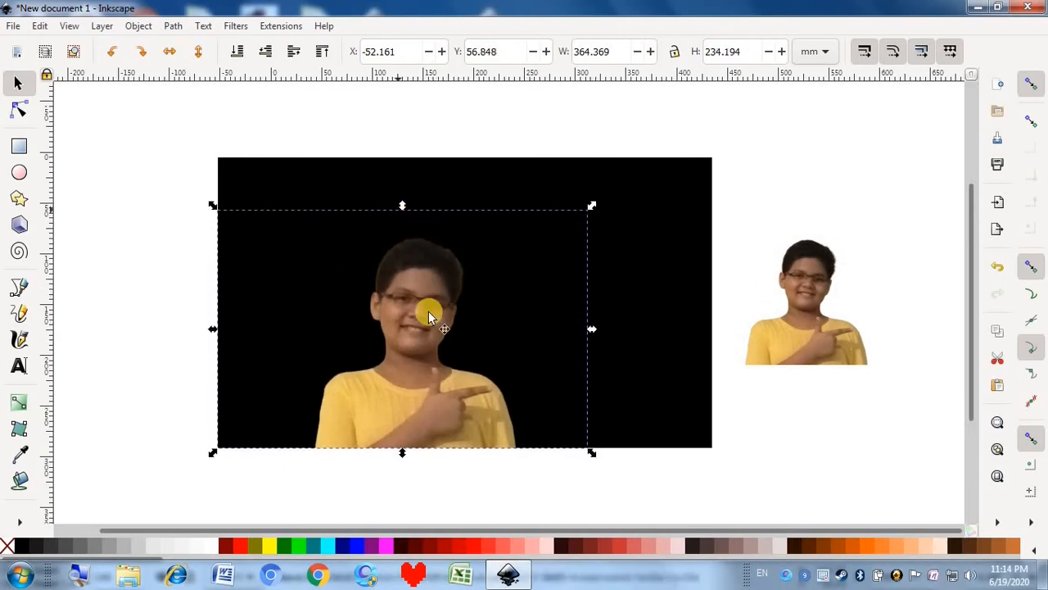
{"action": "left_click_drag", "start_coordinate": [414, 308], "coordinate": [849, 247]}
Step: Open the PNG export settings for the black rectangle and move the rectangle to about X -132, Y 4 mm
{"action": "left_click_drag", "start_coordinate": [495, 279], "coordinate": [464, 276]}
{"action": "left_click", "coordinate": [374, 312]}
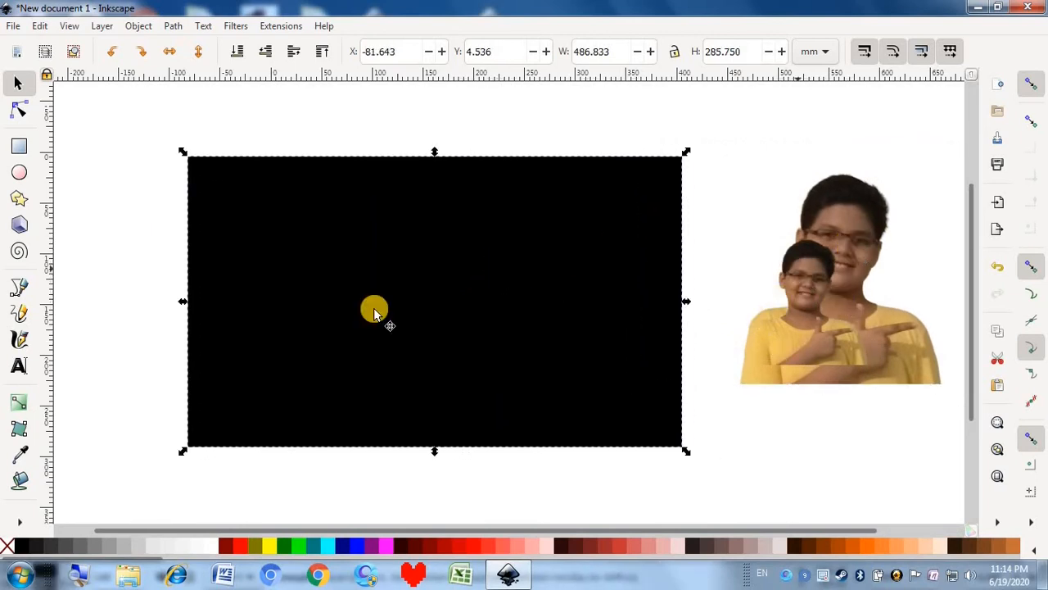
{"action": "left_click", "coordinate": [15, 27]}
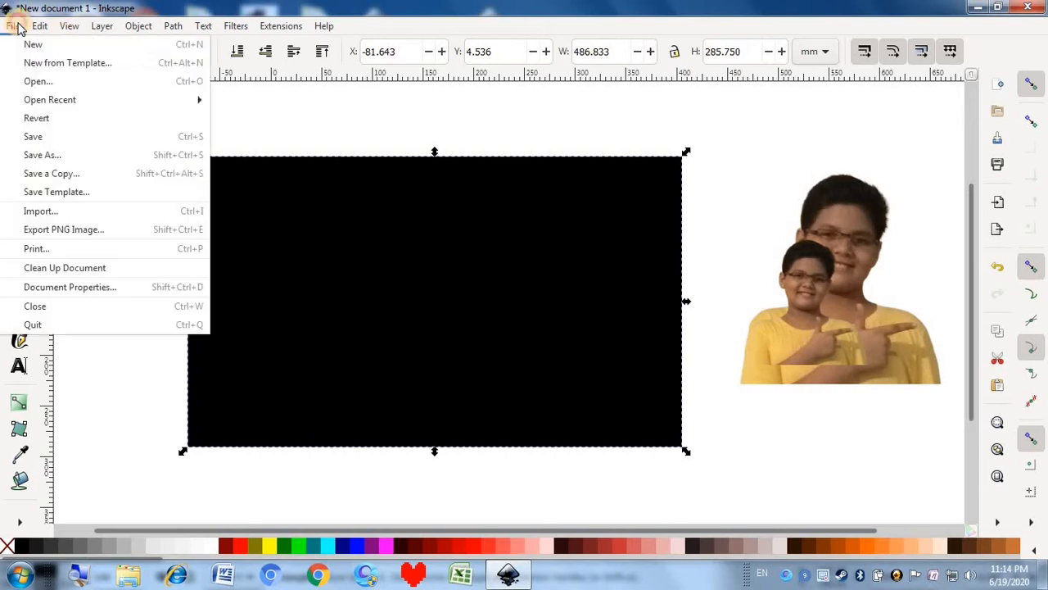
{"action": "left_click", "coordinate": [72, 238]}
{"action": "left_click_drag", "start_coordinate": [448, 298], "coordinate": [399, 297]}
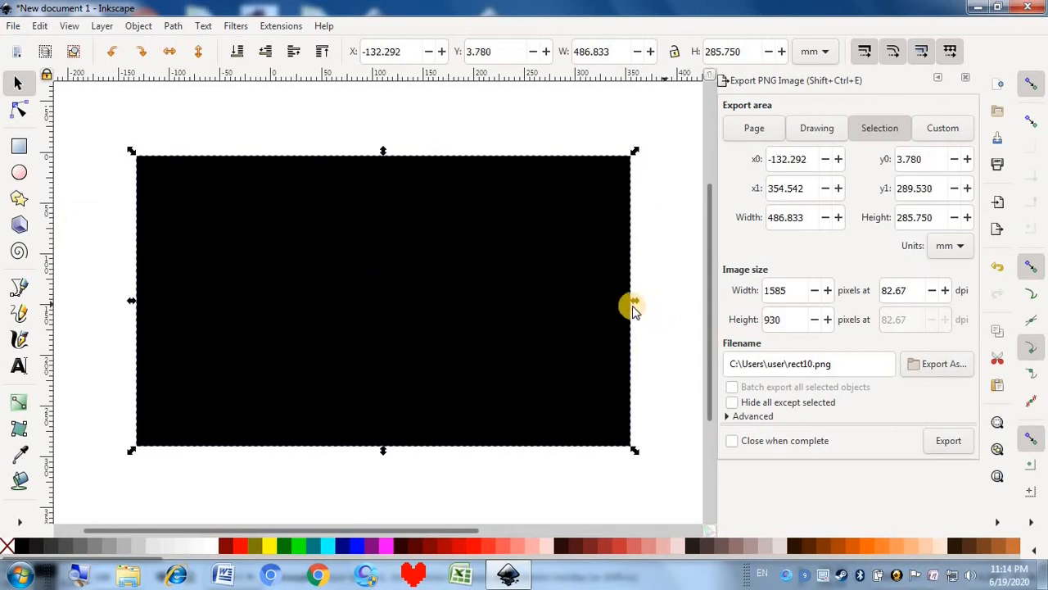
Step: Resize the black rectangle to about 395 mm wide and 222 mm high, with an export width of 1280 pixels, and close the export settings
{"action": "left_click_drag", "start_coordinate": [635, 300], "coordinate": [548, 300]}
{"action": "left_click", "coordinate": [814, 293]}
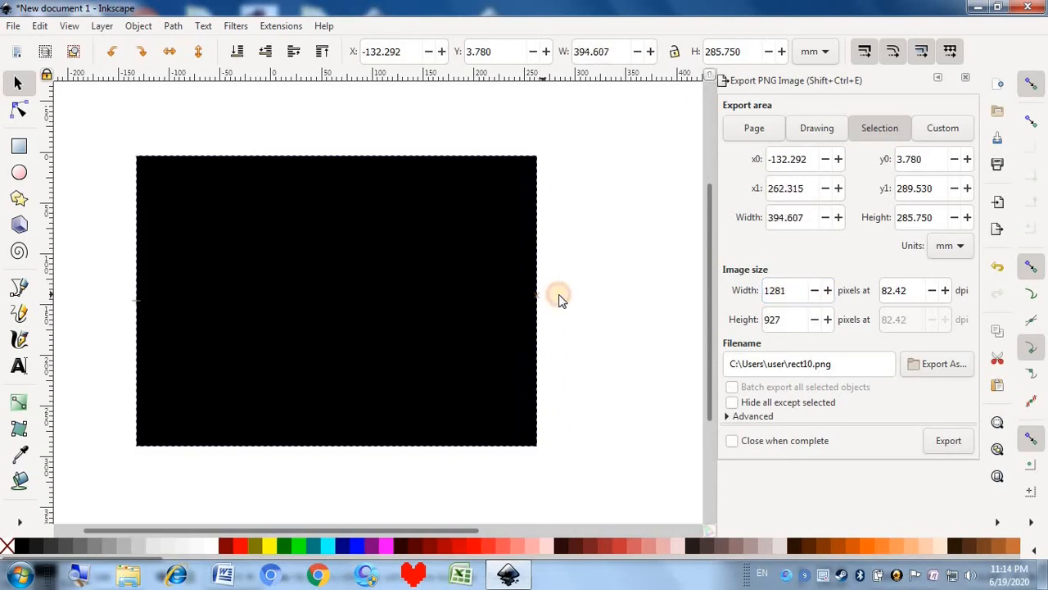
{"action": "left_click", "coordinate": [818, 294]}
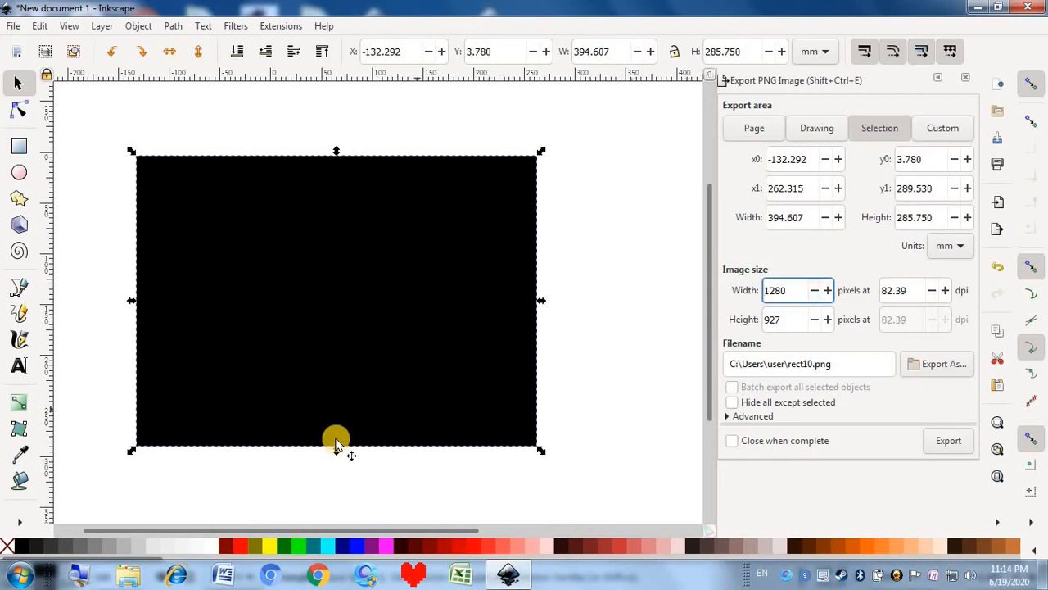
{"action": "mouse_move", "coordinate": [337, 451]}
{"action": "left_mouse_down"}
{"action": "mouse_move", "coordinate": [356, 371]}
{"action": "mouse_move", "coordinate": [356, 407]}
{"action": "mouse_move", "coordinate": [353, 384]}
{"action": "left_mouse_up"}
{"action": "left_click", "coordinate": [647, 284]}
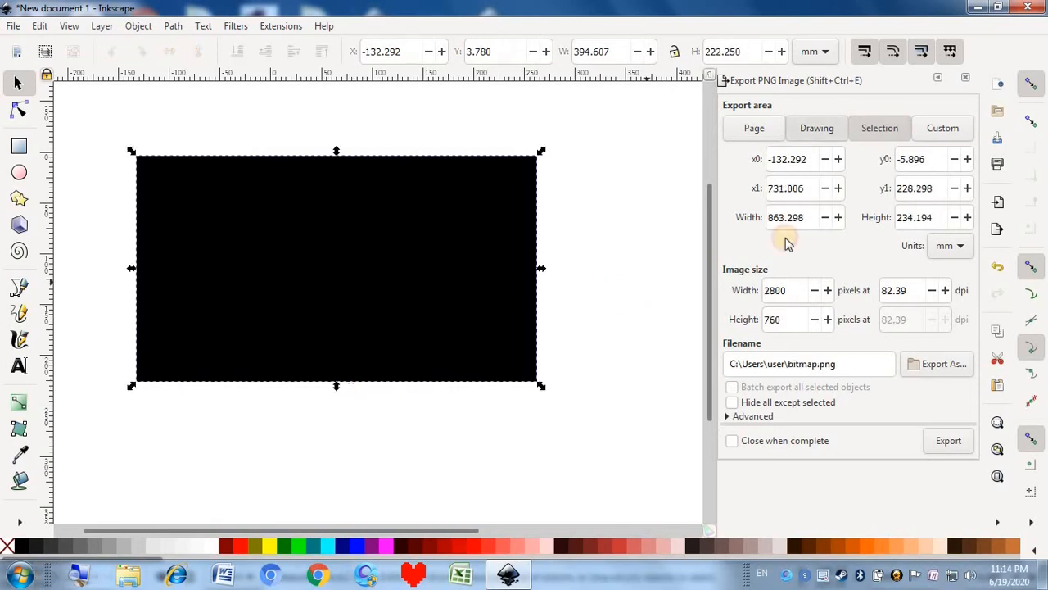
{"action": "left_click", "coordinate": [967, 80]}
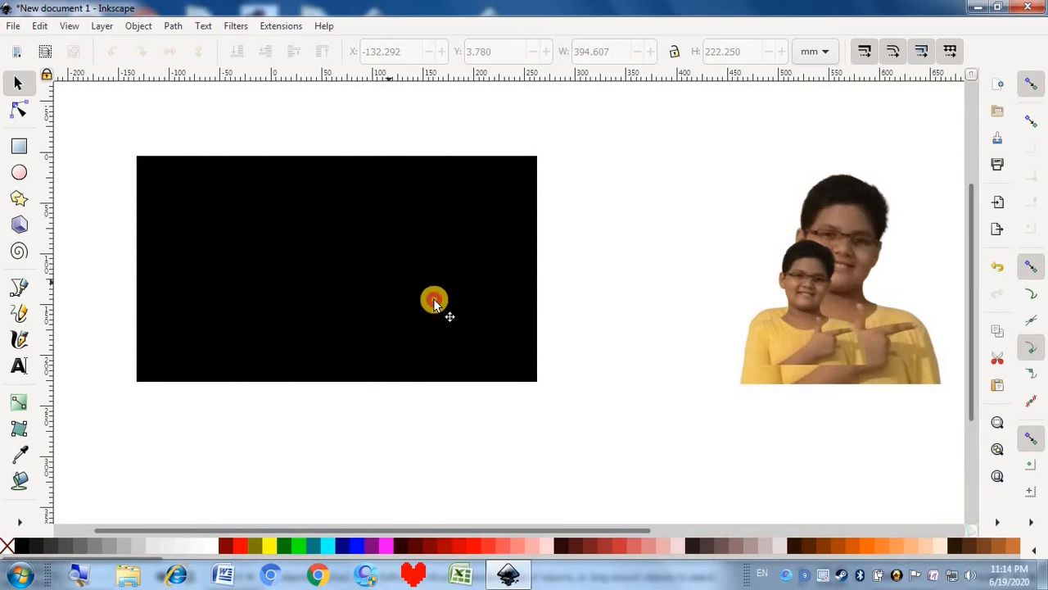
Step: Move the rectangle to about X -26, Y 47 mm and the large photo onto its lower-left part, bottoms aligned, with the small copy moved clear
{"action": "left_click_drag", "start_coordinate": [431, 301], "coordinate": [532, 344]}
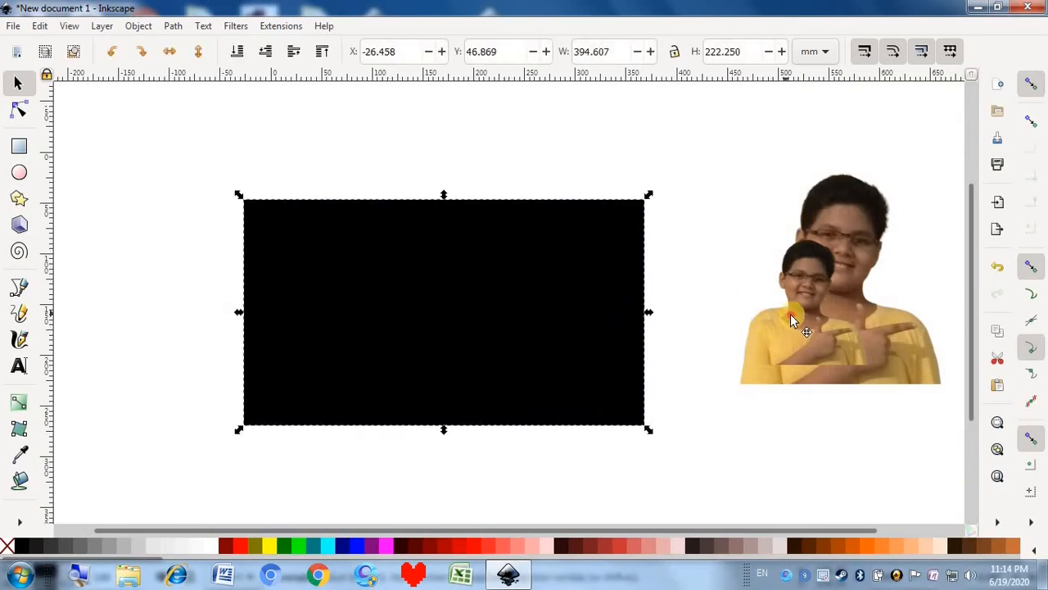
{"action": "left_click_drag", "start_coordinate": [790, 315], "coordinate": [720, 173]}
{"action": "left_click_drag", "start_coordinate": [773, 341], "coordinate": [374, 392]}
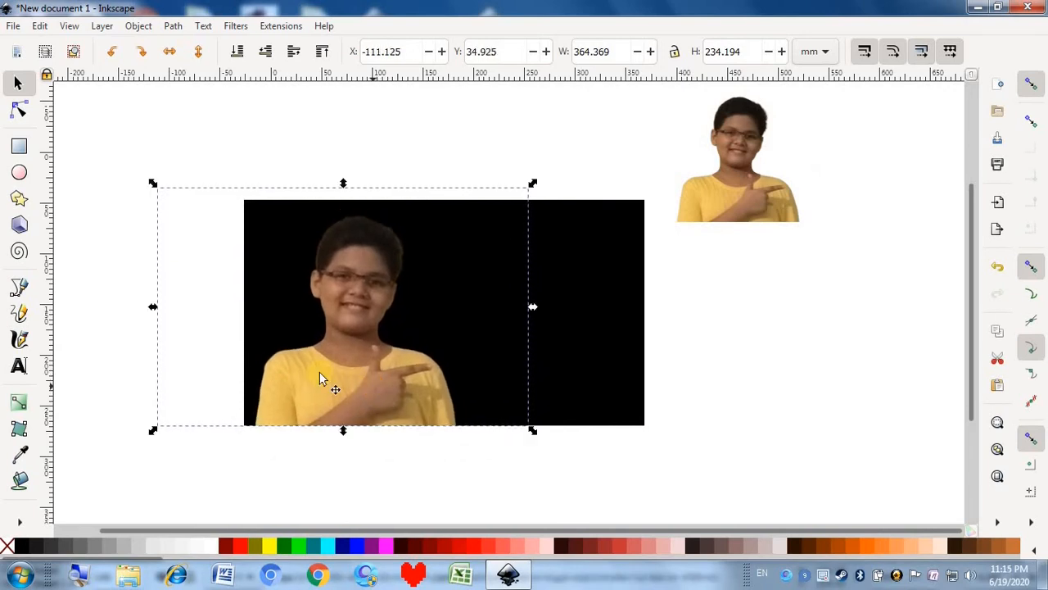
{"action": "left_click", "coordinate": [119, 280]}
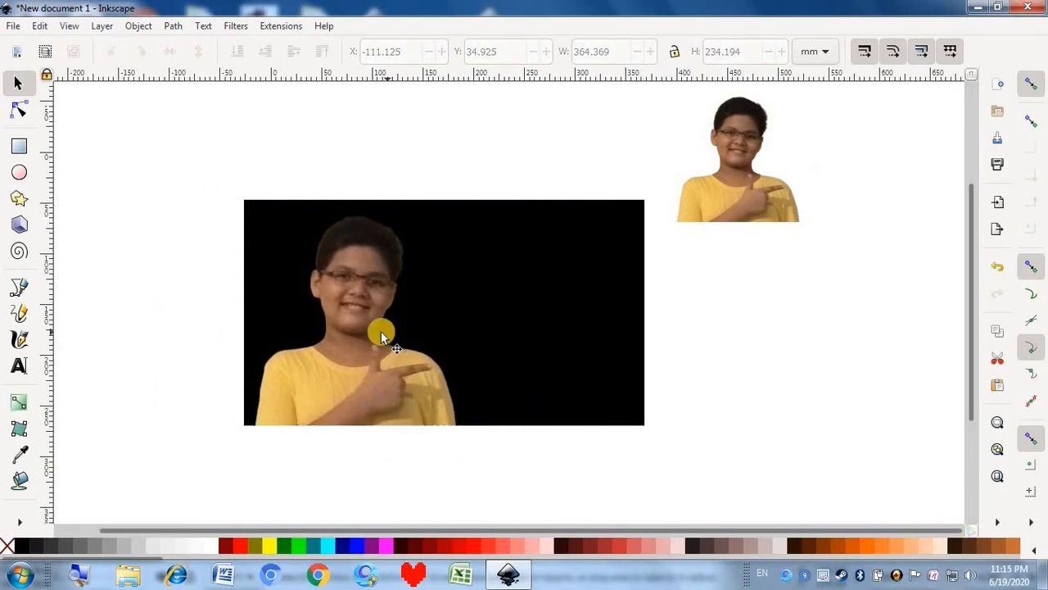
Step: Place the small photo copy just beyond the rectangle's right edge, at about X 320, Y 129 mm, with its bottom level with the rectangle's
{"action": "left_click", "coordinate": [15, 517]}
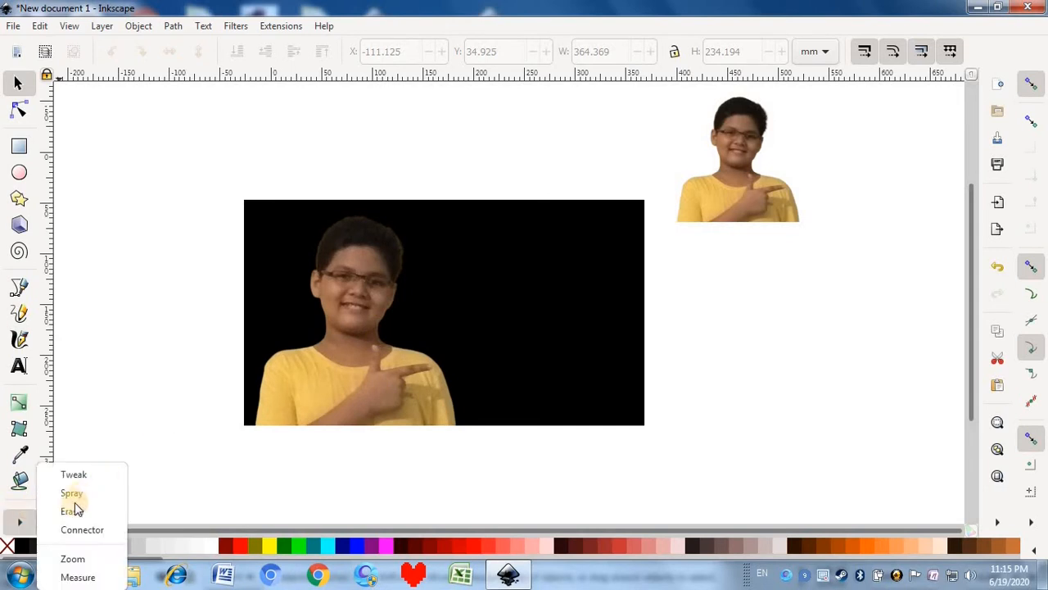
{"action": "left_click", "coordinate": [74, 556]}
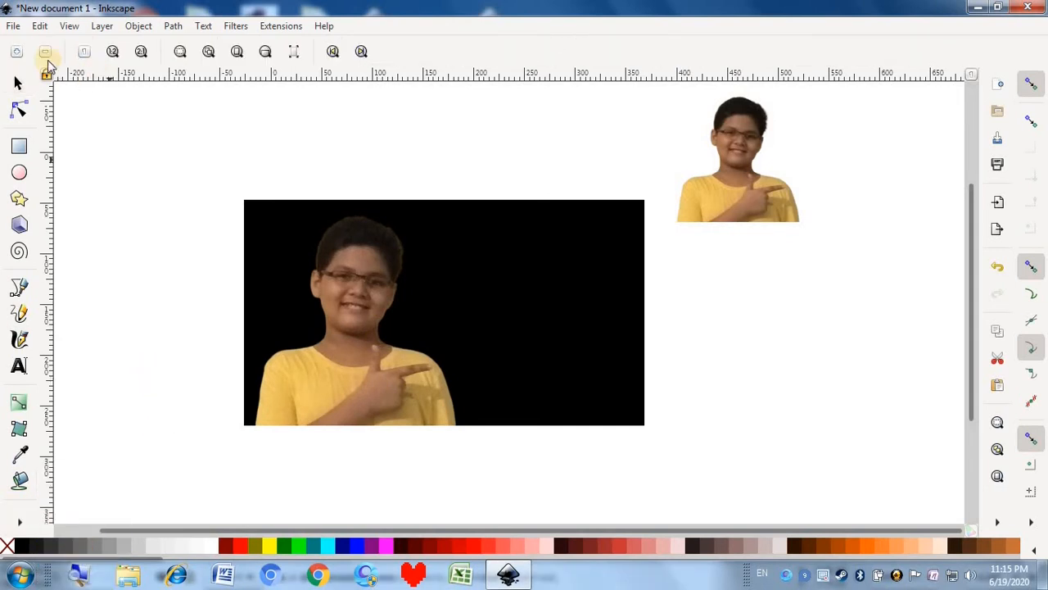
{"action": "left_click", "coordinate": [21, 54]}
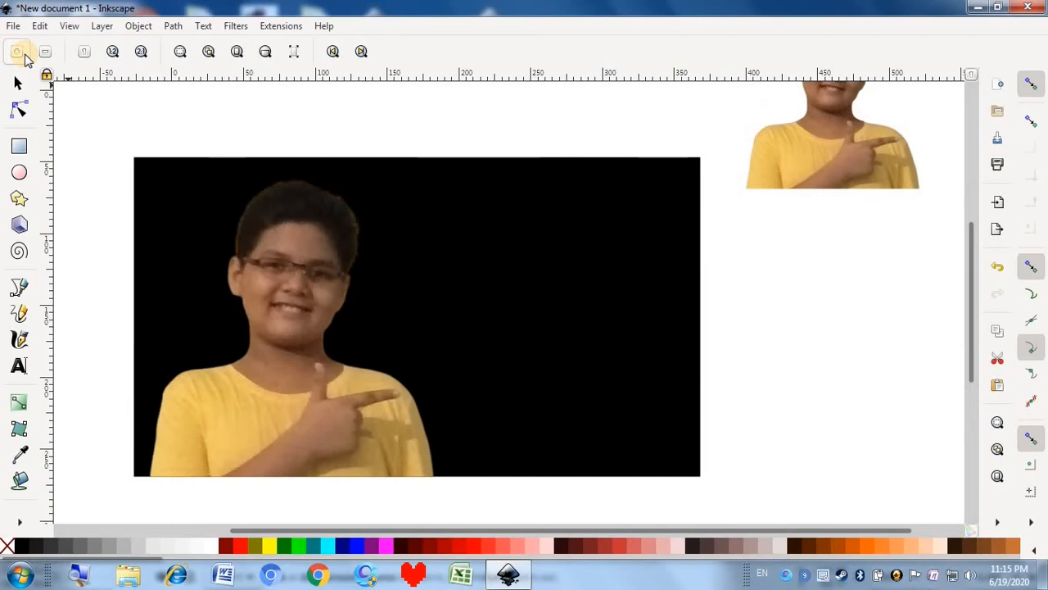
{"action": "left_click", "coordinate": [23, 54]}
{"action": "left_click", "coordinate": [49, 53]}
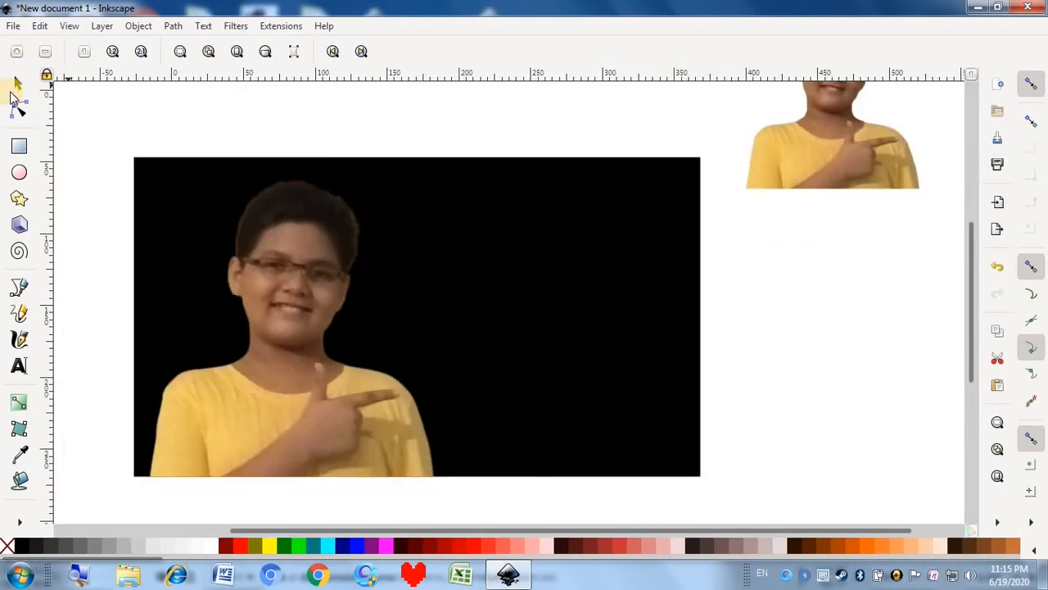
{"action": "left_click", "coordinate": [16, 84]}
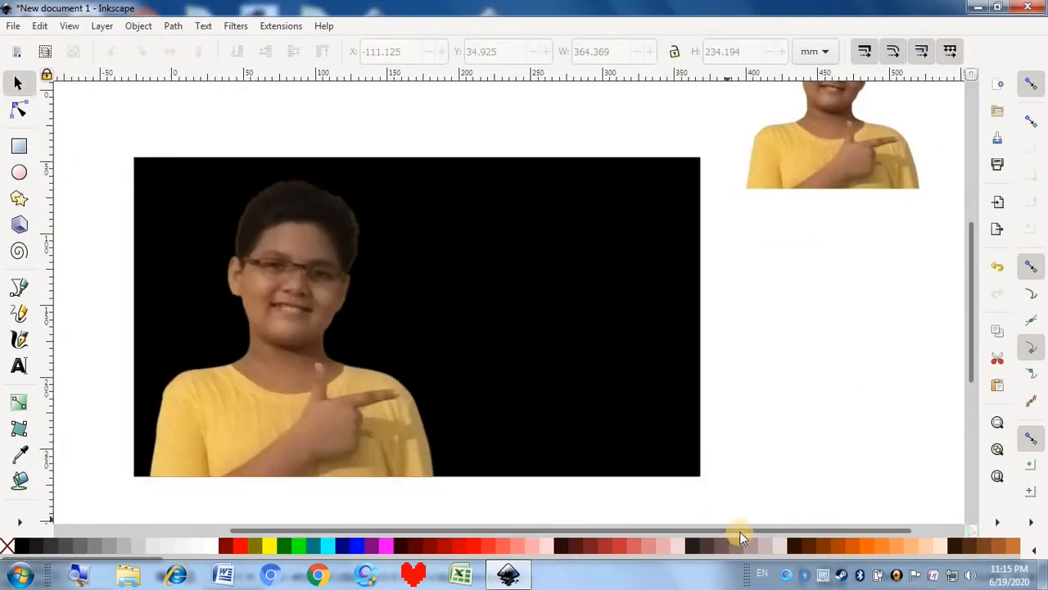
{"action": "left_click_drag", "start_coordinate": [740, 531], "coordinate": [693, 534]}
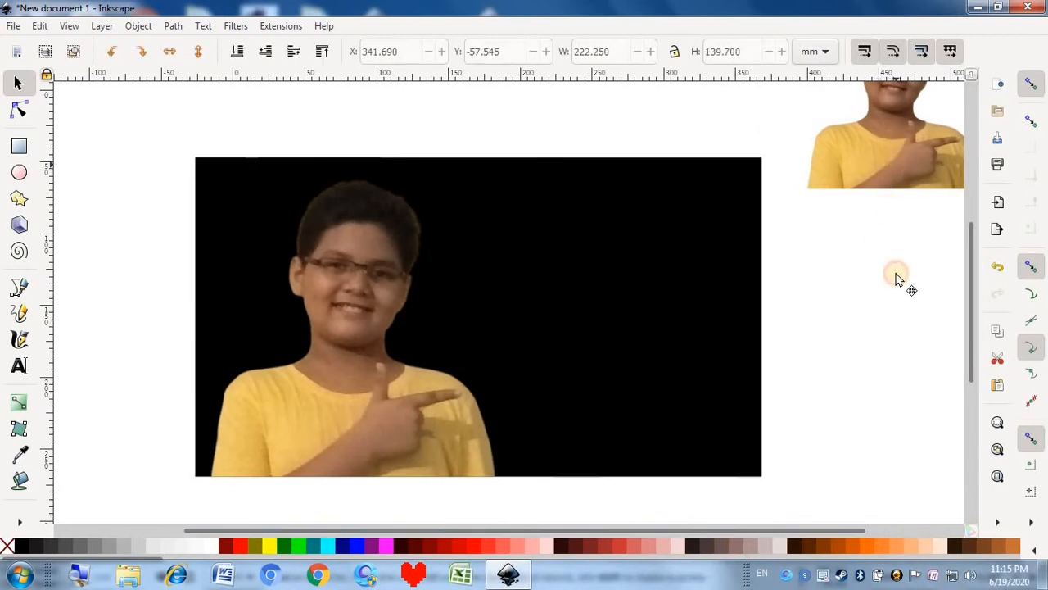
{"action": "left_click_drag", "start_coordinate": [897, 278], "coordinate": [867, 438]}
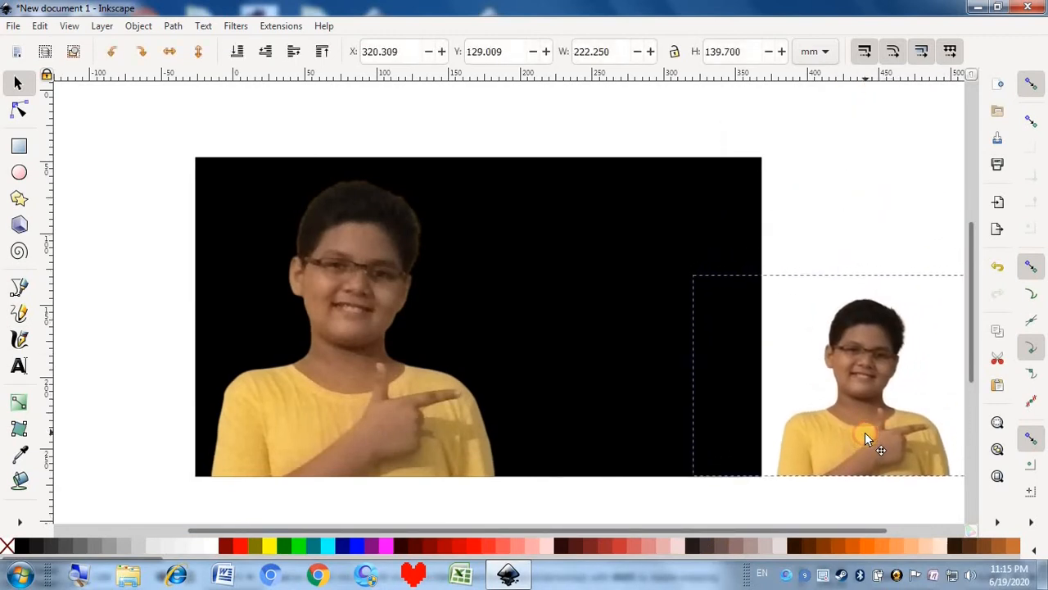
{"action": "left_click", "coordinate": [595, 119]}
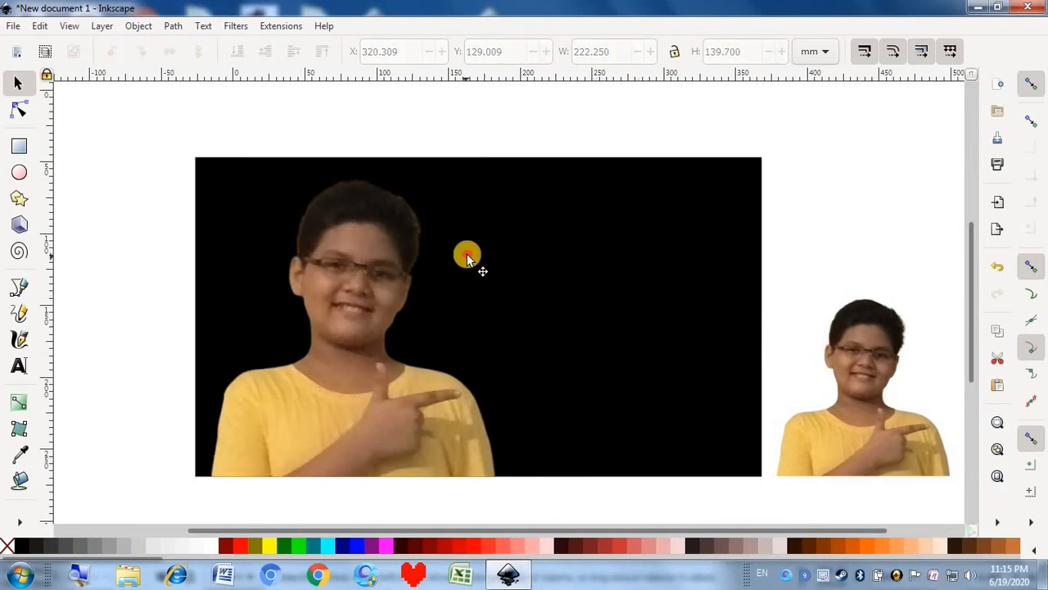
Step: Apply the Cubes scatter filter to the black rectangle
{"action": "left_click", "coordinate": [510, 233]}
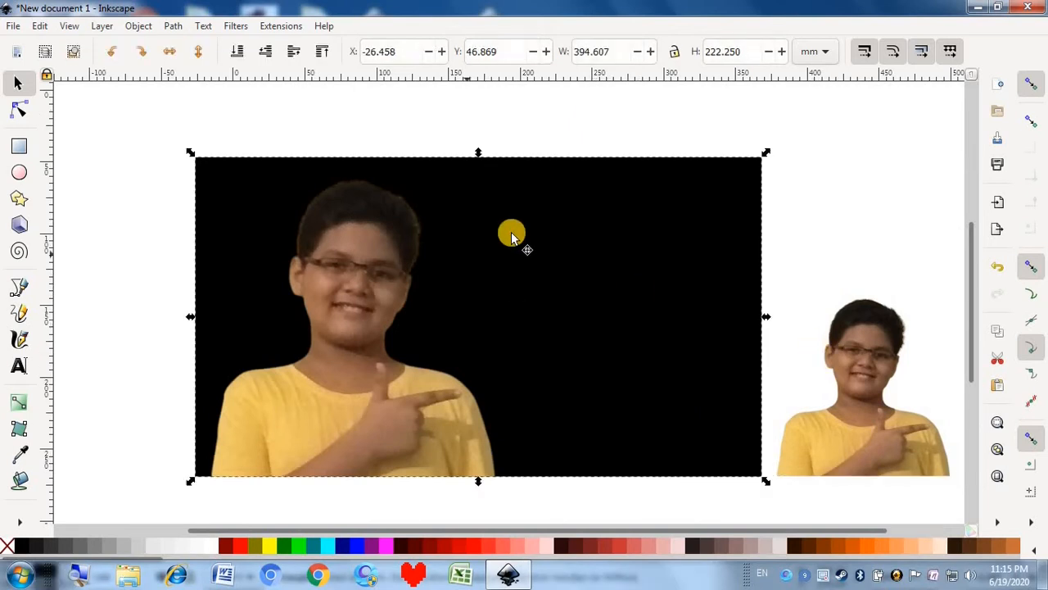
{"action": "left_click", "coordinate": [236, 26]}
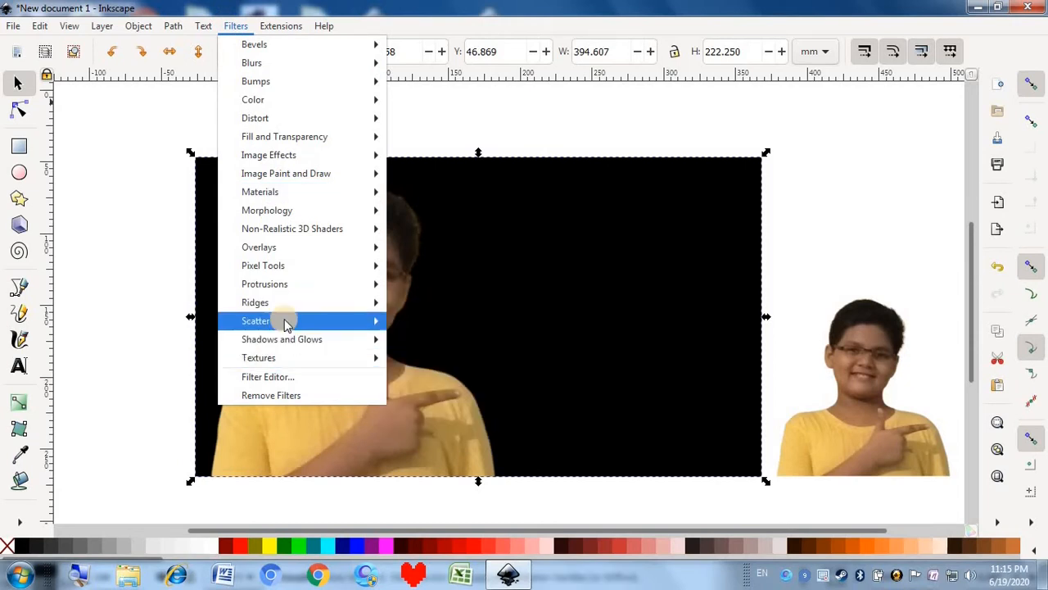
{"action": "mouse_move", "coordinate": [360, 321]}
{"action": "left_click", "coordinate": [436, 336]}
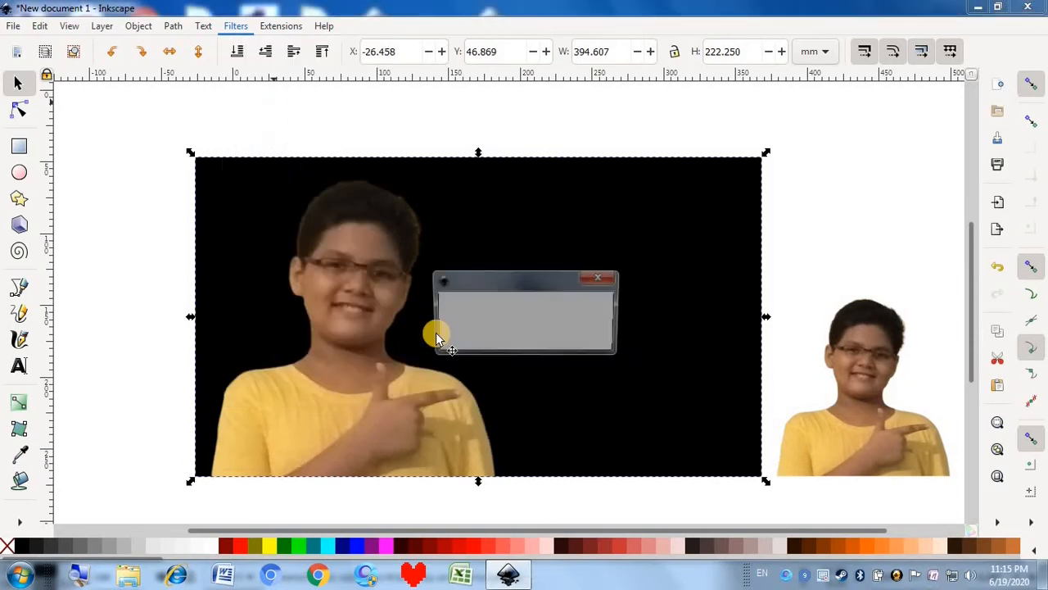
{"action": "left_click", "coordinate": [508, 106]}
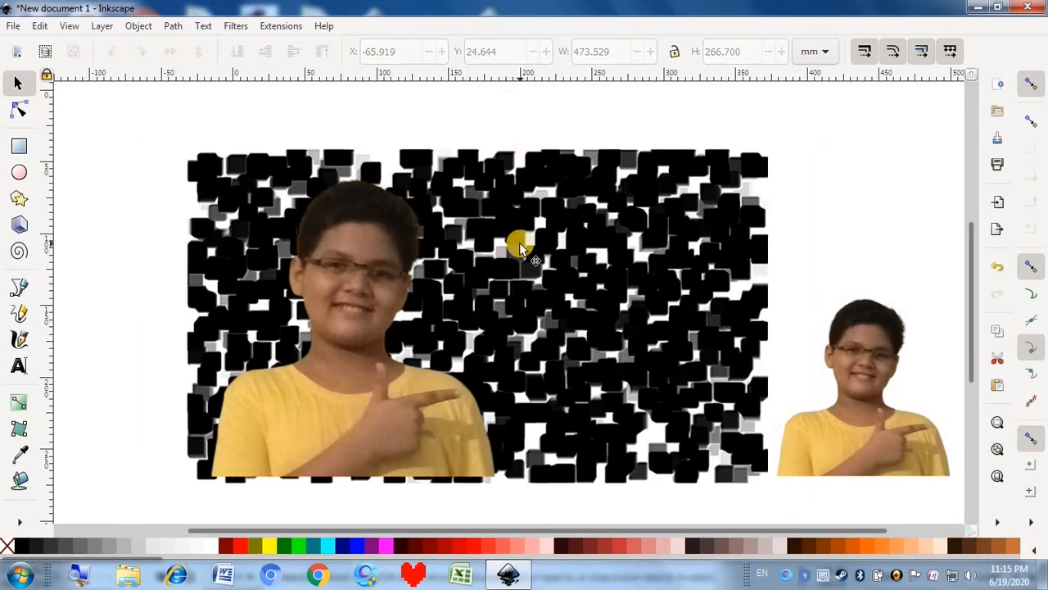
Step: Fill the cube-filtered background rectangle with bright red
{"action": "left_click", "coordinate": [518, 241]}
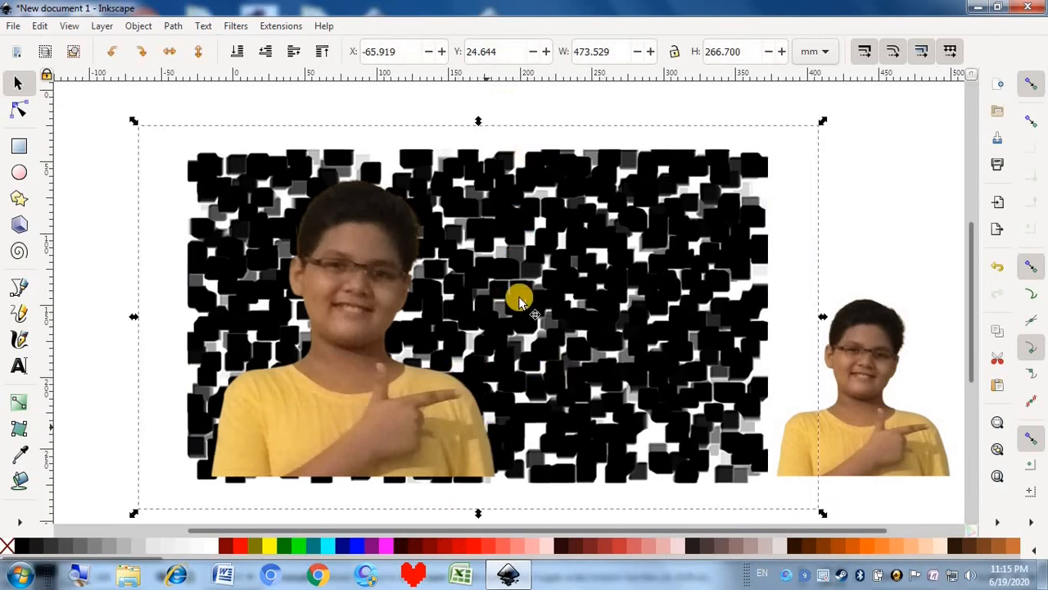
{"action": "left_click", "coordinate": [468, 546]}
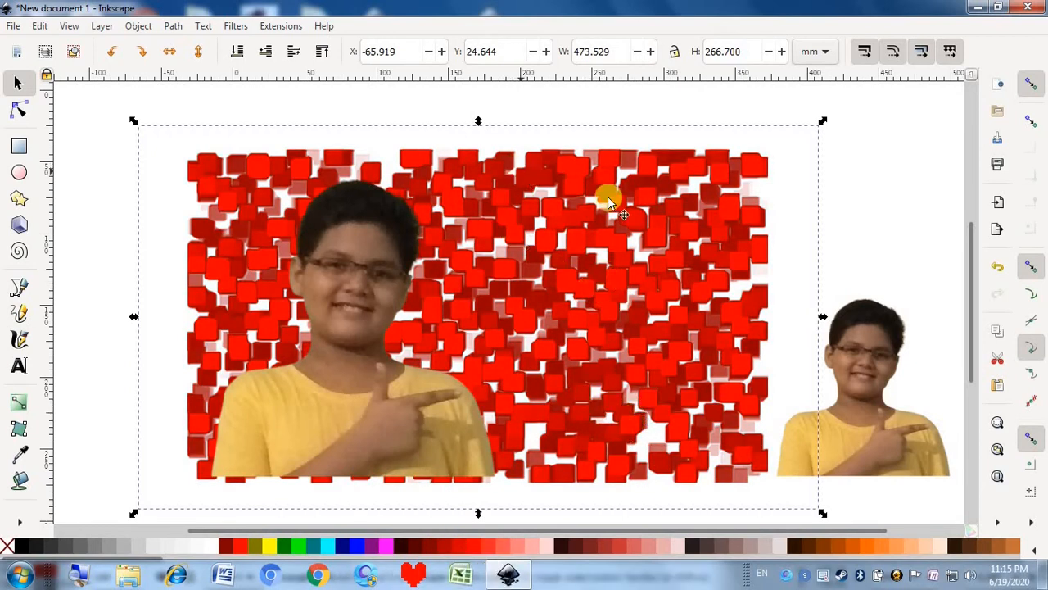
{"action": "left_click", "coordinate": [637, 90]}
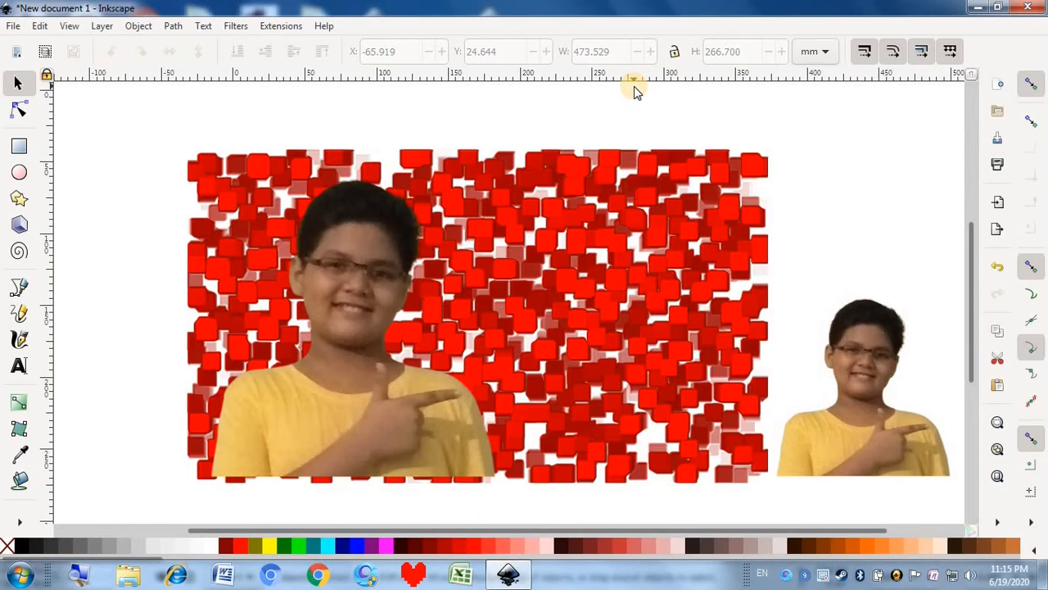
Step: Try applying the Cubes scatter filter to the red background a second time, and undo it
{"action": "left_click", "coordinate": [581, 169]}
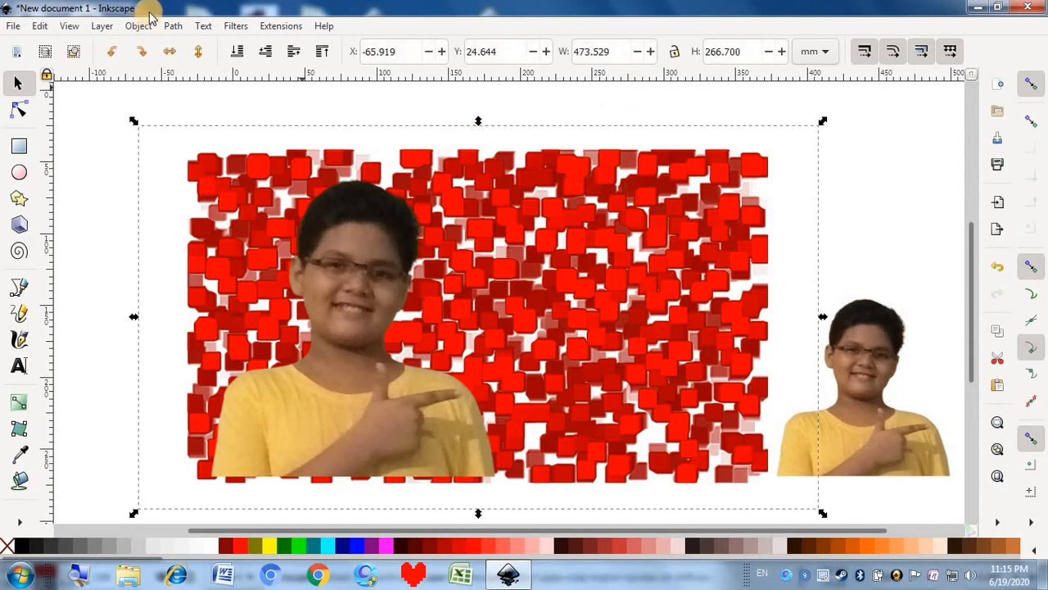
{"action": "left_click", "coordinate": [236, 25]}
{"action": "mouse_move", "coordinate": [276, 178]}
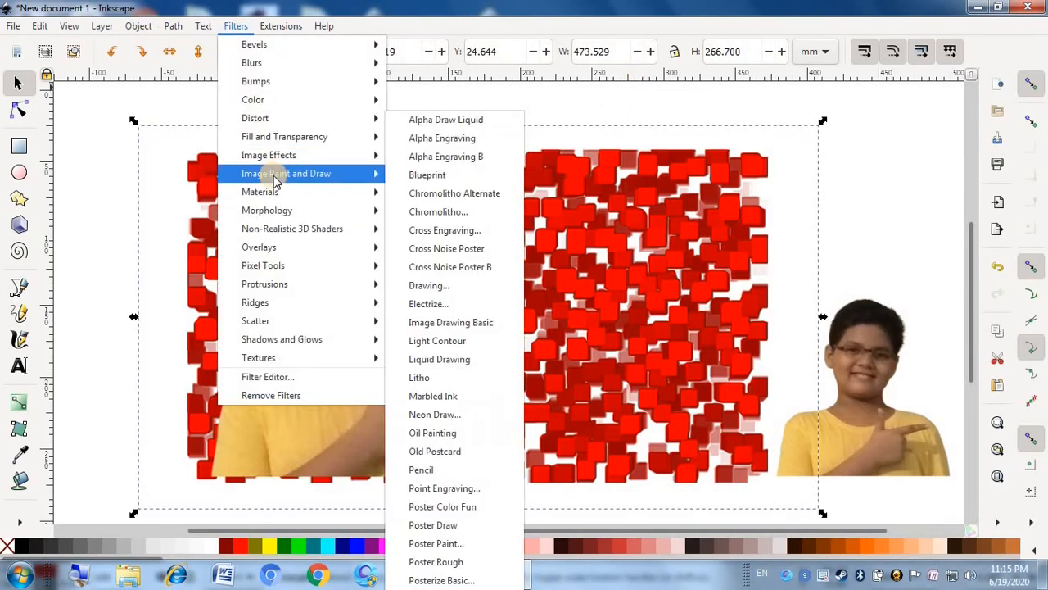
{"action": "mouse_move", "coordinate": [310, 106]}
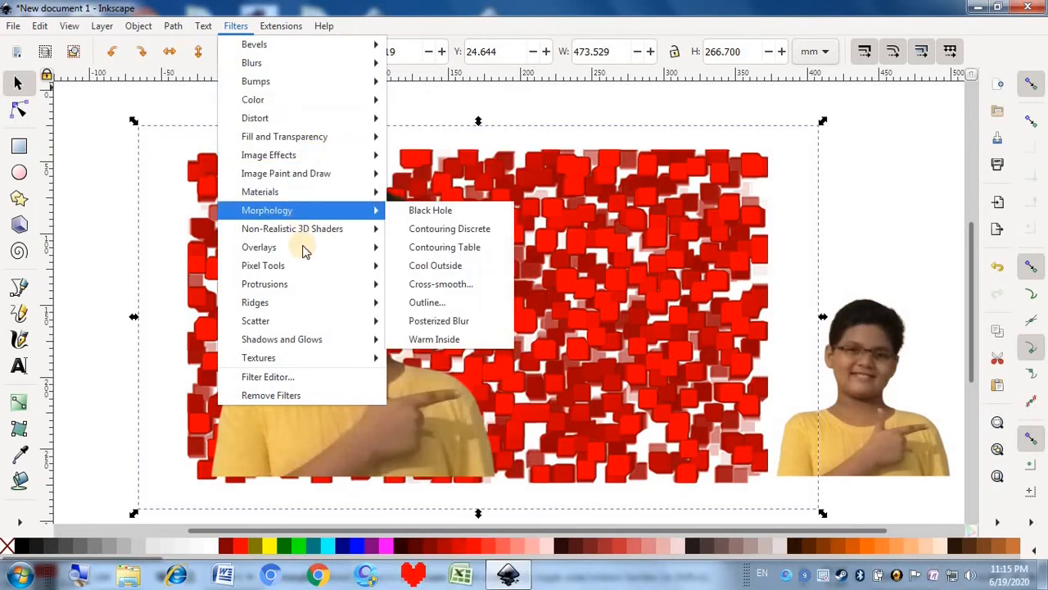
{"action": "mouse_move", "coordinate": [293, 321]}
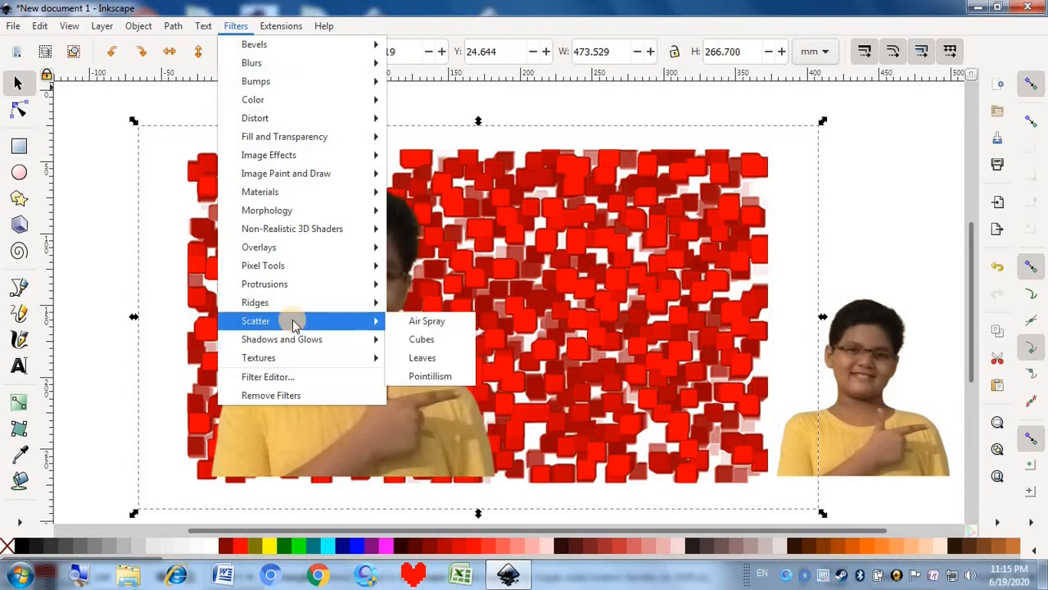
{"action": "left_click", "coordinate": [413, 344]}
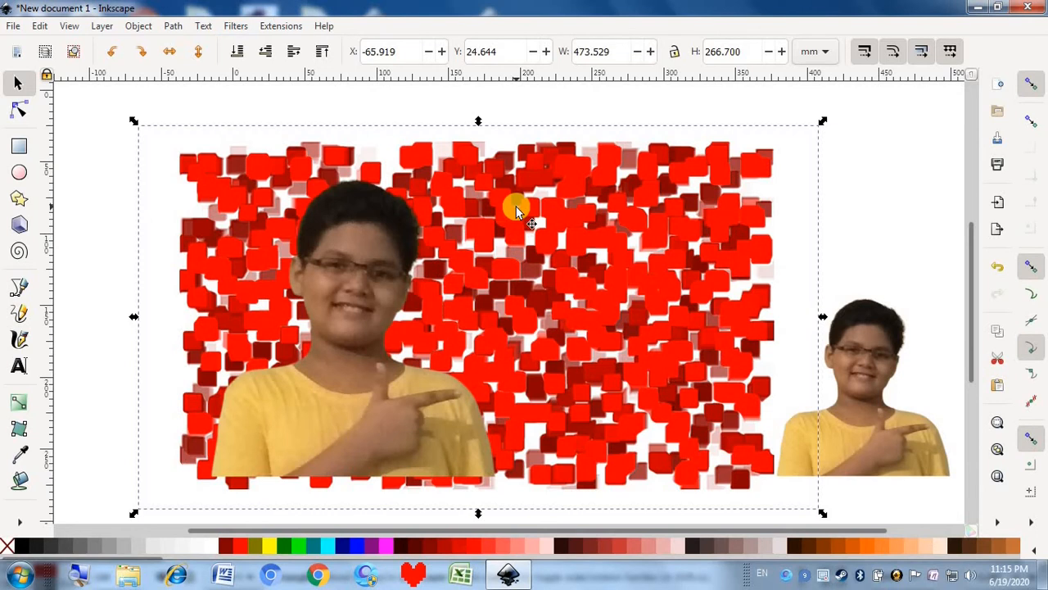
{"action": "key", "text": "ctrl+z"}
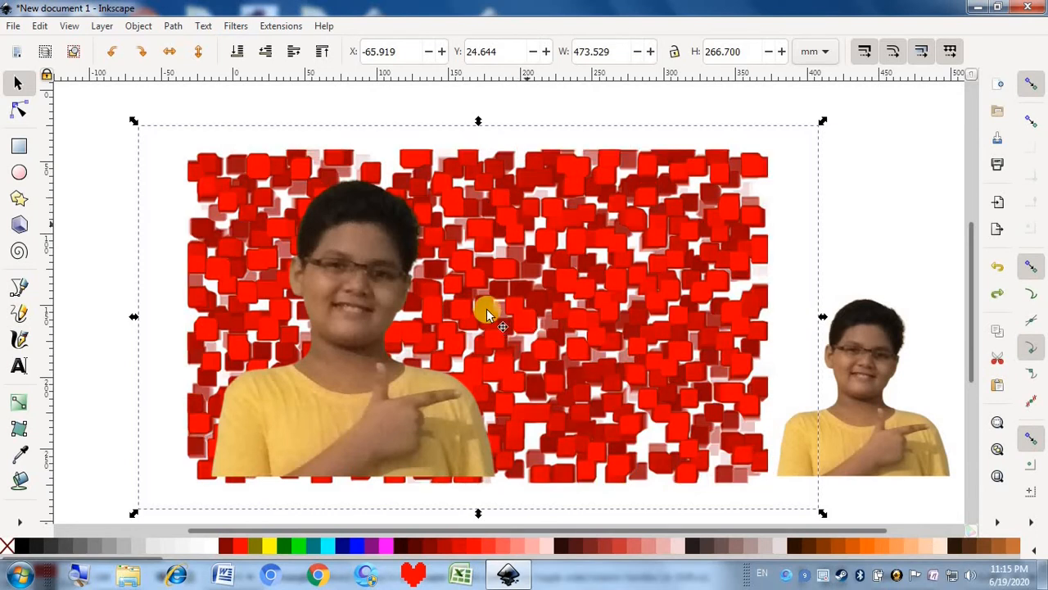
{"action": "left_click", "coordinate": [882, 248]}
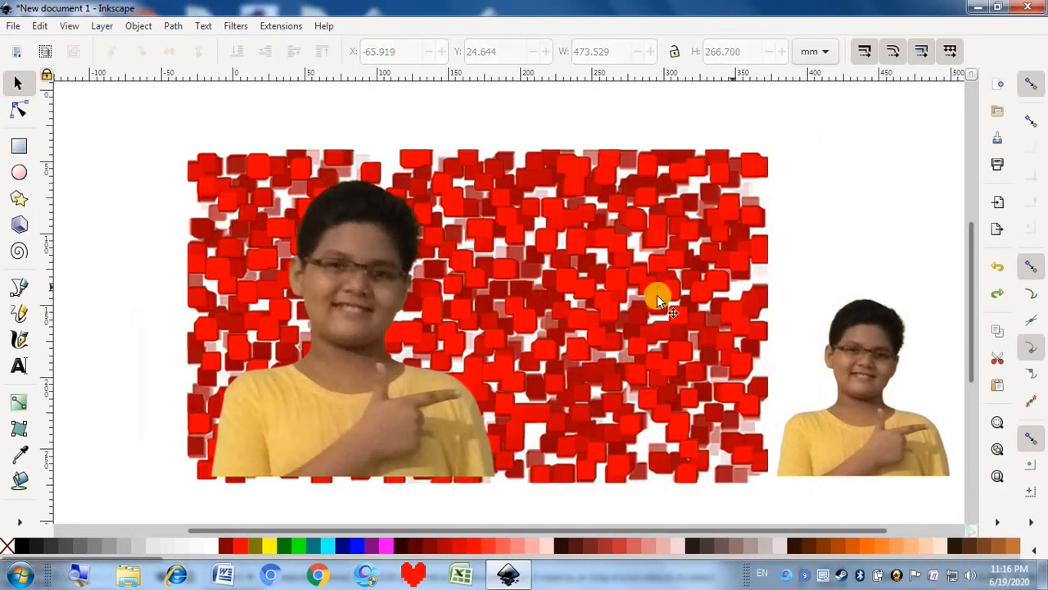
{"action": "left_click", "coordinate": [658, 302]}
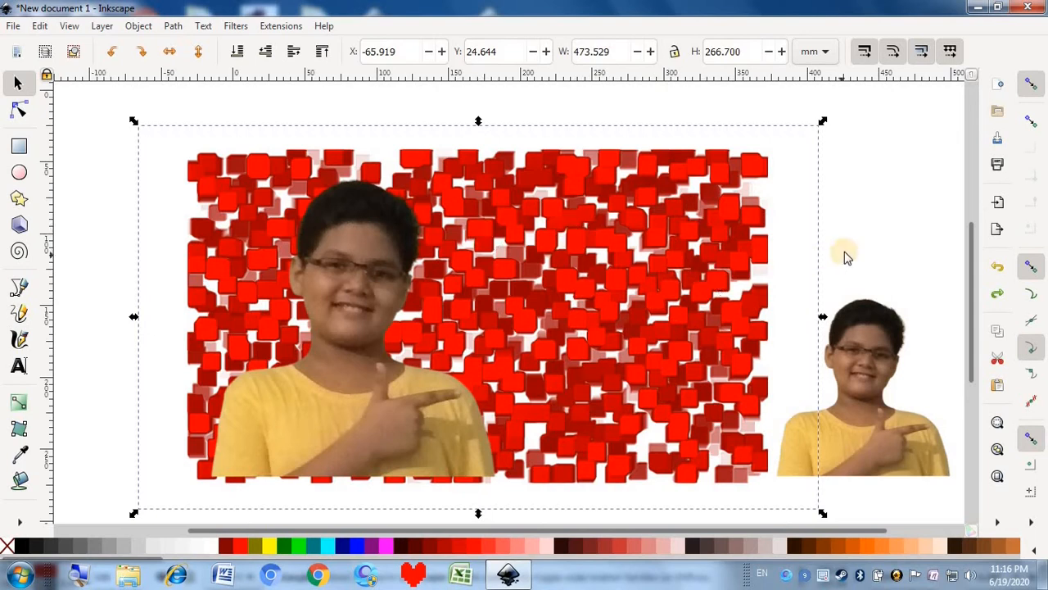
Step: Apply a content-only Blur filter to the red cube background, with horizontal blur 18.44 and vertical blur 66.17
{"action": "left_click", "coordinate": [233, 27]}
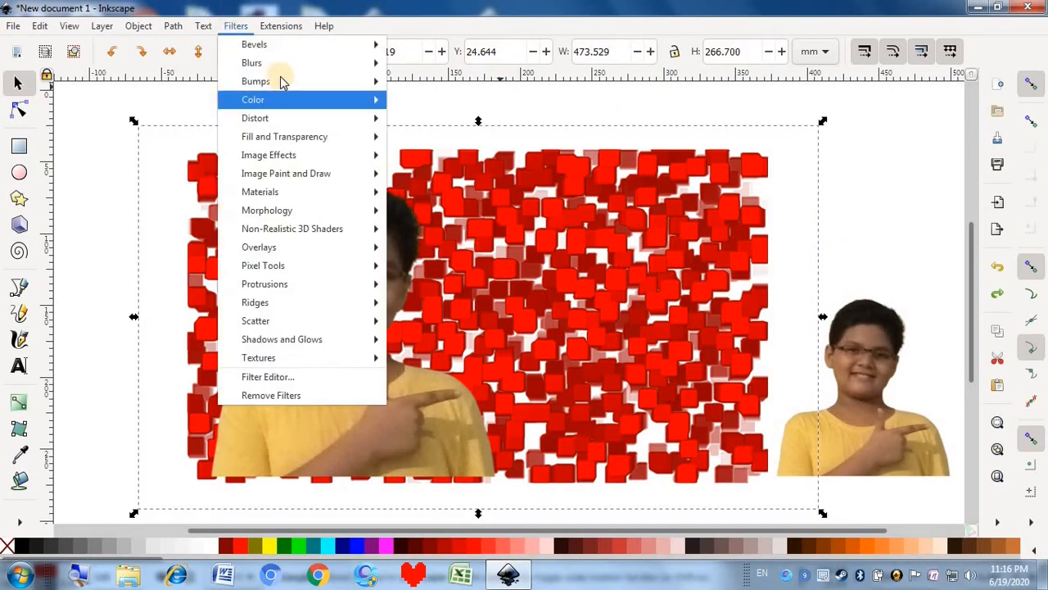
{"action": "mouse_move", "coordinate": [276, 62]}
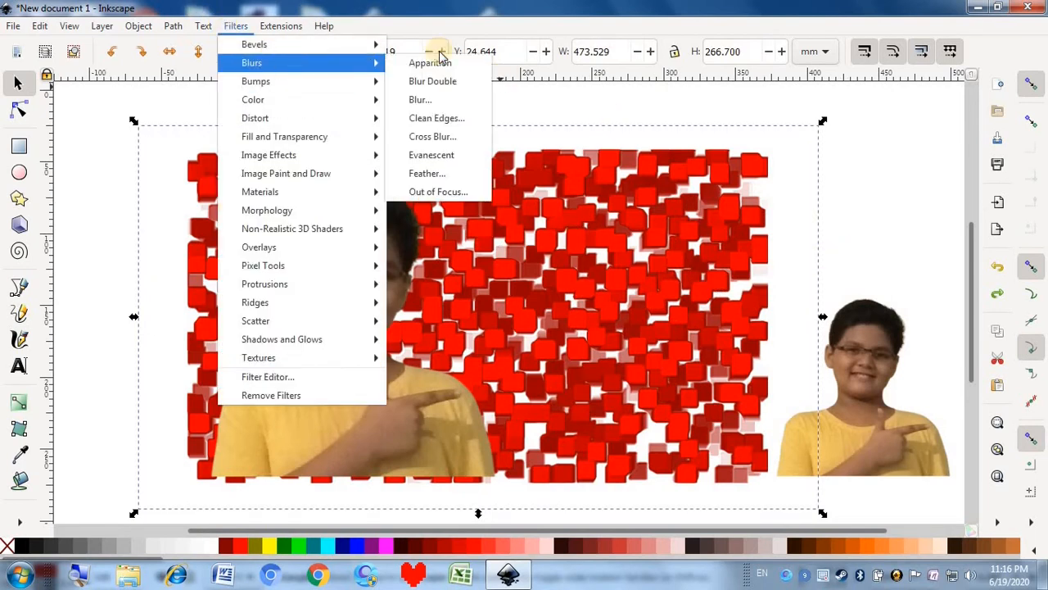
{"action": "left_click", "coordinate": [440, 99]}
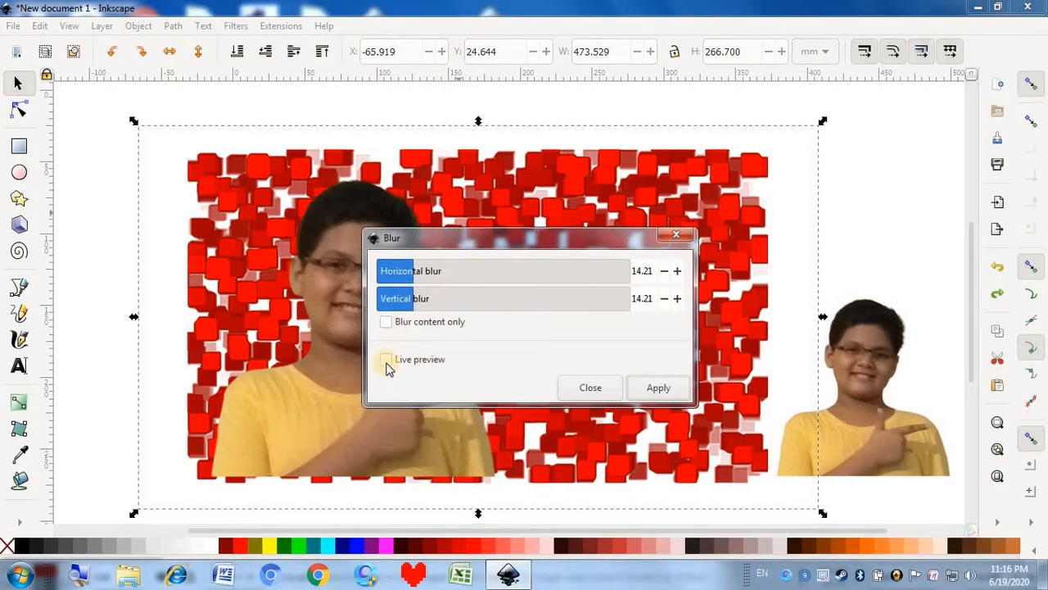
{"action": "left_click", "coordinate": [386, 362]}
{"action": "mouse_move", "coordinate": [428, 274]}
{"action": "left_mouse_down"}
{"action": "mouse_move", "coordinate": [381, 281]}
{"action": "mouse_move", "coordinate": [423, 279]}
{"action": "left_mouse_up"}
{"action": "left_click", "coordinate": [386, 321]}
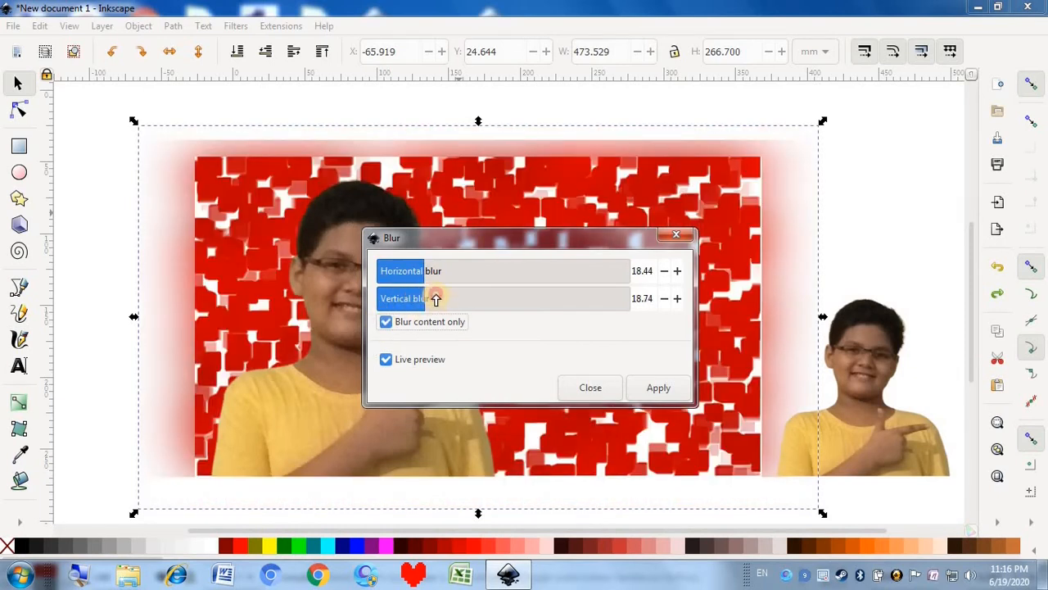
{"action": "left_click_drag", "start_coordinate": [457, 303], "coordinate": [545, 304]}
{"action": "left_click_drag", "start_coordinate": [469, 324], "coordinate": [476, 321]}
{"action": "left_click_drag", "start_coordinate": [528, 295], "coordinate": [546, 300]}
{"action": "left_click", "coordinate": [658, 380]}
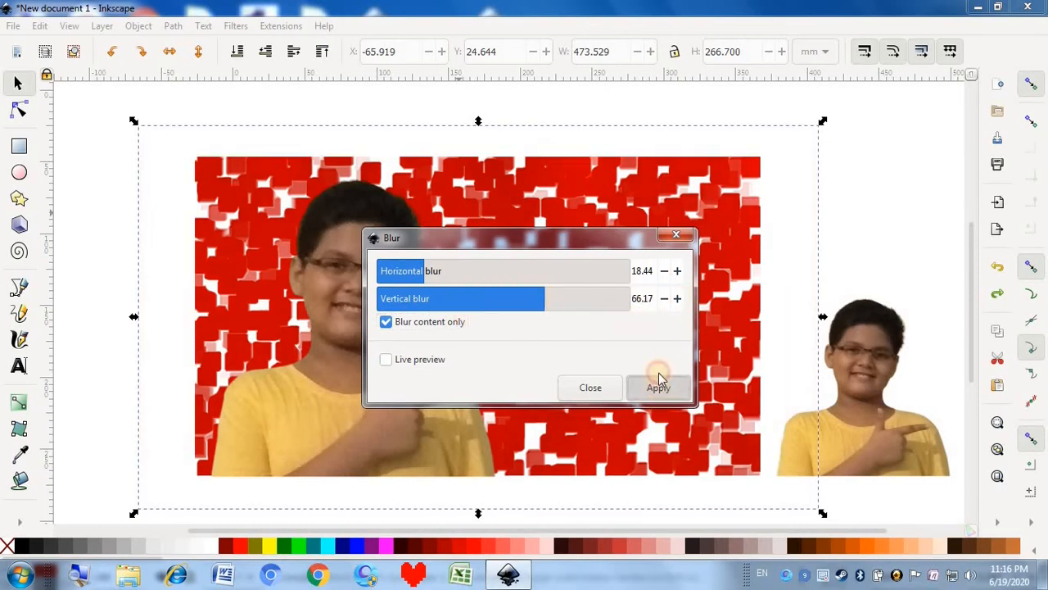
{"action": "left_click", "coordinate": [677, 235]}
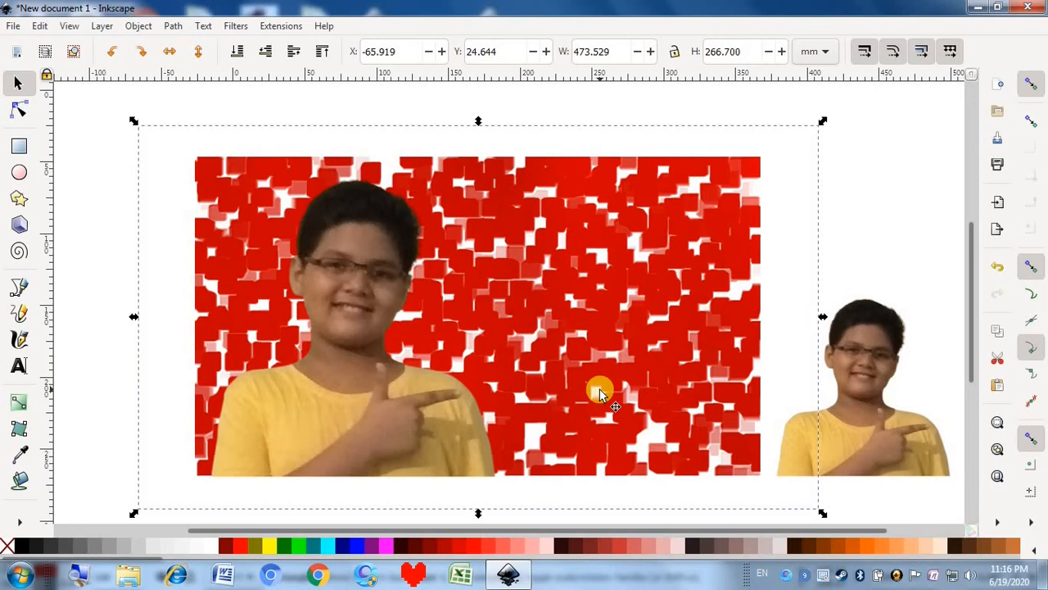
{"action": "left_click", "coordinate": [834, 210]}
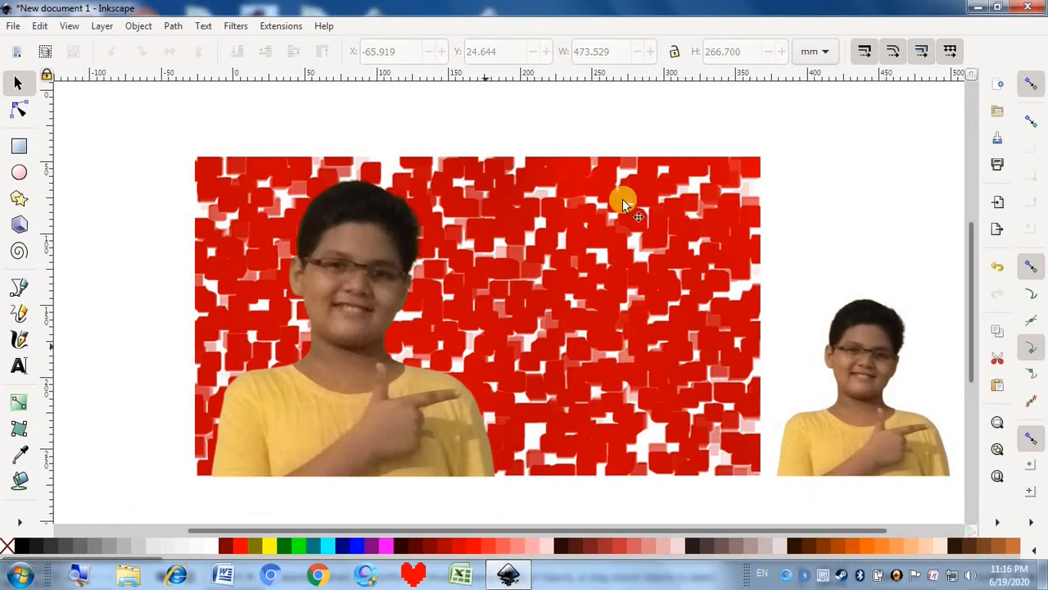
Step: Move the large photo toward the background's left edge, to about X -119, Y 33 mm
{"action": "left_click_drag", "start_coordinate": [371, 272], "coordinate": [355, 274]}
{"action": "left_click", "coordinate": [366, 107]}
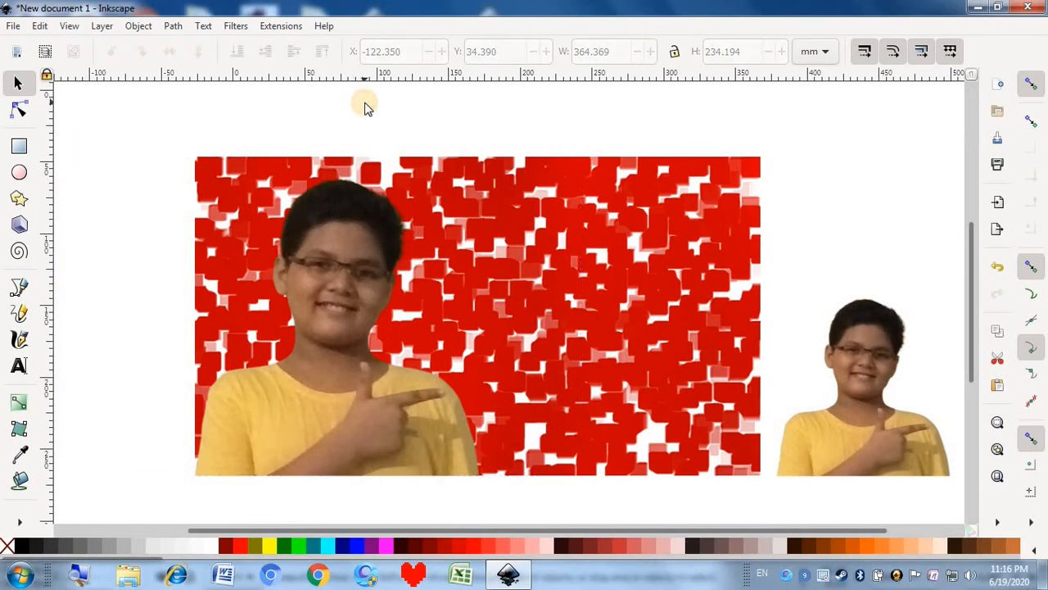
{"action": "left_click_drag", "start_coordinate": [337, 201], "coordinate": [343, 201]}
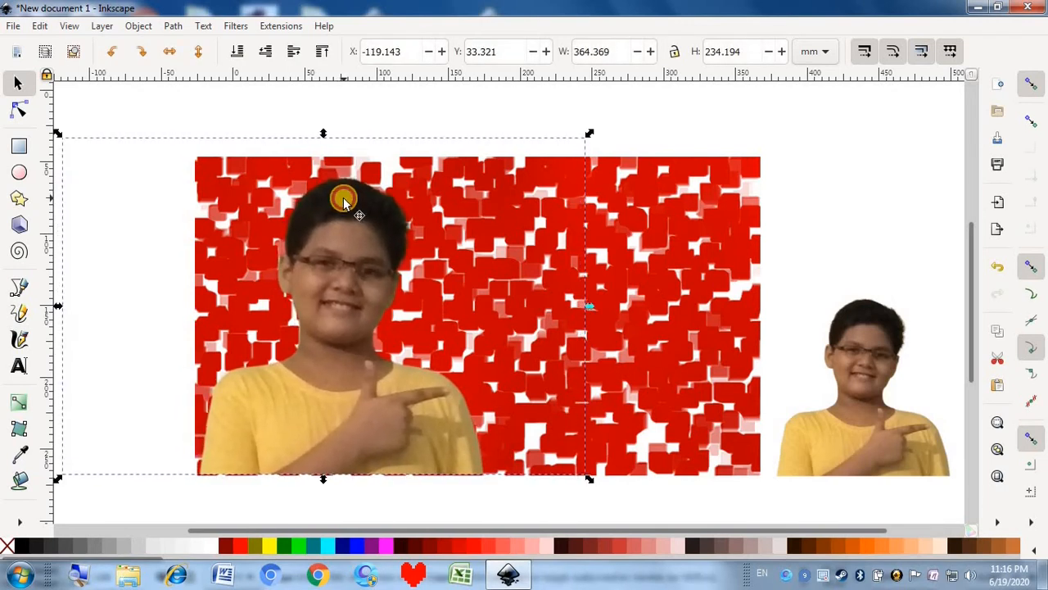
{"action": "left_click", "coordinate": [349, 125]}
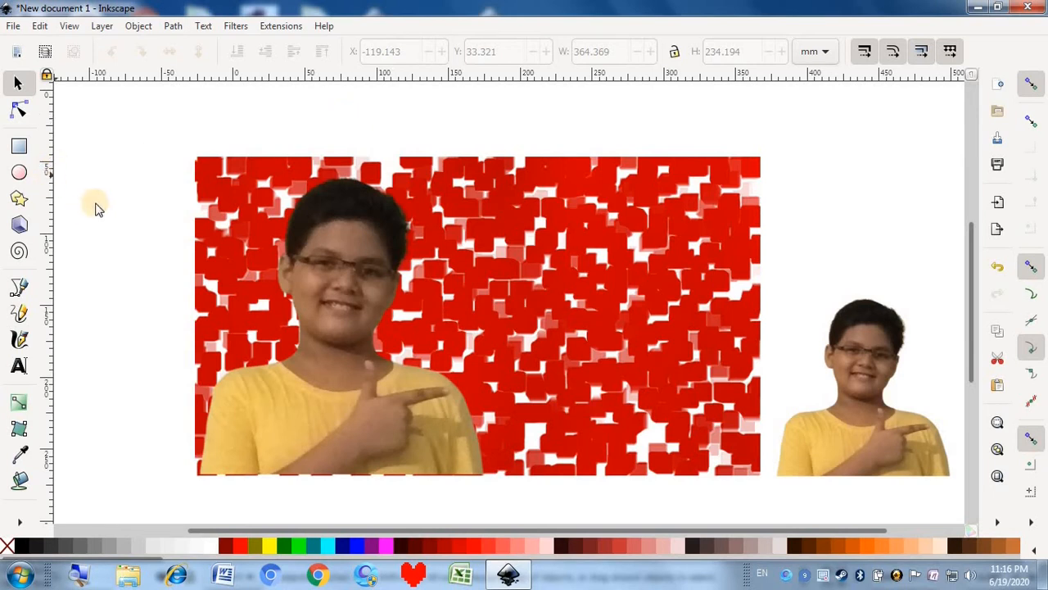
Step: Add the text "HOW TO CREATE" on the red background beside the large photo's head
{"action": "left_click", "coordinate": [19, 366]}
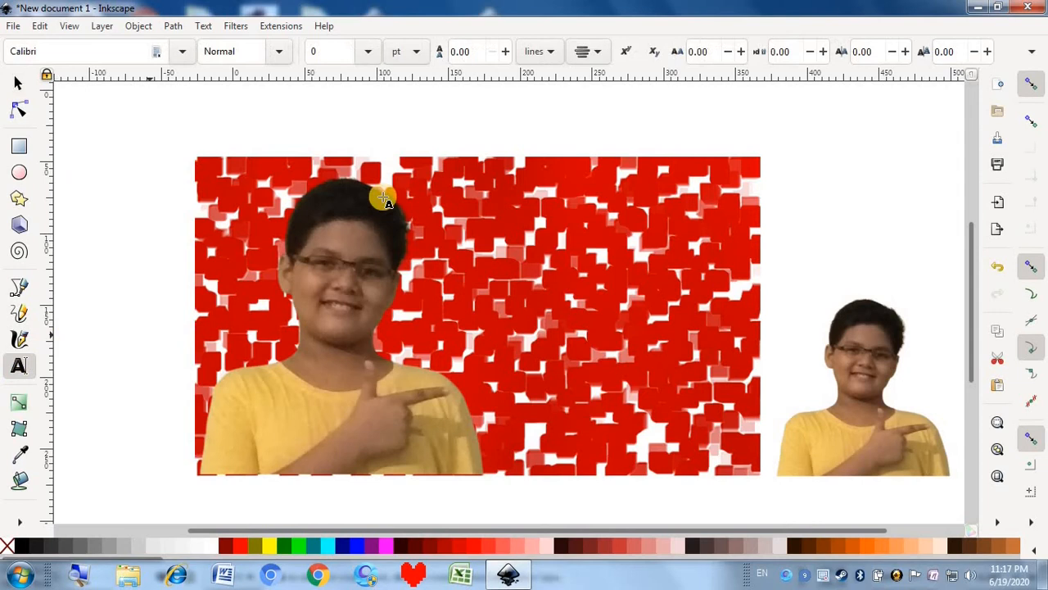
{"action": "left_click", "coordinate": [587, 208]}
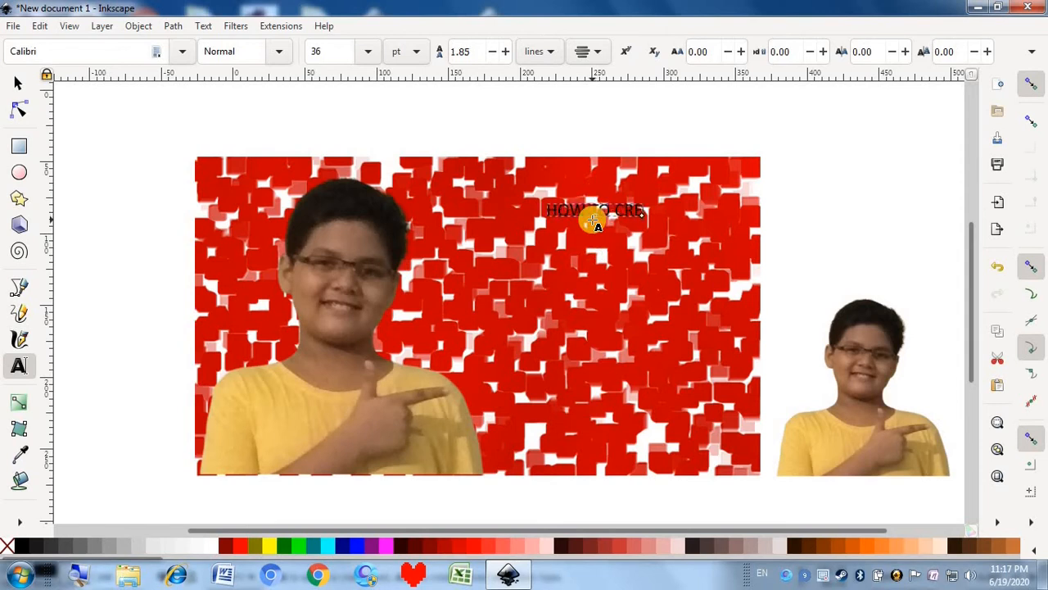
{"action": "type", "text": "ATE"}
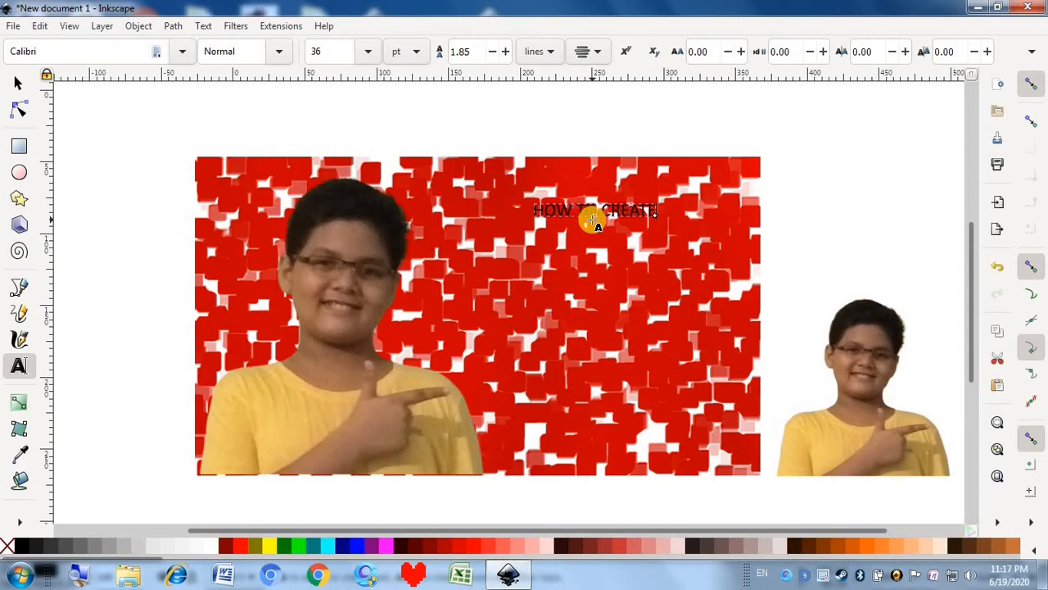
Step: Enlarge the "HOW TO CREATE" text to about 208 by 36 mm and place it at about X 138, Y 66 mm
{"action": "key", "text": "F1"}
{"action": "left_click_drag", "start_coordinate": [594, 220], "coordinate": [603, 284]}
{"action": "left_click_drag", "start_coordinate": [525, 246], "coordinate": [418, 243]}
{"action": "left_click_drag", "start_coordinate": [661, 238], "coordinate": [735, 240]}
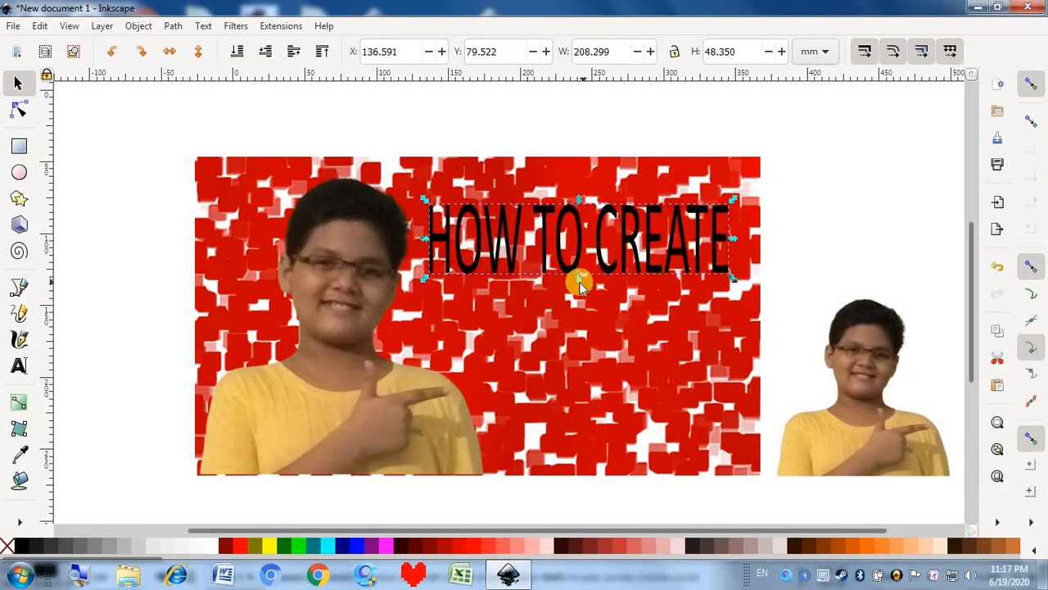
{"action": "left_click_drag", "start_coordinate": [578, 281], "coordinate": [594, 213]}
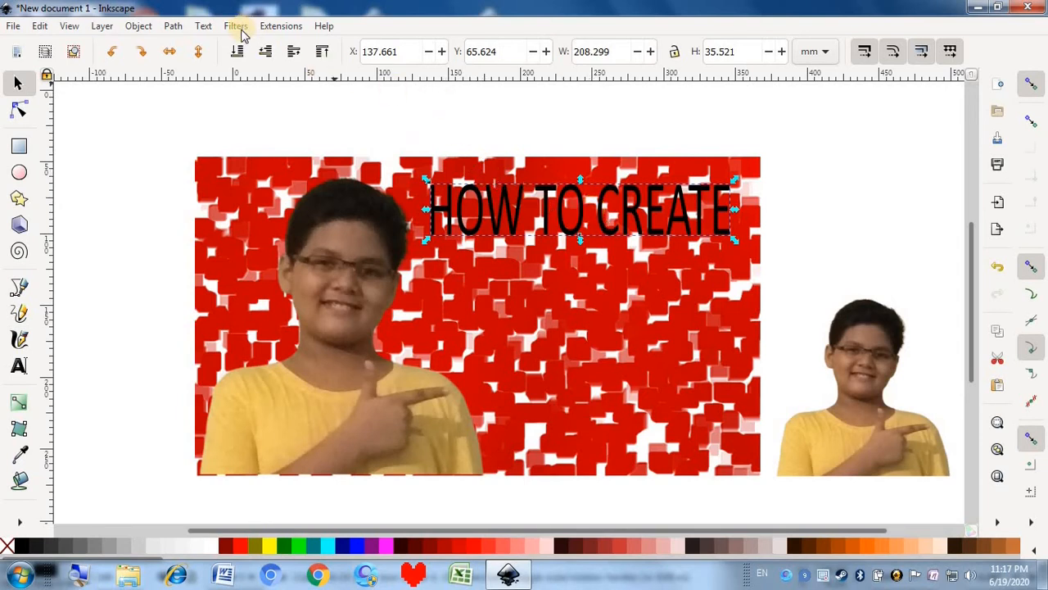
Step: Change the "HOW TO CREATE" text's font to Algerian and reposition it at about X 125, Y 66 mm
{"action": "left_click", "coordinate": [202, 27]}
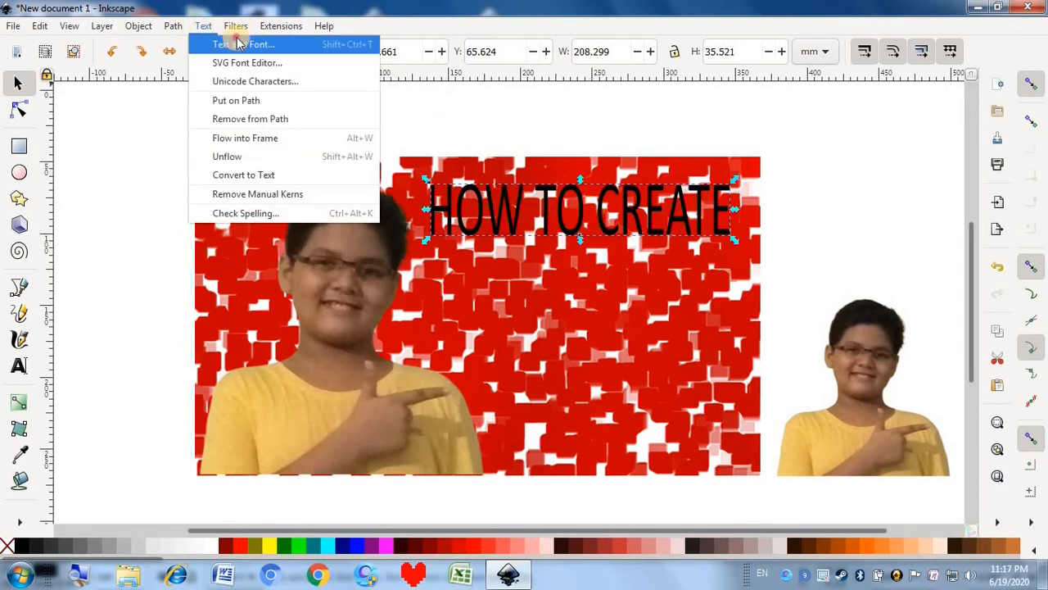
{"action": "left_click", "coordinate": [235, 42]}
{"action": "left_click", "coordinate": [722, 185]}
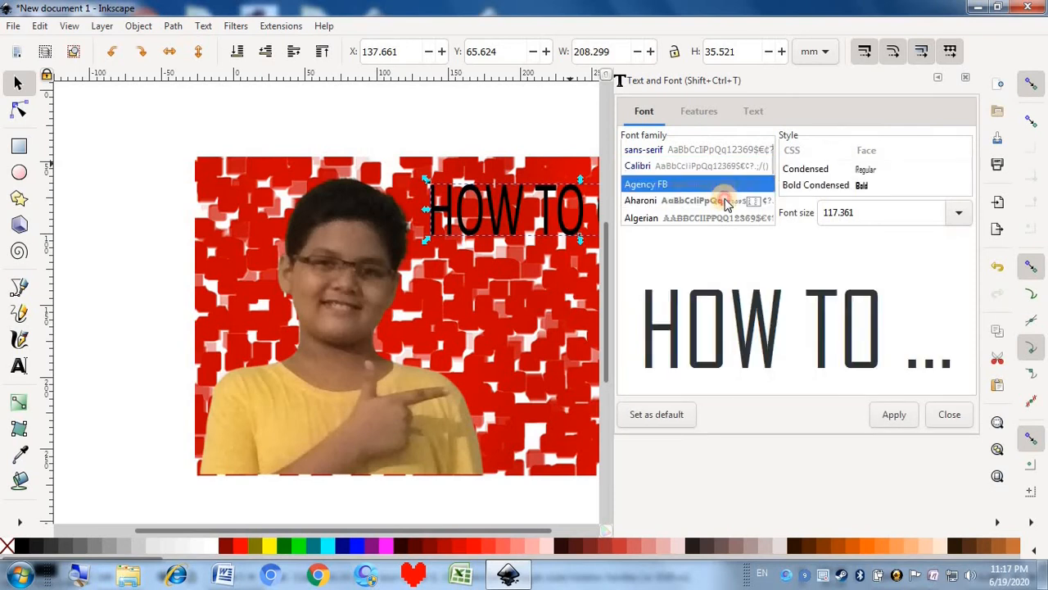
{"action": "left_click", "coordinate": [726, 202]}
{"action": "left_click", "coordinate": [727, 217]}
{"action": "left_click", "coordinate": [722, 204]}
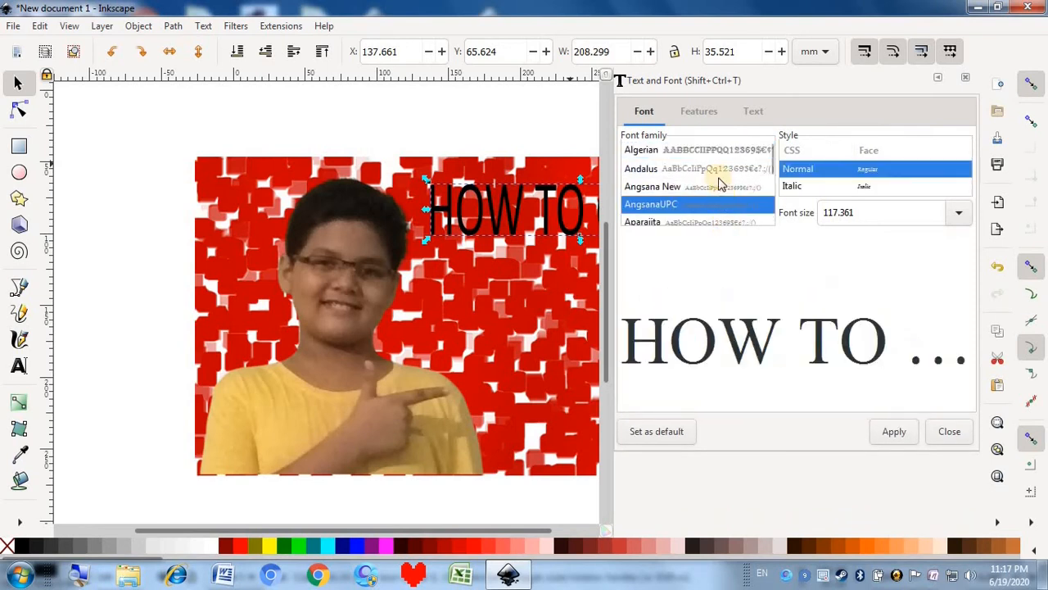
{"action": "left_click", "coordinate": [715, 152]}
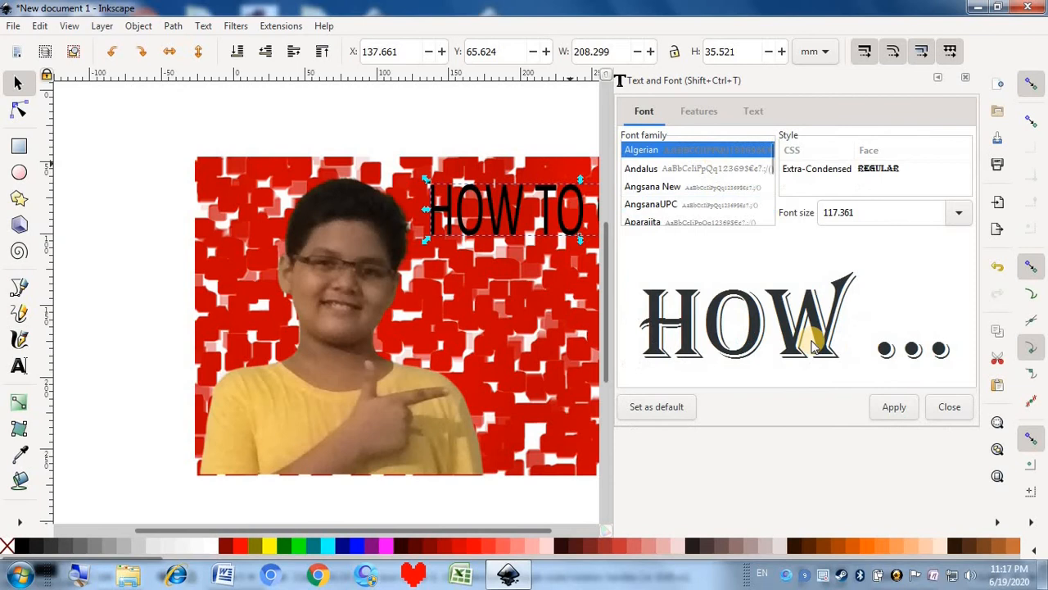
{"action": "left_click", "coordinate": [893, 407]}
{"action": "left_click", "coordinate": [967, 80]}
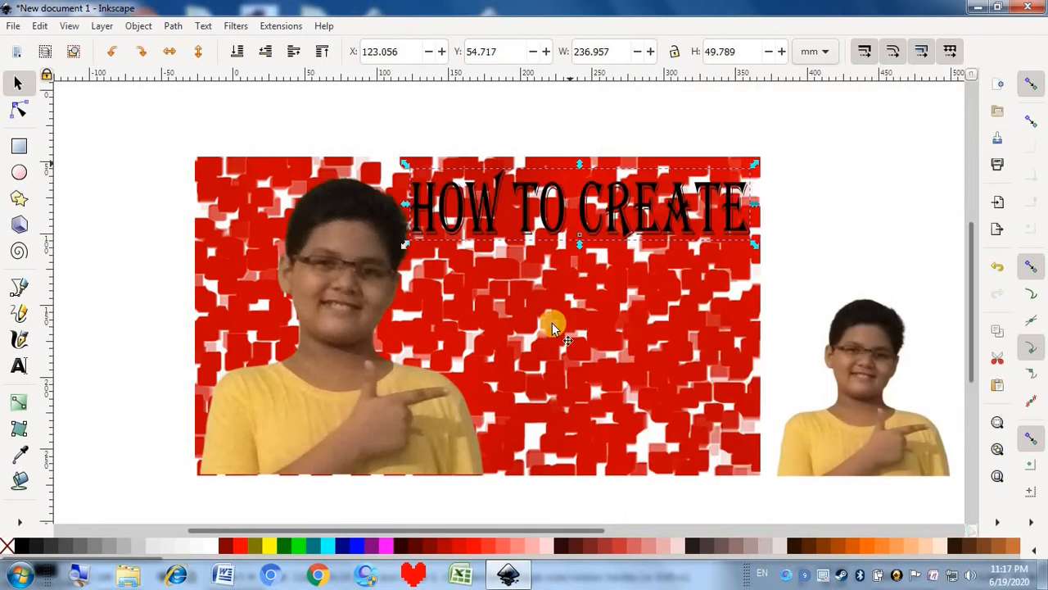
{"action": "left_click_drag", "start_coordinate": [616, 221], "coordinate": [627, 221]}
{"action": "left_click", "coordinate": [578, 115]}
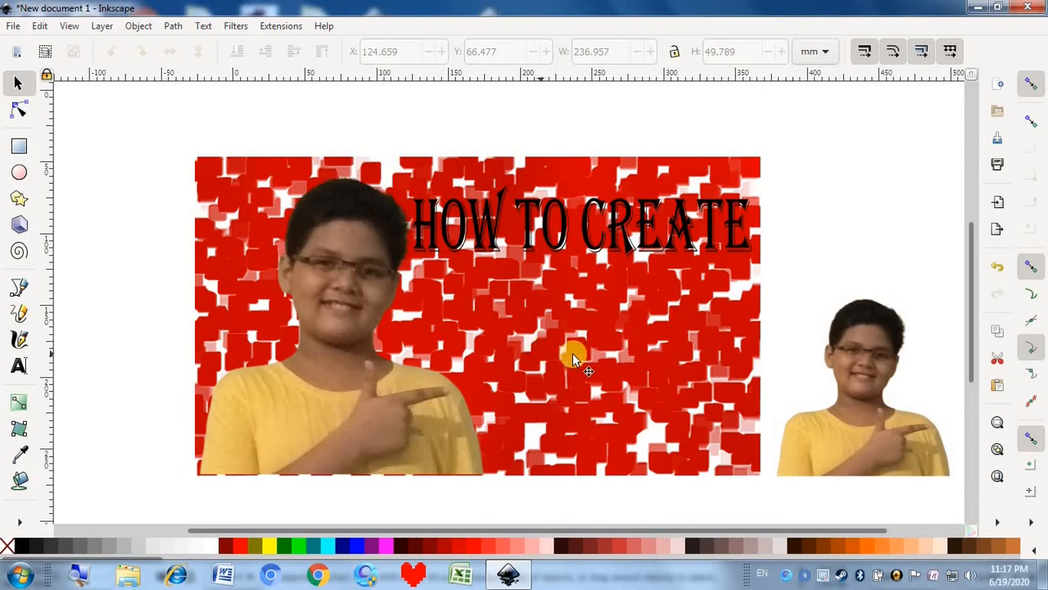
Step: Add the text "A" below the heading and enlarge it to about 49 by 37 mm
{"action": "left_click", "coordinate": [19, 366]}
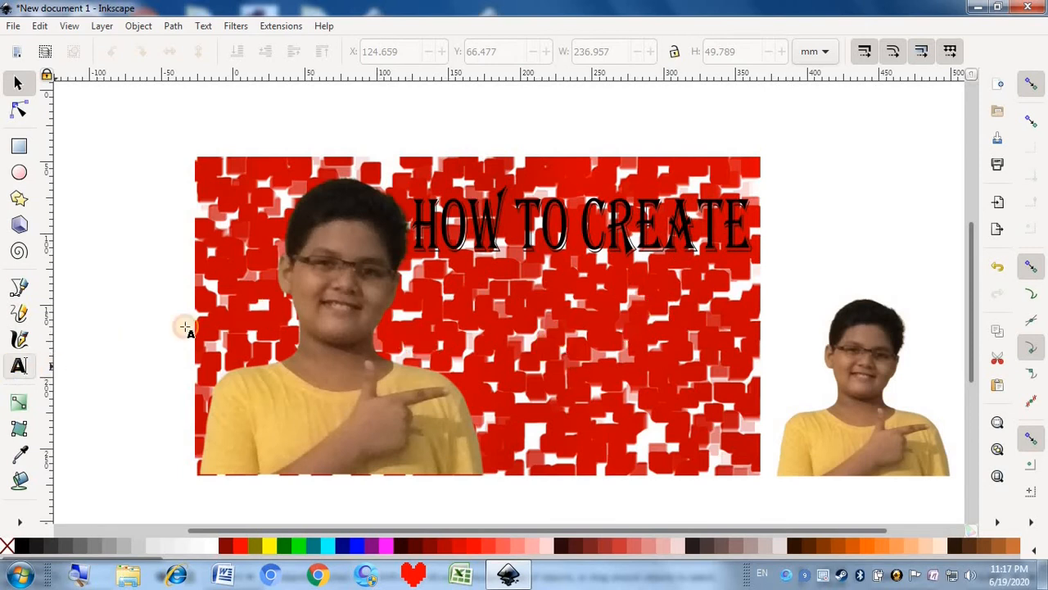
{"action": "left_click", "coordinate": [585, 294]}
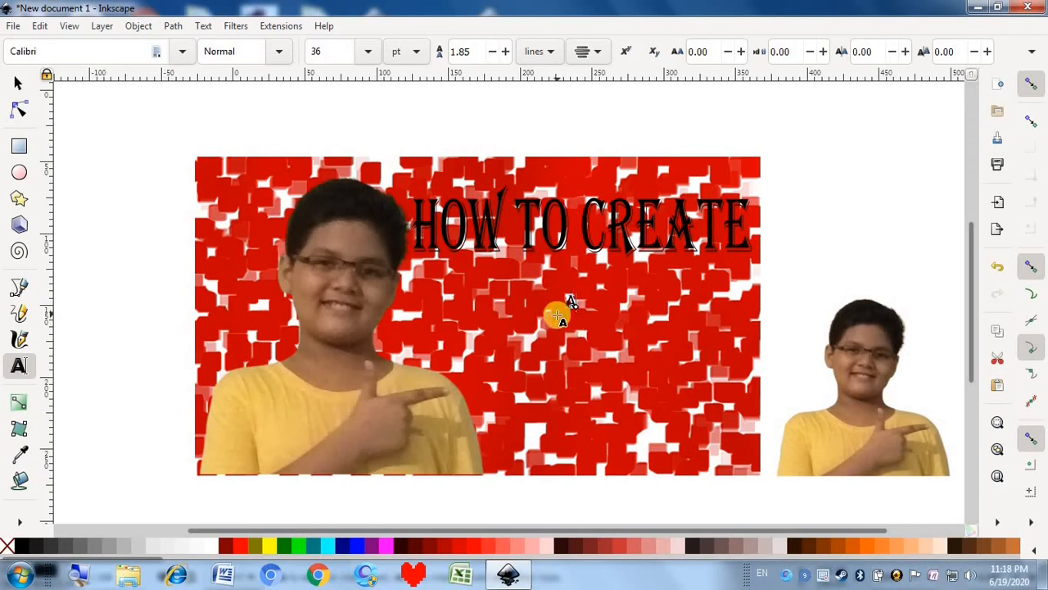
{"action": "key", "text": "F1"}
{"action": "left_click_drag", "start_coordinate": [571, 320], "coordinate": [641, 322]}
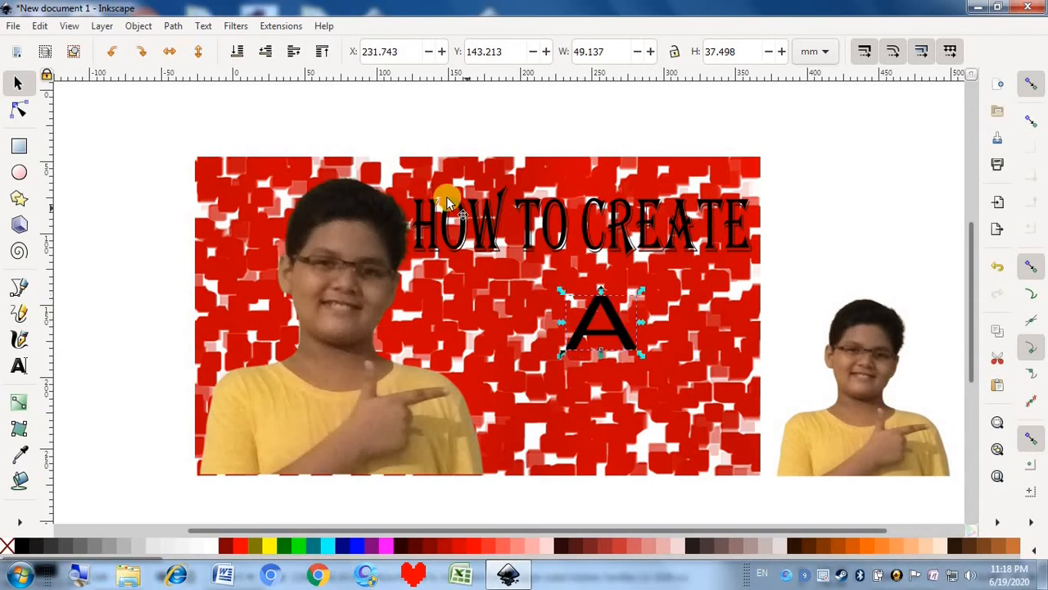
Step: Open the font settings for the "A" text and preview families such as Brush Script MT, Calibri, Corbel and Cordia New
{"action": "left_click", "coordinate": [204, 27]}
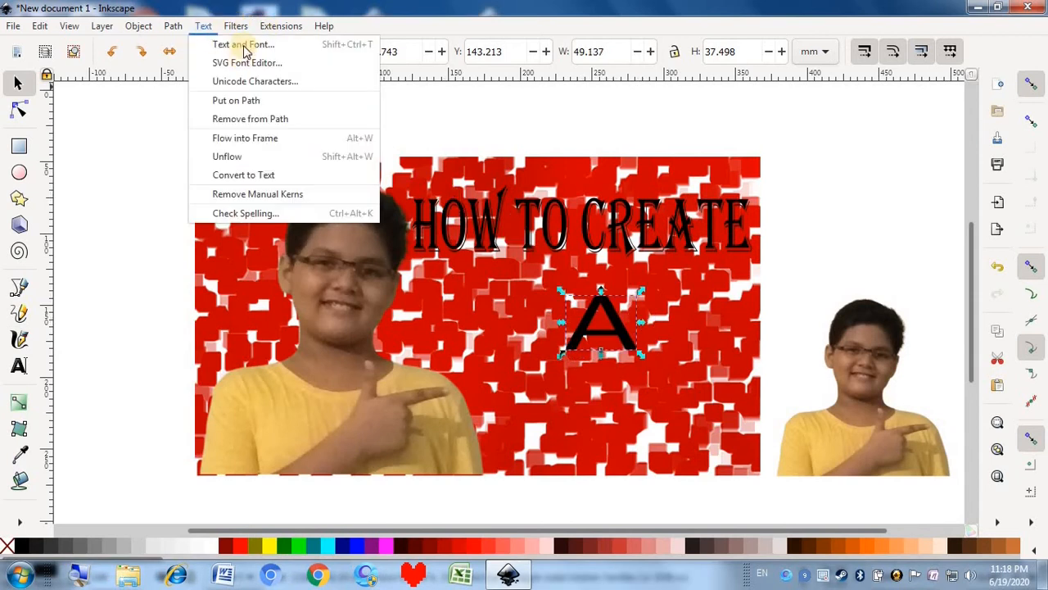
{"action": "left_click", "coordinate": [237, 42]}
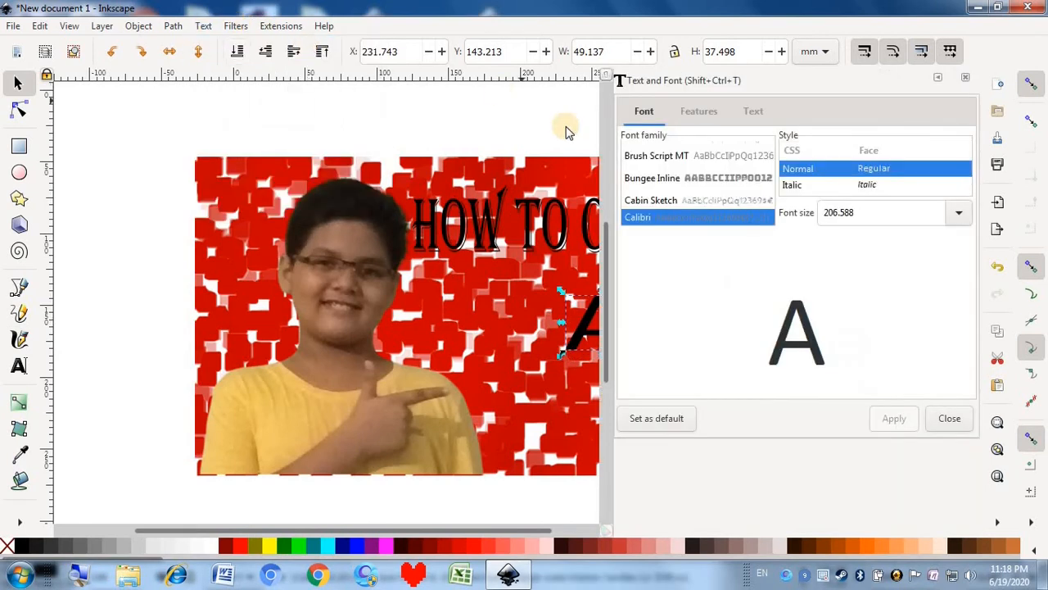
{"action": "left_click", "coordinate": [732, 180]}
{"action": "left_click", "coordinate": [732, 199]}
{"action": "left_click", "coordinate": [726, 156]}
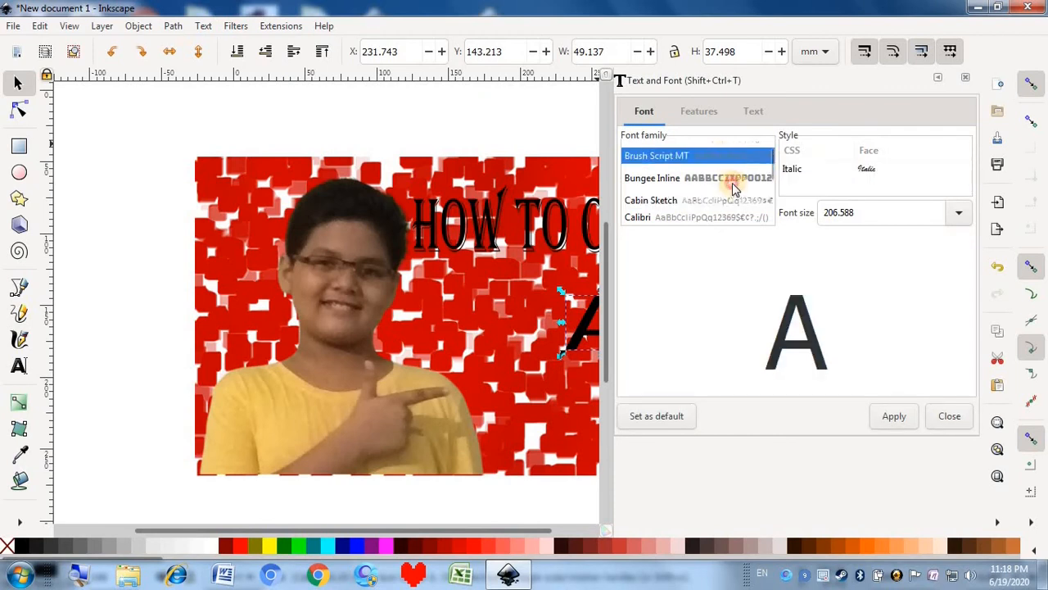
{"action": "left_click", "coordinate": [734, 184]}
{"action": "left_click", "coordinate": [740, 204]}
{"action": "left_click", "coordinate": [751, 217]}
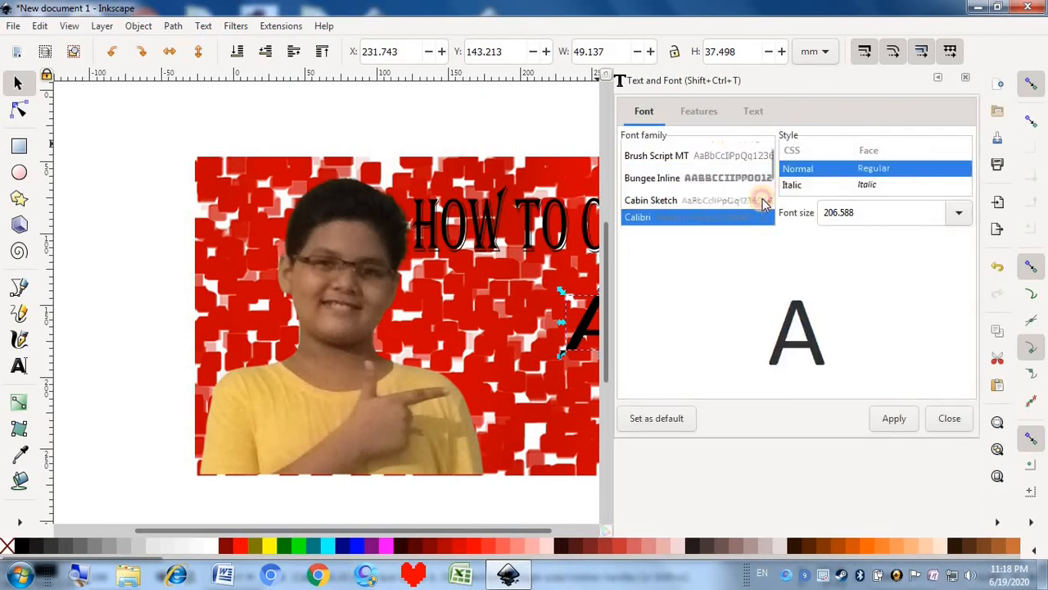
{"action": "scroll", "coordinate": [774, 180], "scroll_direction": "down", "scroll_amount": 2}
{"action": "left_click_drag", "start_coordinate": [773, 176], "coordinate": [767, 179]}
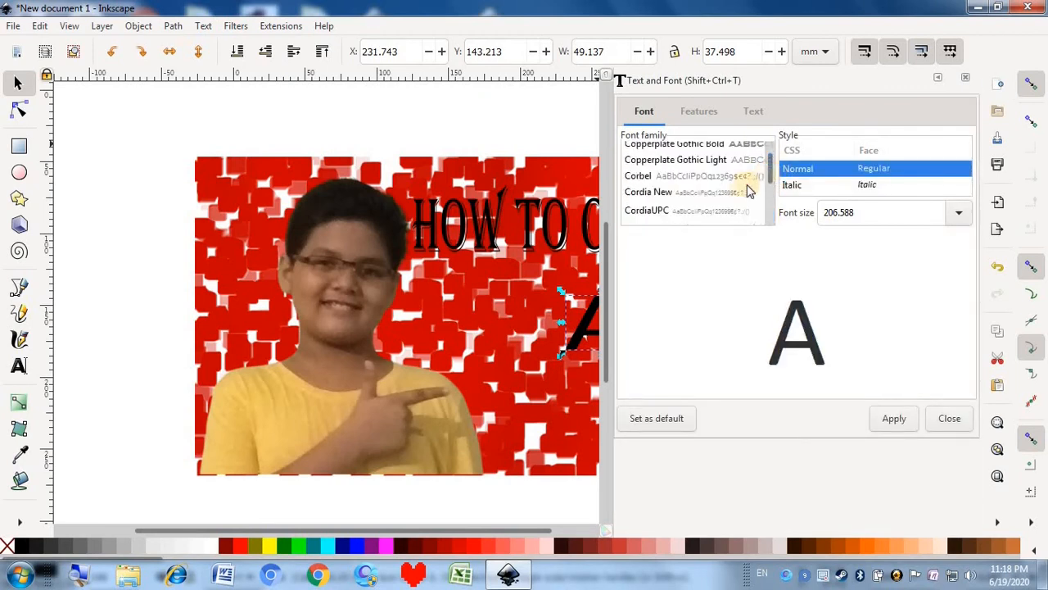
{"action": "left_click", "coordinate": [746, 190]}
{"action": "left_click", "coordinate": [723, 162]}
{"action": "left_click", "coordinate": [722, 210]}
{"action": "left_click", "coordinate": [720, 176]}
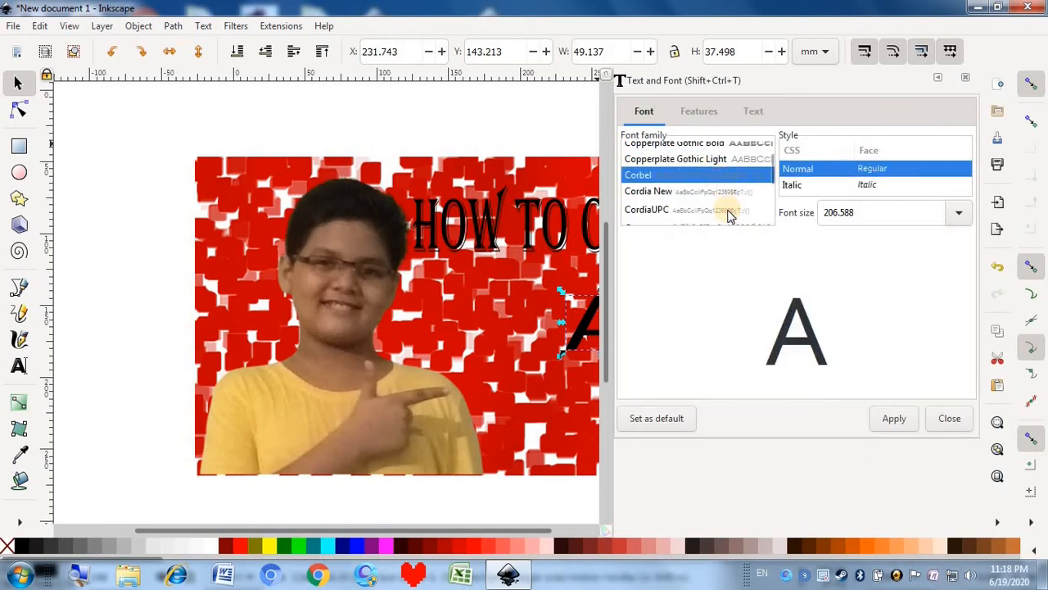
{"action": "left_click", "coordinate": [729, 212]}
{"action": "left_click", "coordinate": [727, 193]}
Step: Preview further font families for the "A", including Franklin Gothic Heavy, French Script MT and Garamond
{"action": "scroll", "coordinate": [721, 193], "scroll_direction": "down", "scroll_amount": 8}
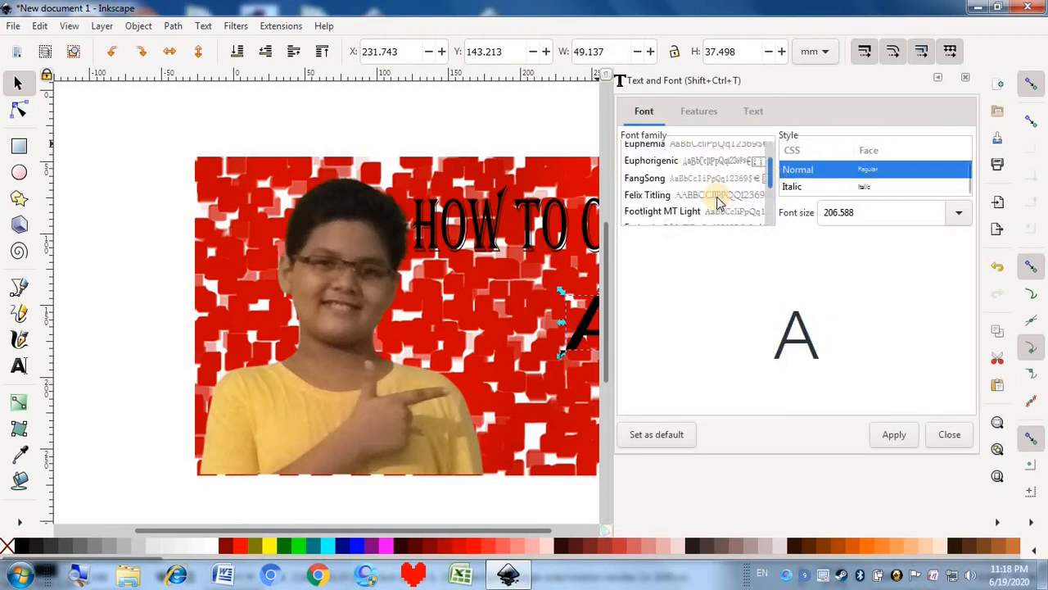
{"action": "left_click", "coordinate": [702, 177]}
{"action": "left_click", "coordinate": [711, 146]}
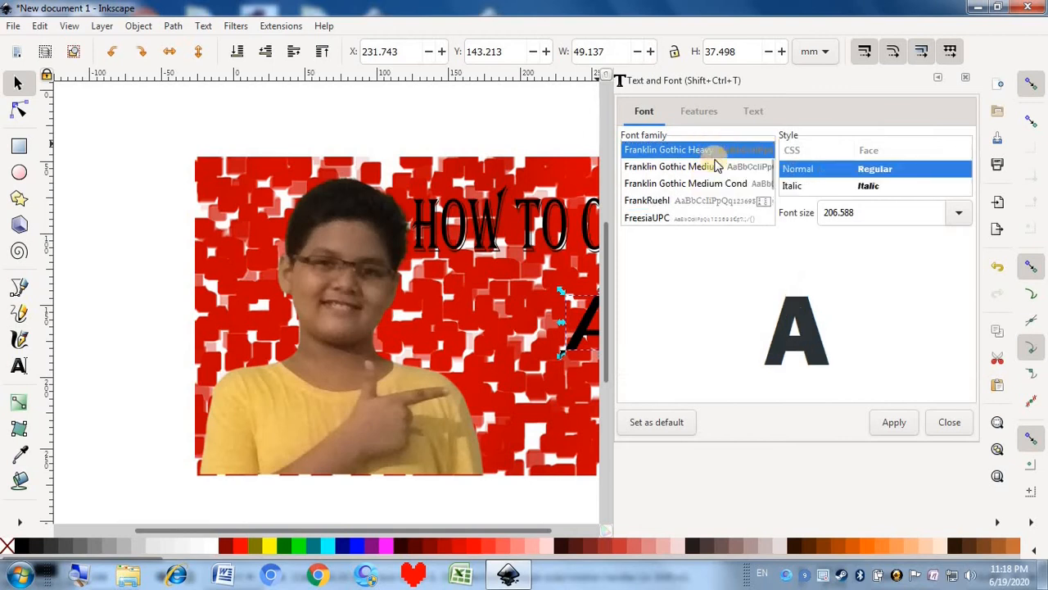
{"action": "left_click", "coordinate": [725, 195]}
{"action": "left_click", "coordinate": [742, 213]}
{"action": "scroll", "coordinate": [753, 205], "scroll_direction": "down", "scroll_amount": 1}
{"action": "left_click", "coordinate": [743, 184]}
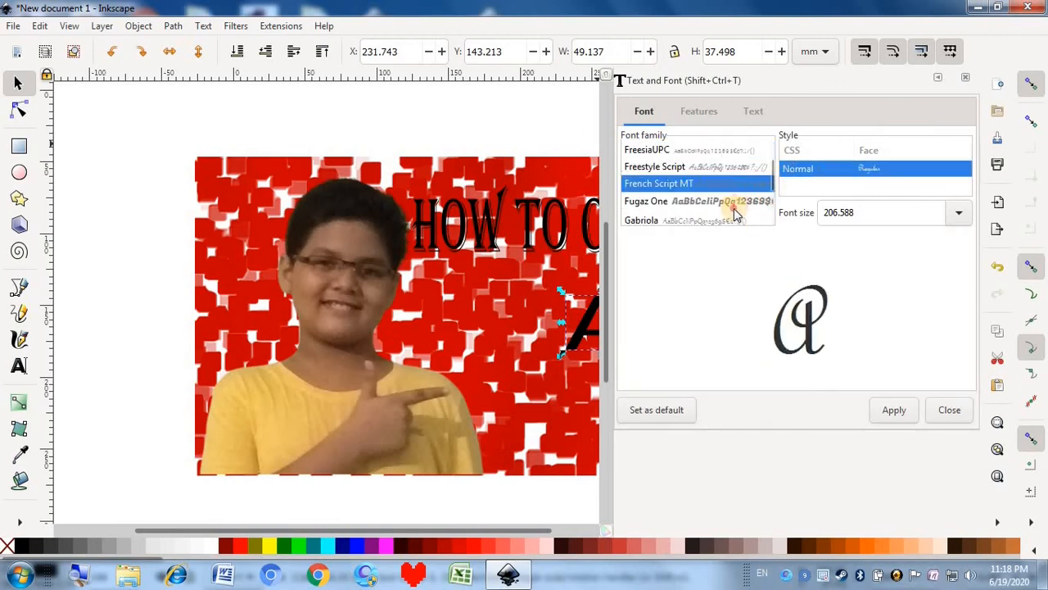
{"action": "left_click", "coordinate": [733, 201]}
{"action": "left_click", "coordinate": [733, 183]}
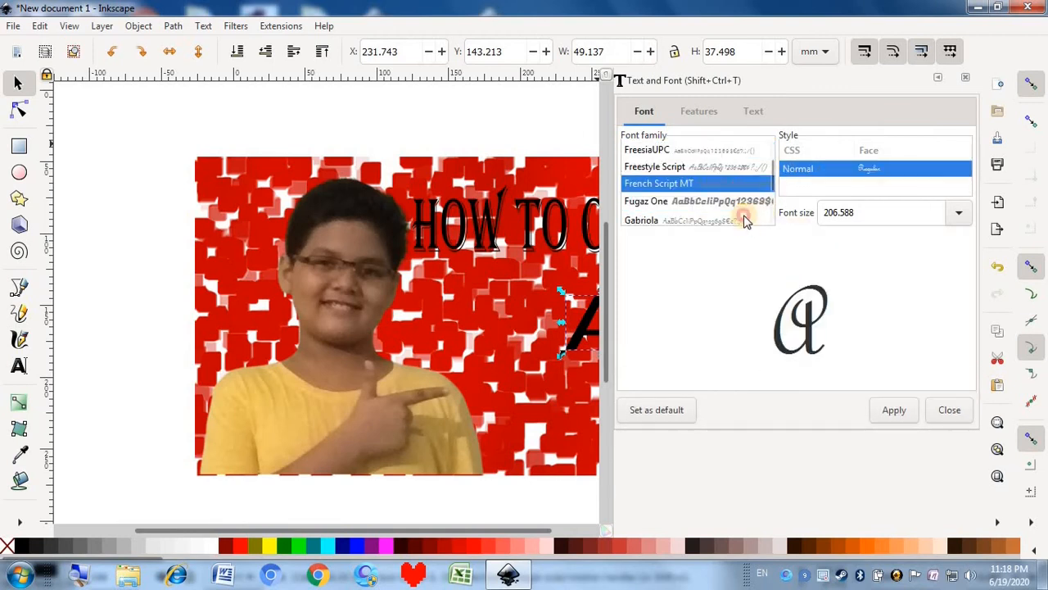
{"action": "left_click", "coordinate": [745, 221]}
{"action": "scroll", "coordinate": [744, 210], "scroll_direction": "down", "scroll_amount": 1}
{"action": "left_click", "coordinate": [744, 211]}
{"action": "left_click", "coordinate": [726, 188]}
{"action": "left_click", "coordinate": [735, 169]}
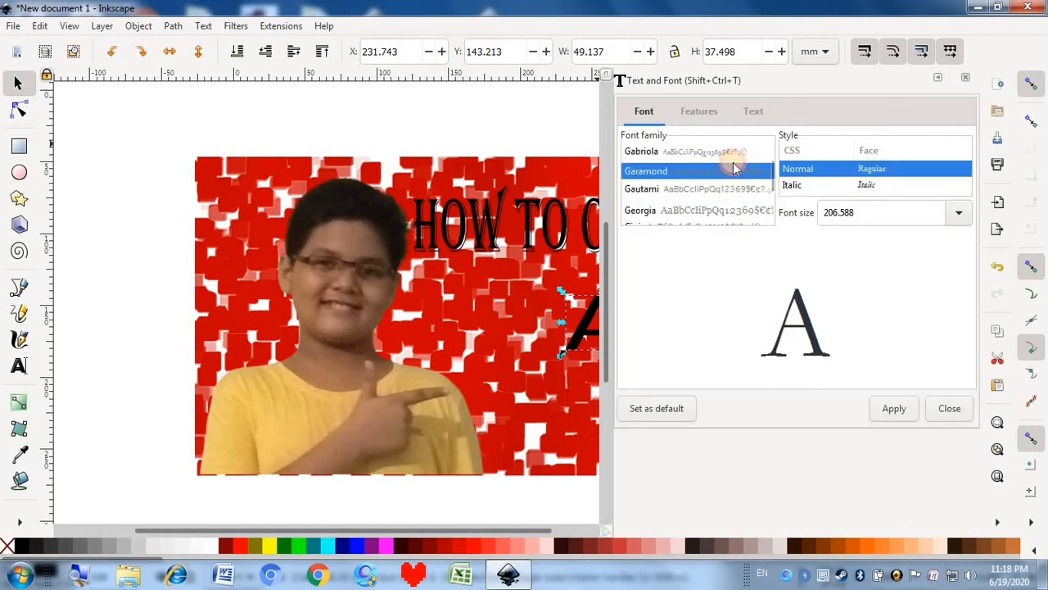
Step: Return to the start of the font list and preview Agency FB, Aharoni, Bernard MT Condensed, Blackadder ITC and Comic Sans MS for the "A"
{"action": "left_click_drag", "start_coordinate": [775, 181], "coordinate": [761, 108]}
{"action": "left_click", "coordinate": [735, 190]}
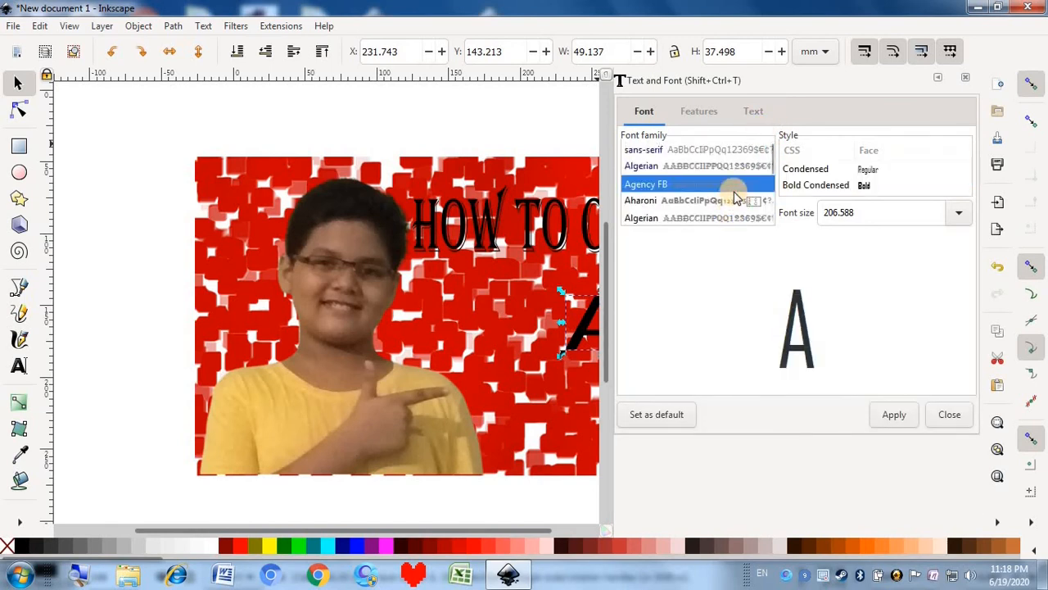
{"action": "left_click", "coordinate": [734, 216]}
{"action": "left_click", "coordinate": [733, 201]}
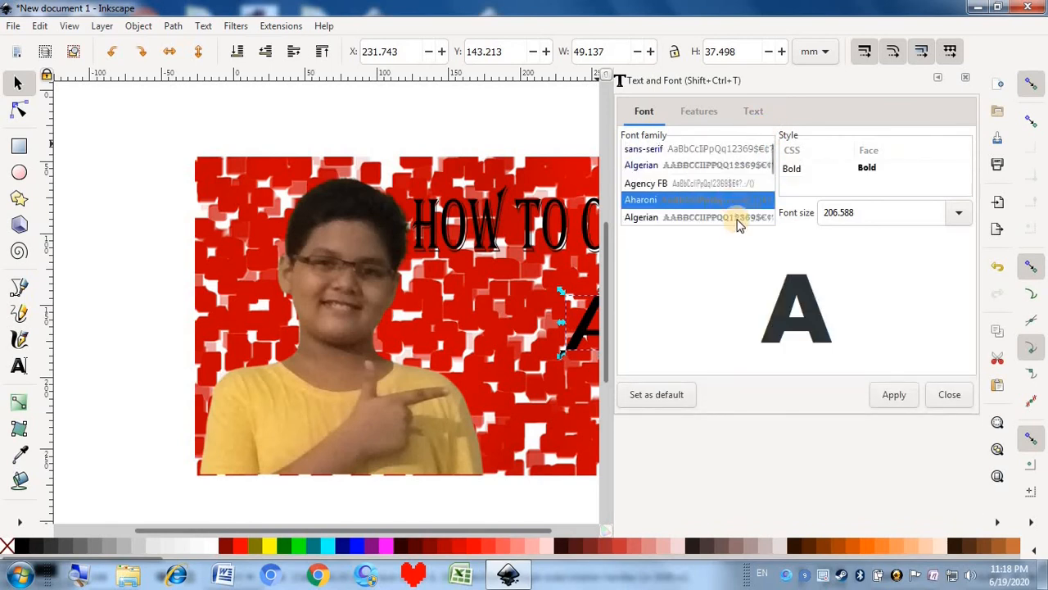
{"action": "scroll", "coordinate": [749, 172], "scroll_direction": "down", "scroll_amount": 3}
{"action": "left_click", "coordinate": [745, 161]}
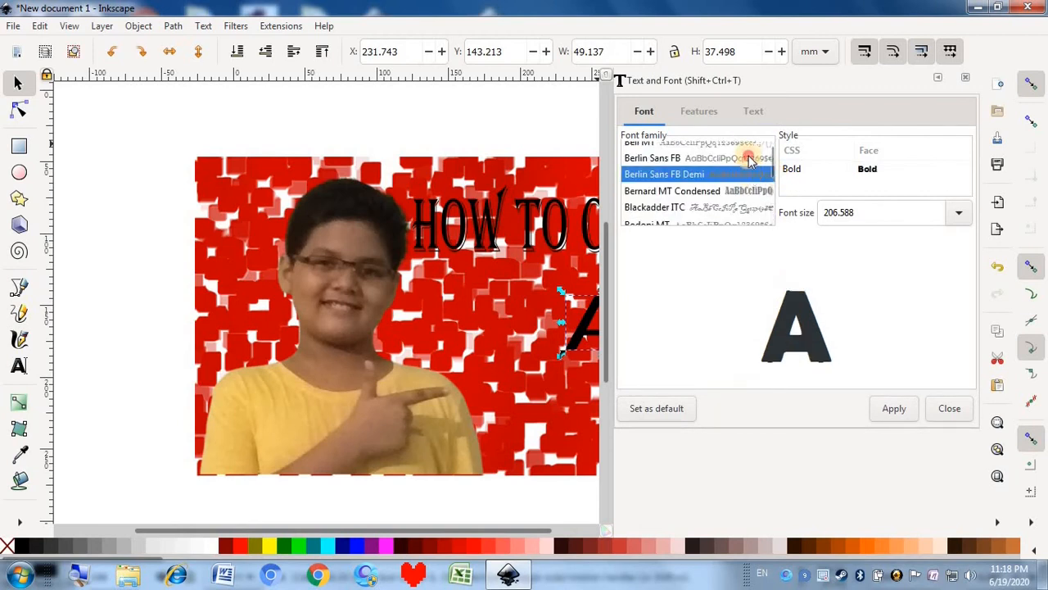
{"action": "left_click", "coordinate": [747, 193]}
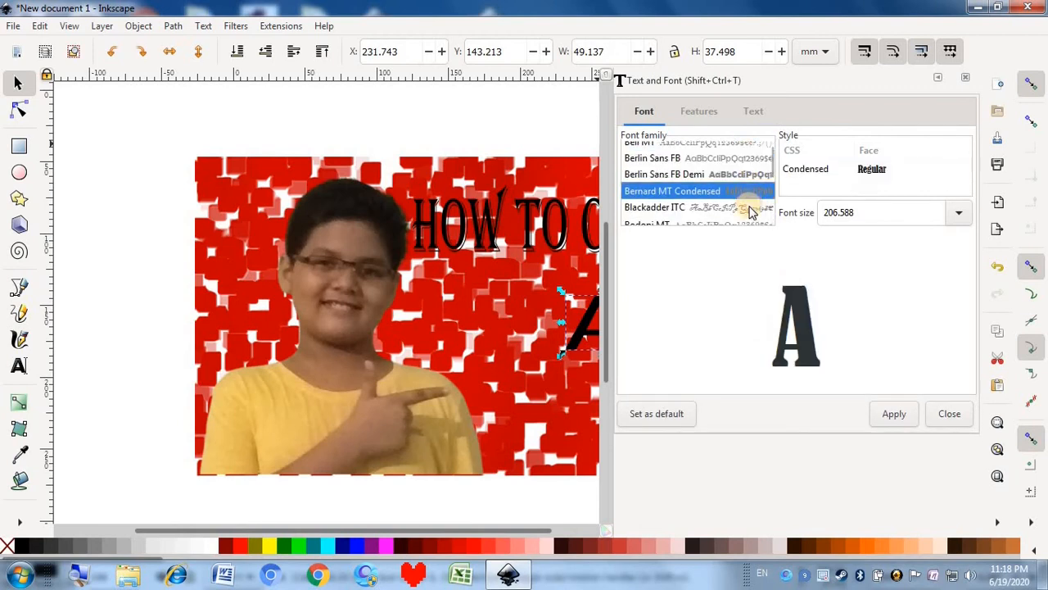
{"action": "left_click", "coordinate": [748, 207]}
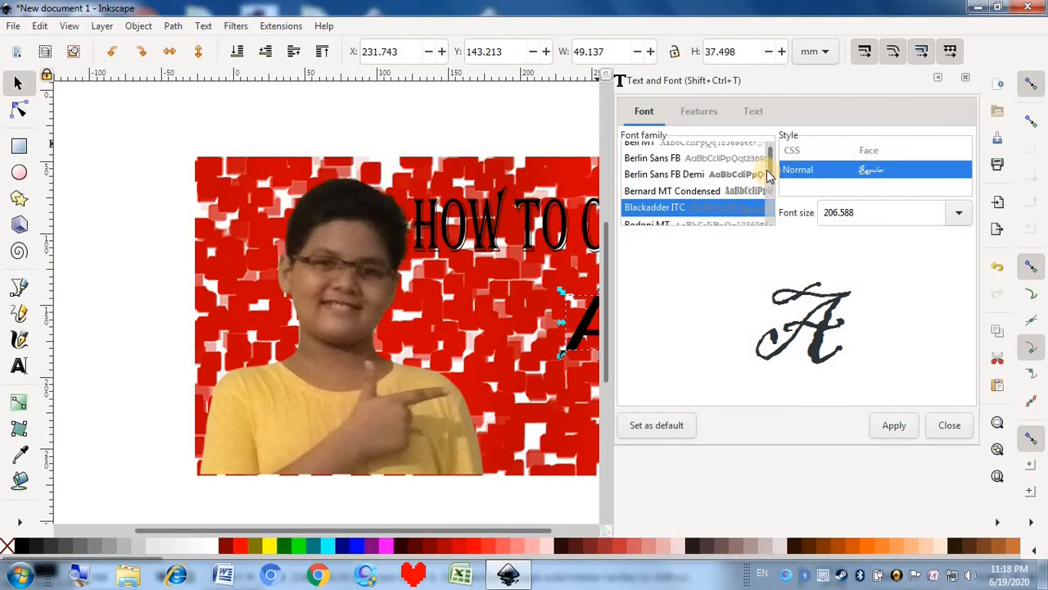
{"action": "scroll", "coordinate": [769, 173], "scroll_direction": "down", "scroll_amount": 5}
{"action": "left_click", "coordinate": [745, 210]}
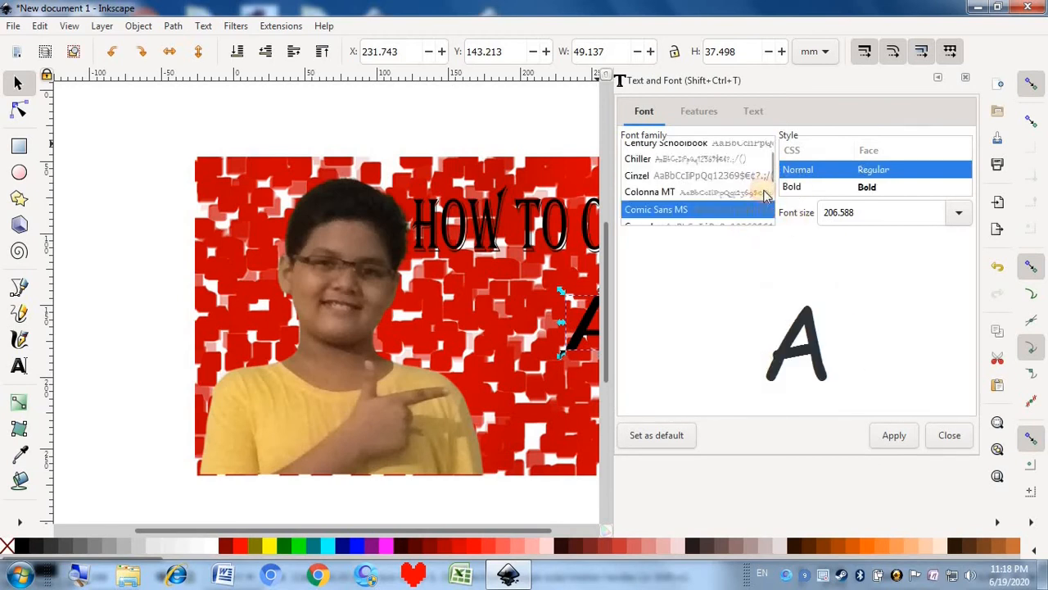
Step: Change the "A" text's font to Wide Latin and close the font settings
{"action": "left_click_drag", "start_coordinate": [775, 159], "coordinate": [768, 211]}
{"action": "left_click", "coordinate": [741, 217]}
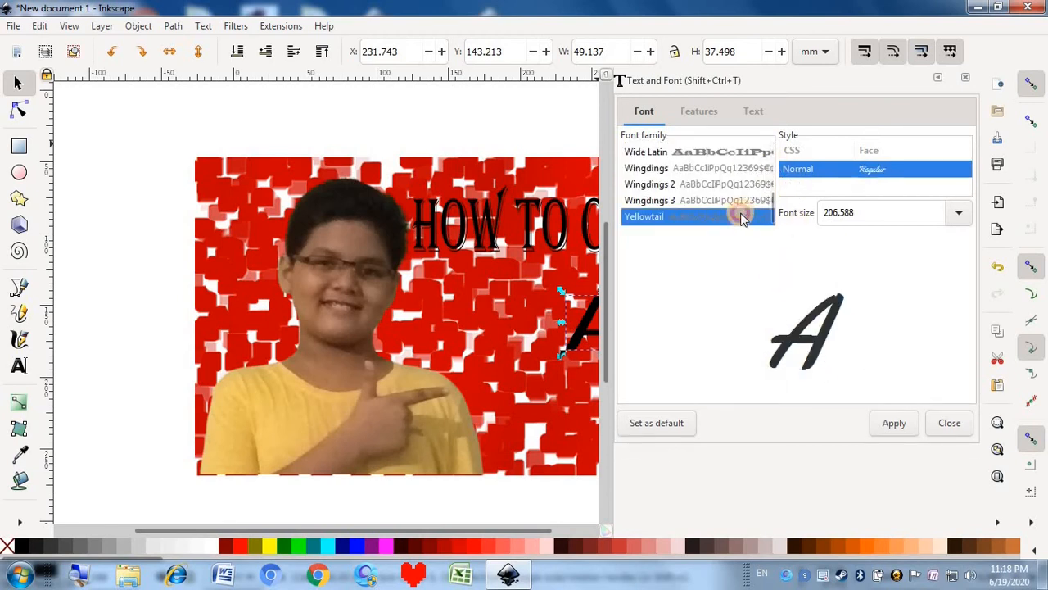
{"action": "left_click", "coordinate": [735, 190]}
{"action": "left_click", "coordinate": [726, 168]}
{"action": "left_click", "coordinate": [725, 152]}
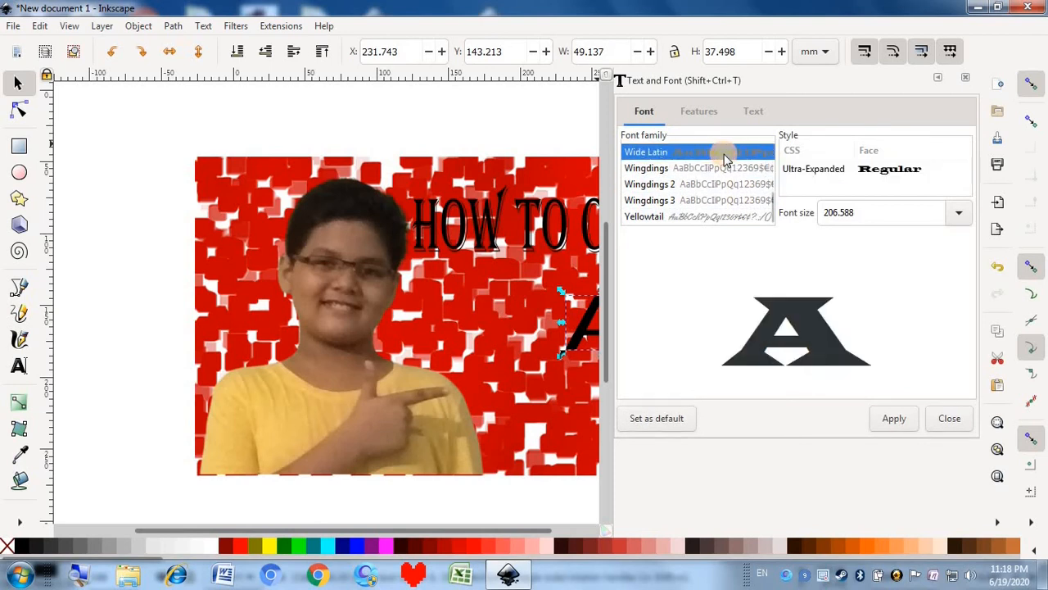
{"action": "left_click", "coordinate": [894, 419]}
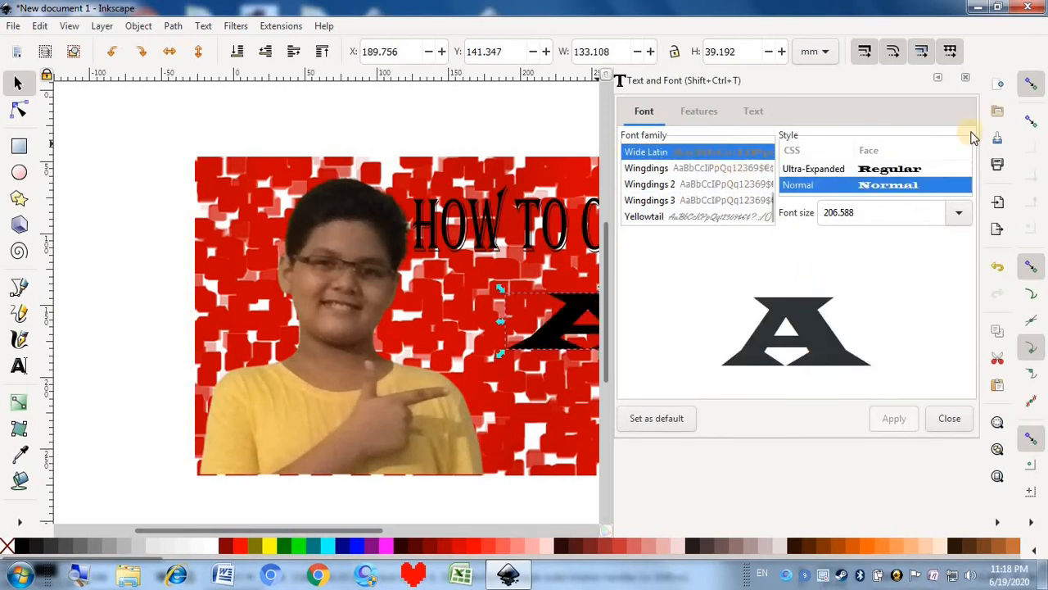
{"action": "left_click", "coordinate": [965, 78]}
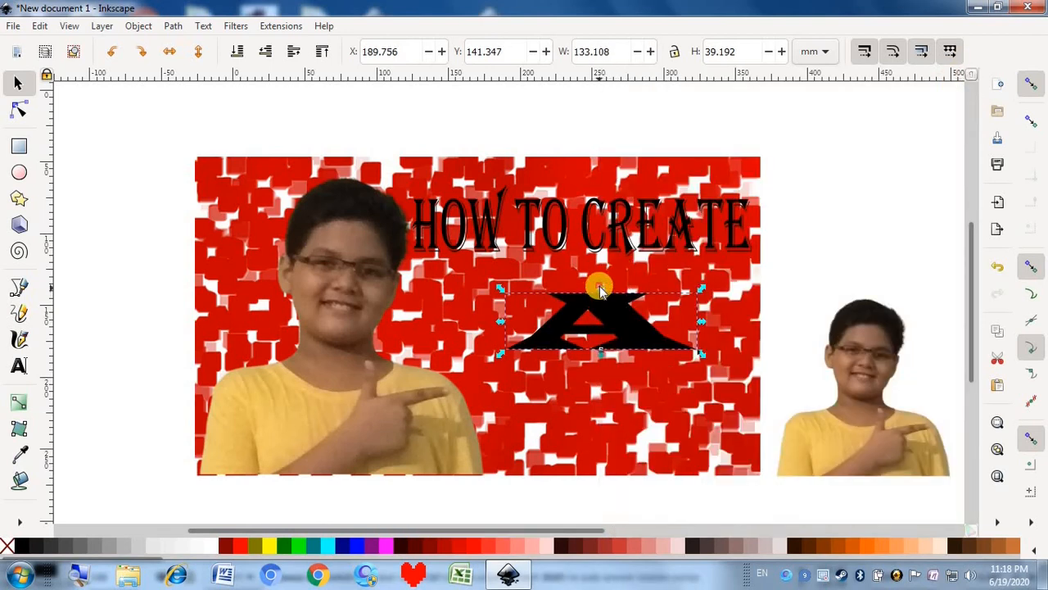
Step: Stretch the "A" to a height of about 55 mm, place it at about X 183, Y 127 mm, and deselect it
{"action": "left_click_drag", "start_coordinate": [599, 288], "coordinate": [599, 266]}
{"action": "left_click_drag", "start_coordinate": [608, 305], "coordinate": [597, 306]}
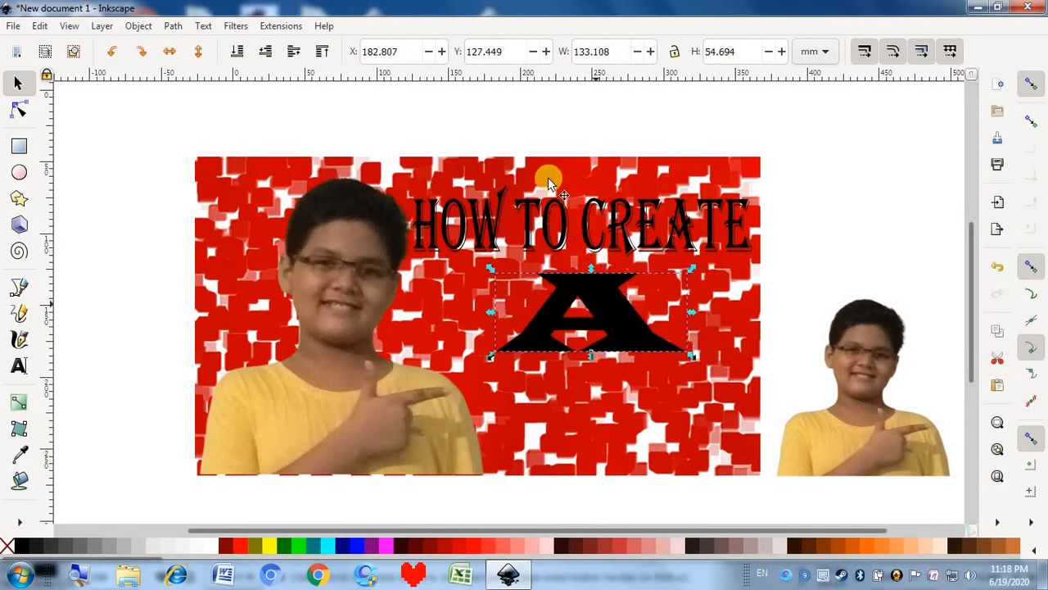
{"action": "left_click", "coordinate": [529, 105]}
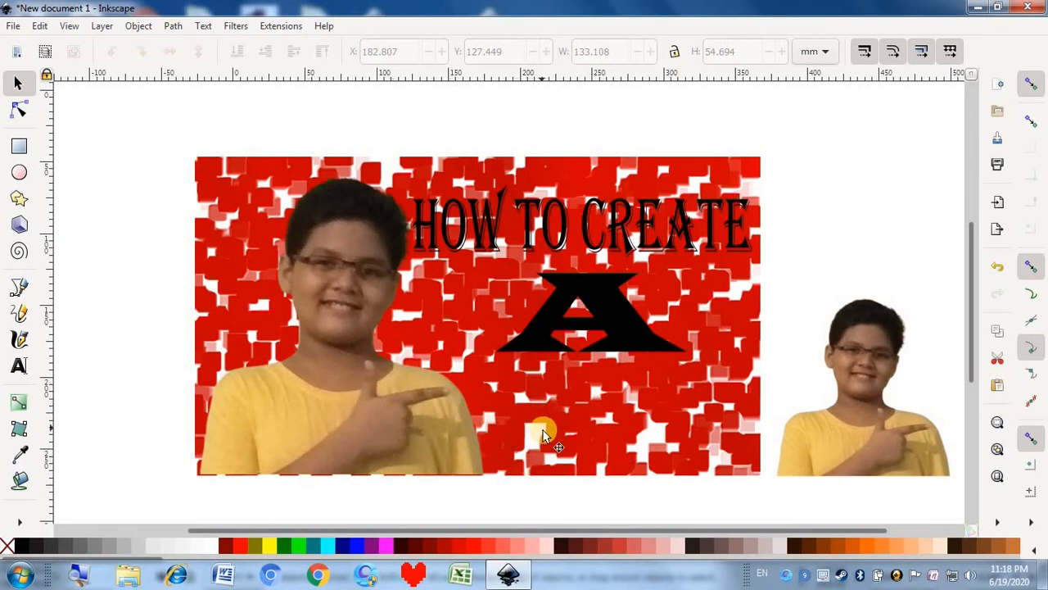
Step: Add the text "EFFECTIVE THUMBNAIL" below the large "A" on the red background
{"action": "key", "text": "t"}
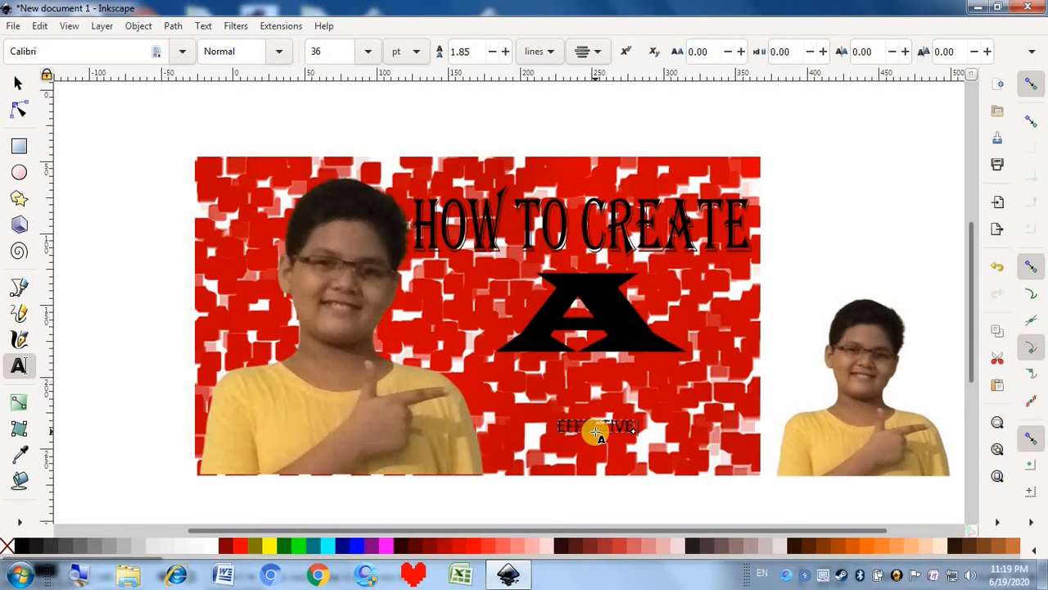
{"action": "type", "text": "UMBNAIL"}
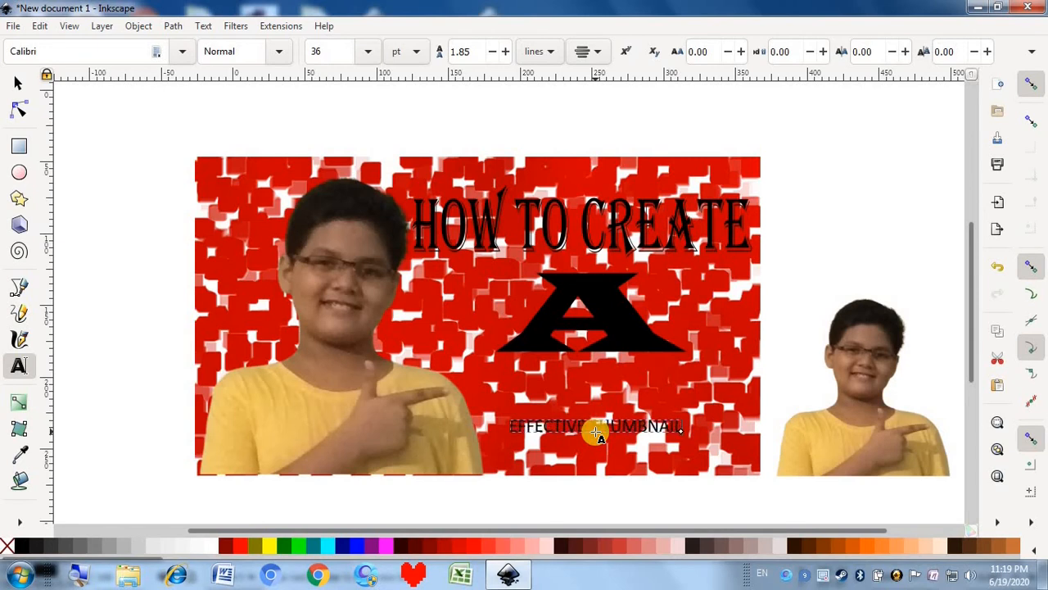
{"action": "key", "text": "F1"}
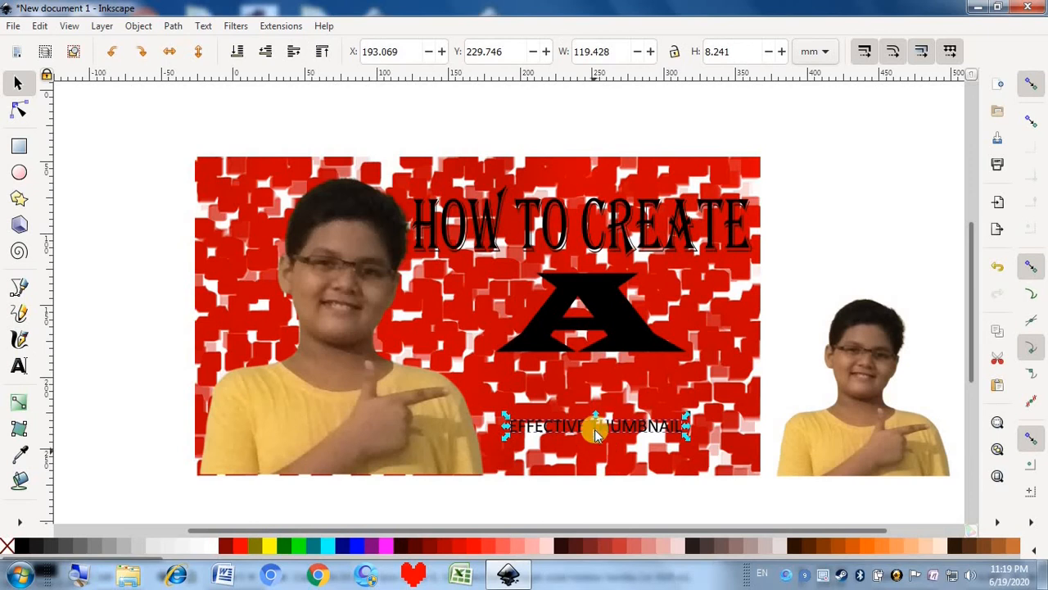
Step: Enlarge the "EFFECTIVE THUMBNAIL" text to about 180 by 32 mm, extending it towards the large photo
{"action": "left_click_drag", "start_coordinate": [597, 435], "coordinate": [596, 393]}
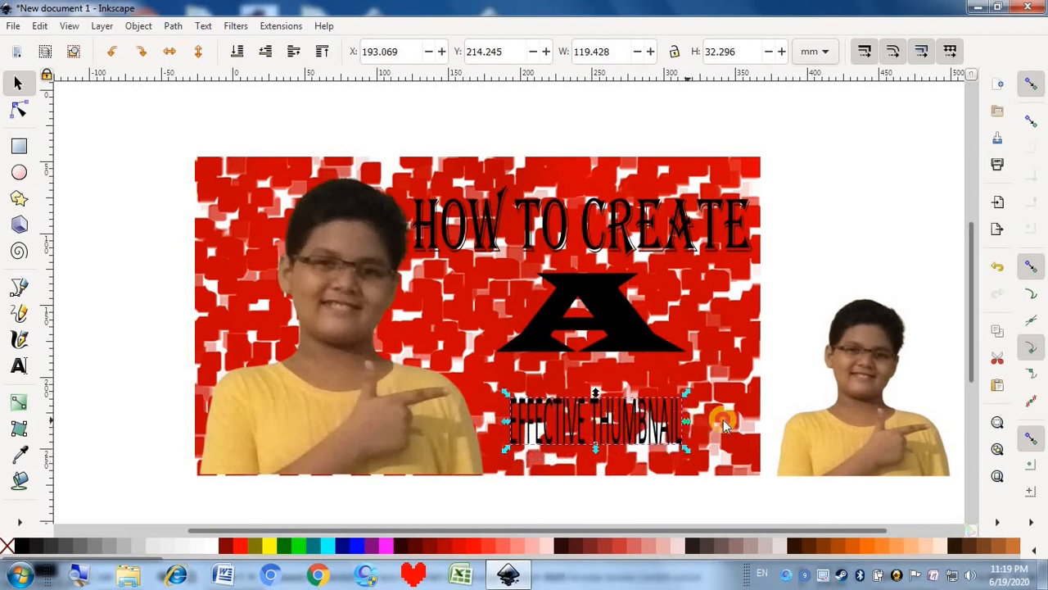
{"action": "left_click_drag", "start_coordinate": [686, 421], "coordinate": [760, 425]}
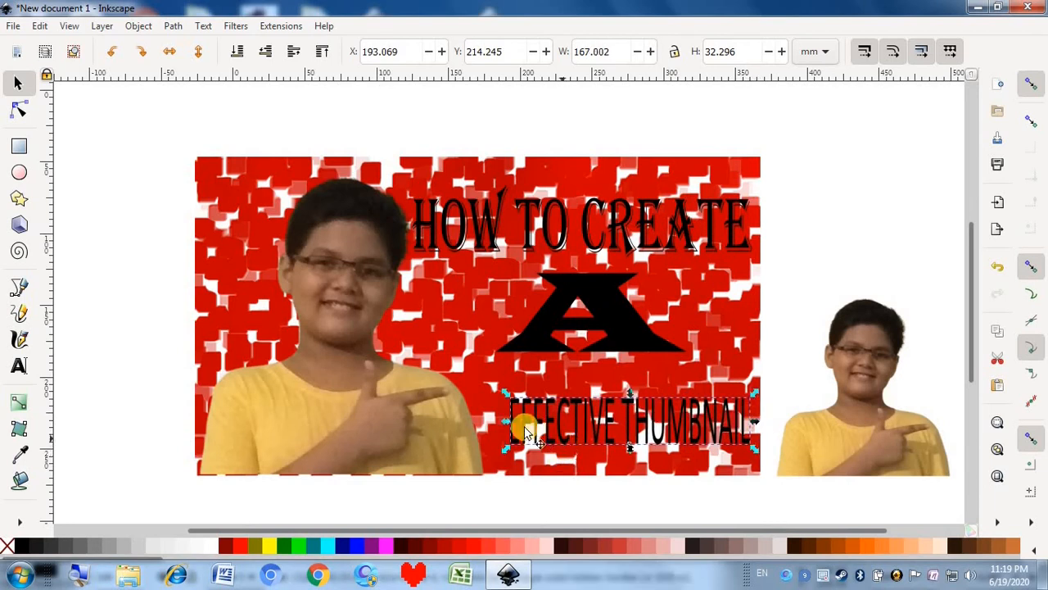
{"action": "left_click_drag", "start_coordinate": [498, 423], "coordinate": [473, 423]}
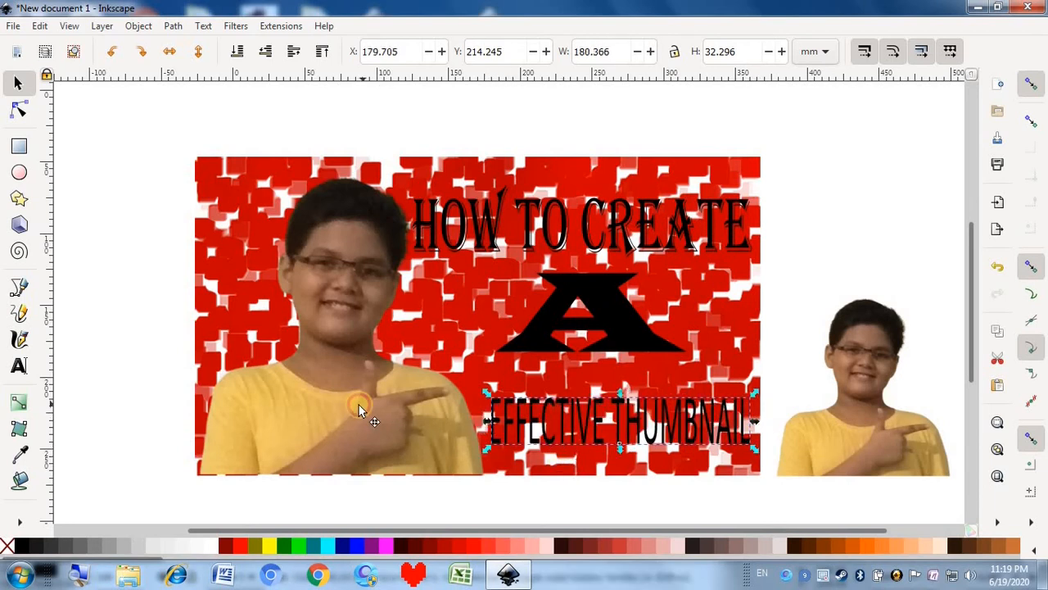
Step: Shrink the large photo to about 339 by 212 mm and place it at about X -113, Y 56 mm
{"action": "left_click_drag", "start_coordinate": [358, 404], "coordinate": [351, 405]}
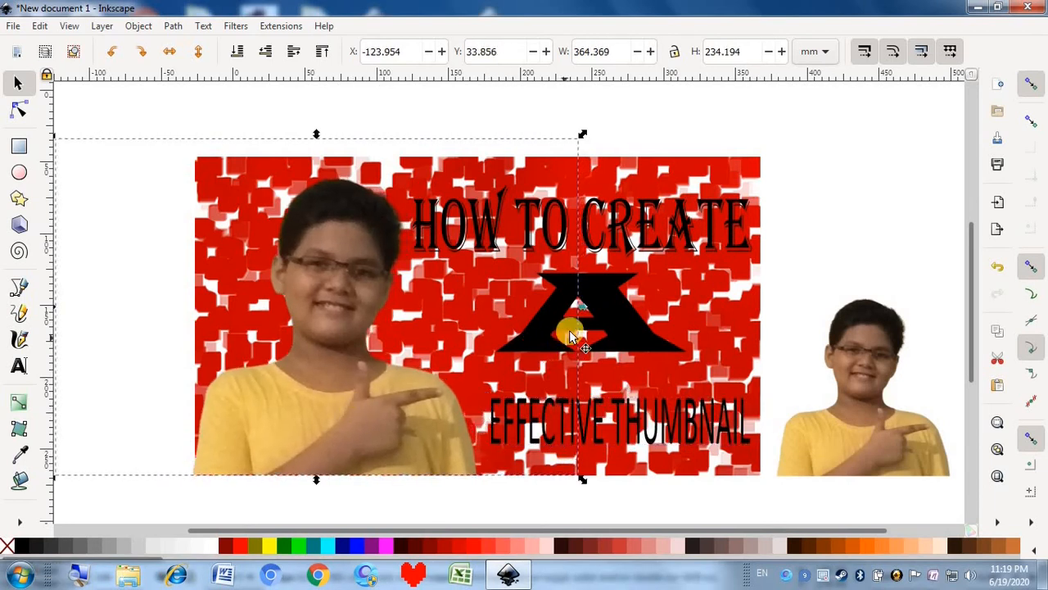
{"action": "left_click_drag", "start_coordinate": [580, 306], "coordinate": [546, 306]}
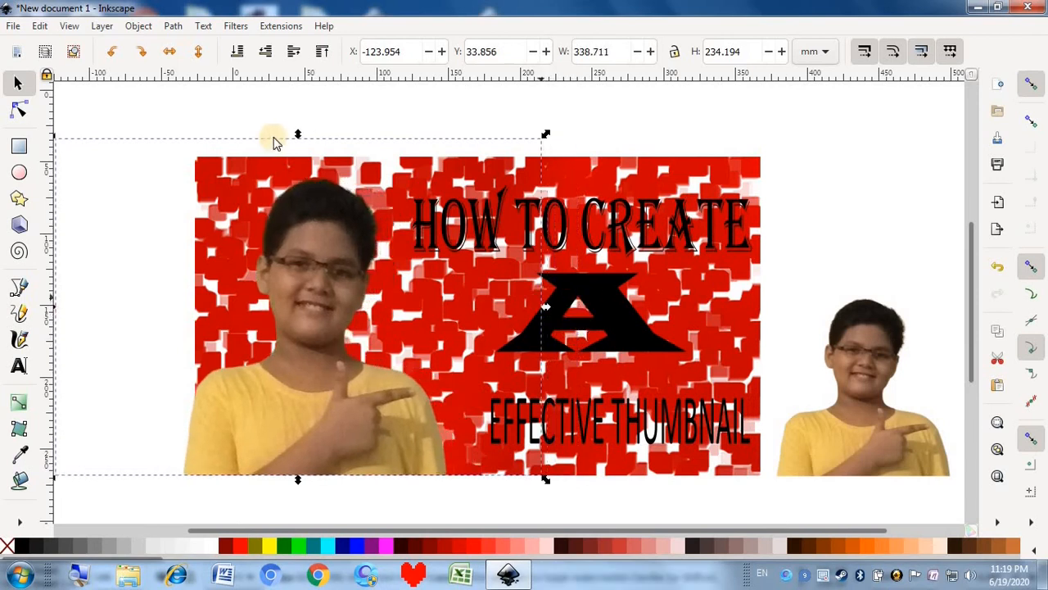
{"action": "left_click_drag", "start_coordinate": [297, 133], "coordinate": [296, 172]}
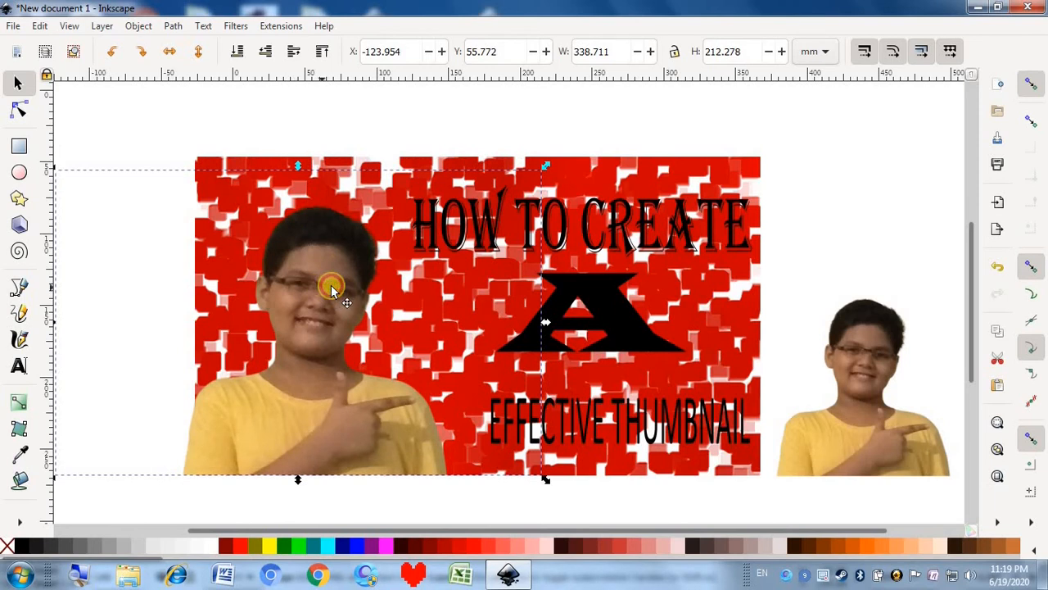
{"action": "left_click_drag", "start_coordinate": [331, 285], "coordinate": [341, 279]}
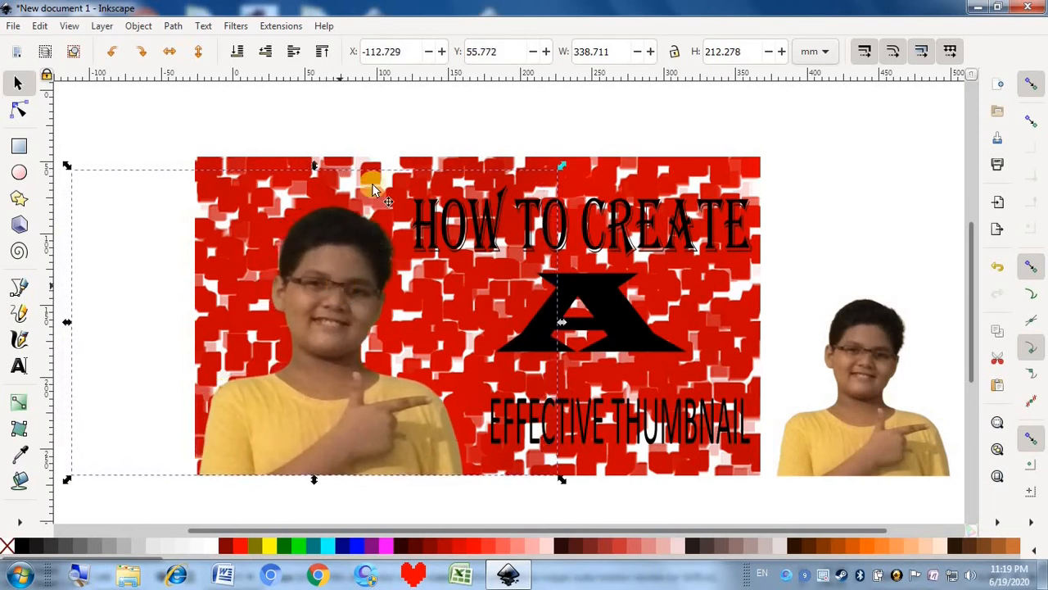
Step: Widen the "EFFECTIVE THUMBNAIL" text to about 197 mm by extending its photo-facing edge
{"action": "left_click", "coordinate": [562, 405]}
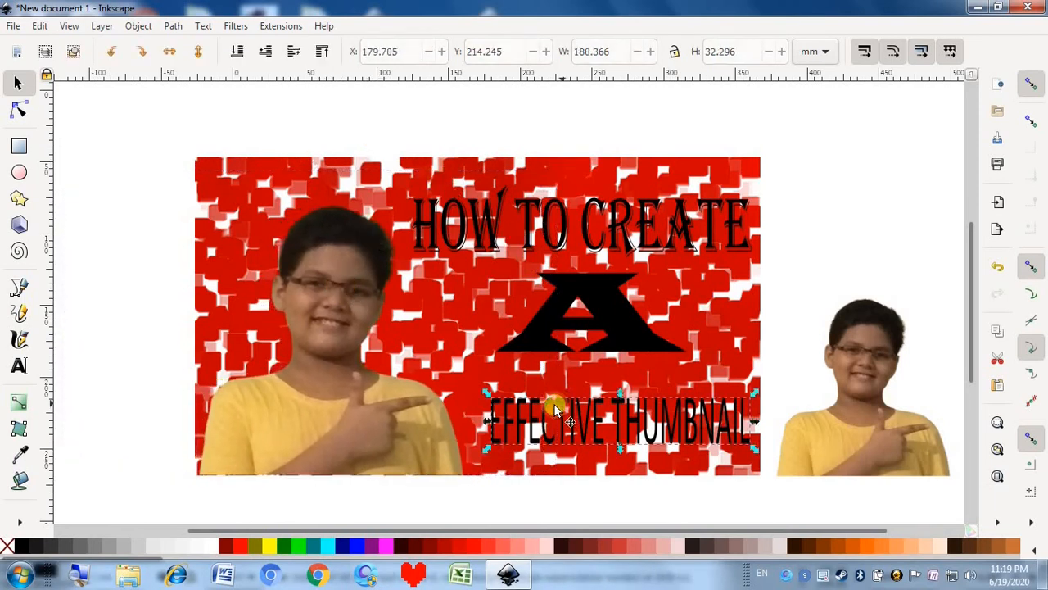
{"action": "left_click_drag", "start_coordinate": [483, 424], "coordinate": [459, 426]}
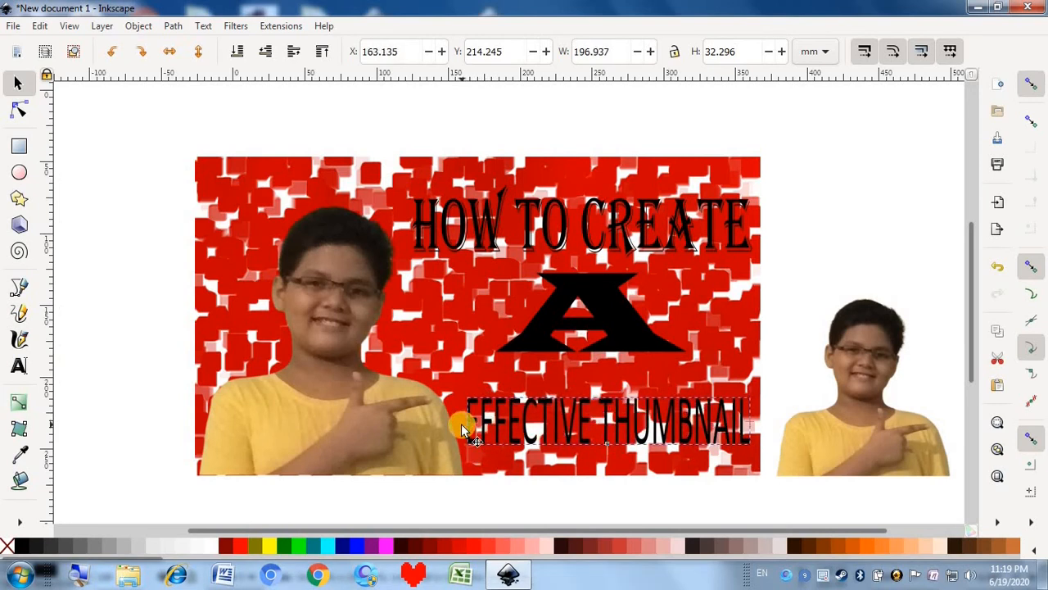
Step: Open the Text and Font settings for the "EFFECTIVE THUMBNAIL" text
{"action": "left_click", "coordinate": [795, 259]}
{"action": "left_click", "coordinate": [605, 412]}
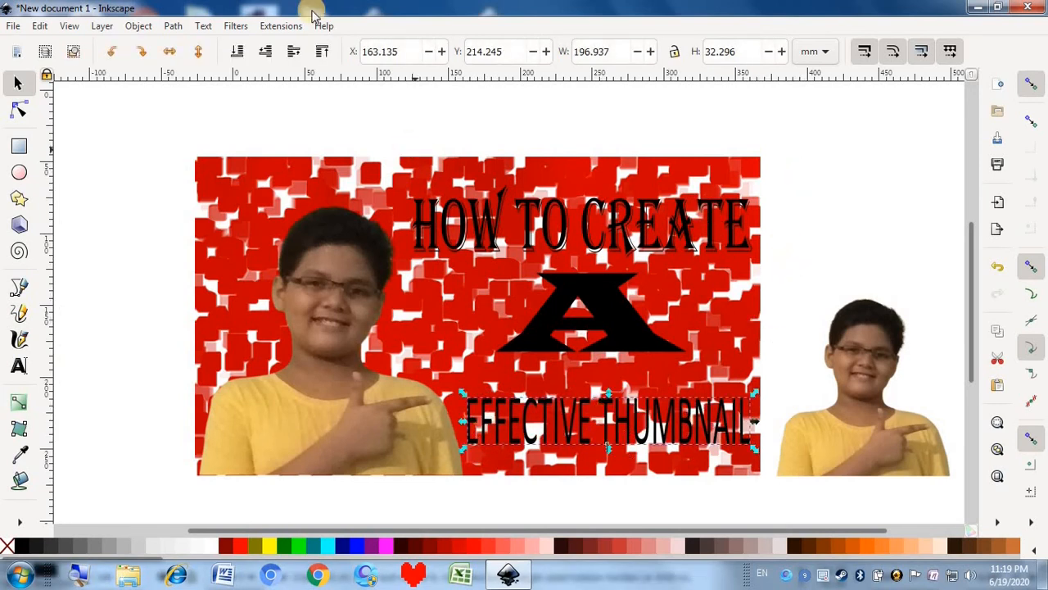
{"action": "left_click", "coordinate": [235, 25]}
{"action": "mouse_move", "coordinate": [203, 25]}
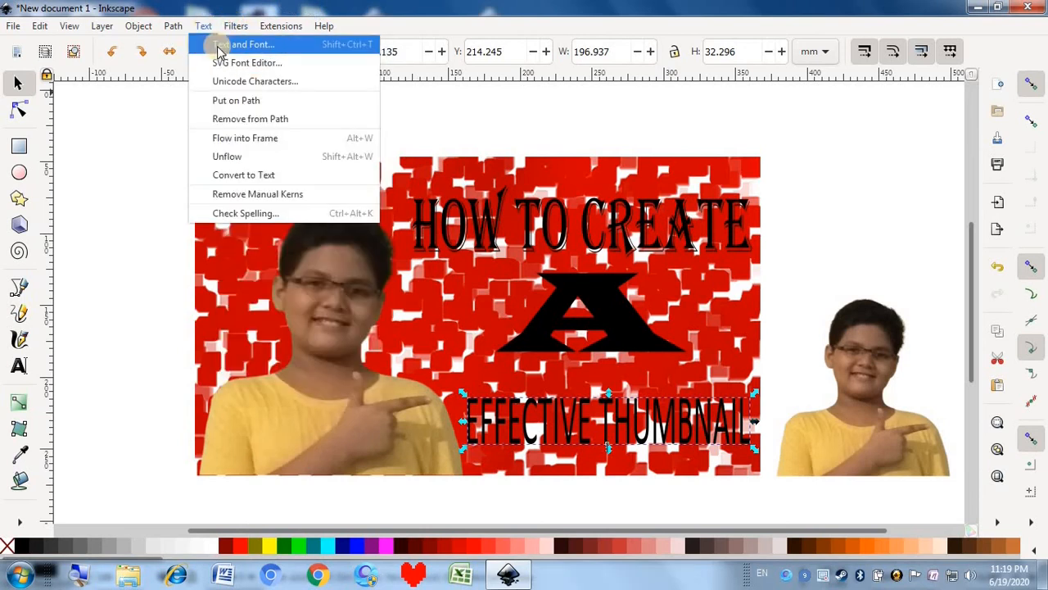
{"action": "left_click", "coordinate": [219, 41]}
Step: Try the Californian FB, Calisto MT and Calibri fonts on the "EFFECTIVE THUMBNAIL" text
{"action": "left_click", "coordinate": [722, 186]}
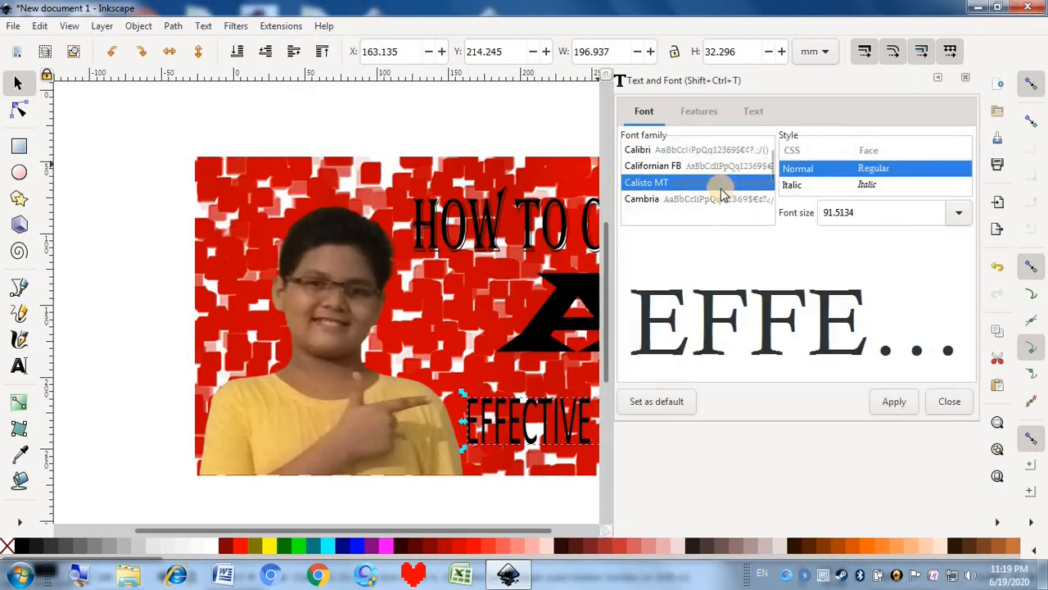
{"action": "left_click", "coordinate": [712, 173]}
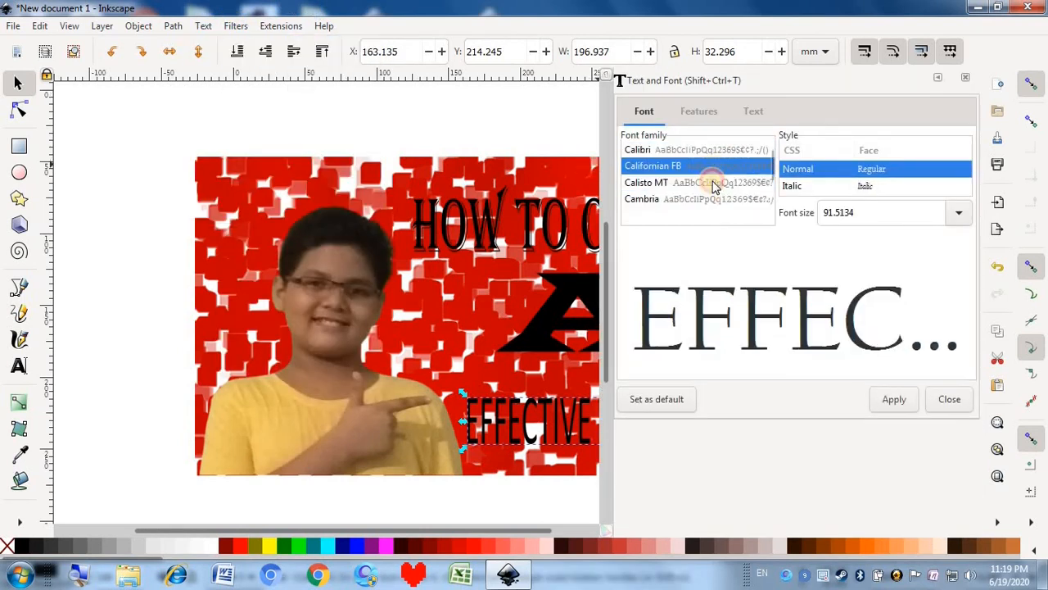
{"action": "left_click", "coordinate": [901, 398]}
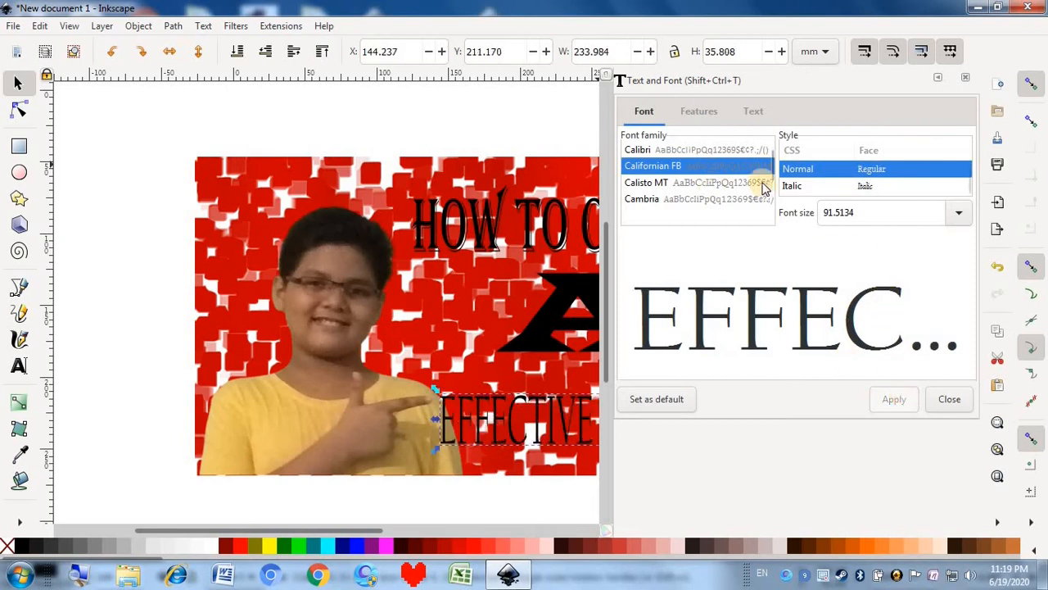
{"action": "left_click", "coordinate": [759, 183]}
{"action": "left_click", "coordinate": [891, 400]}
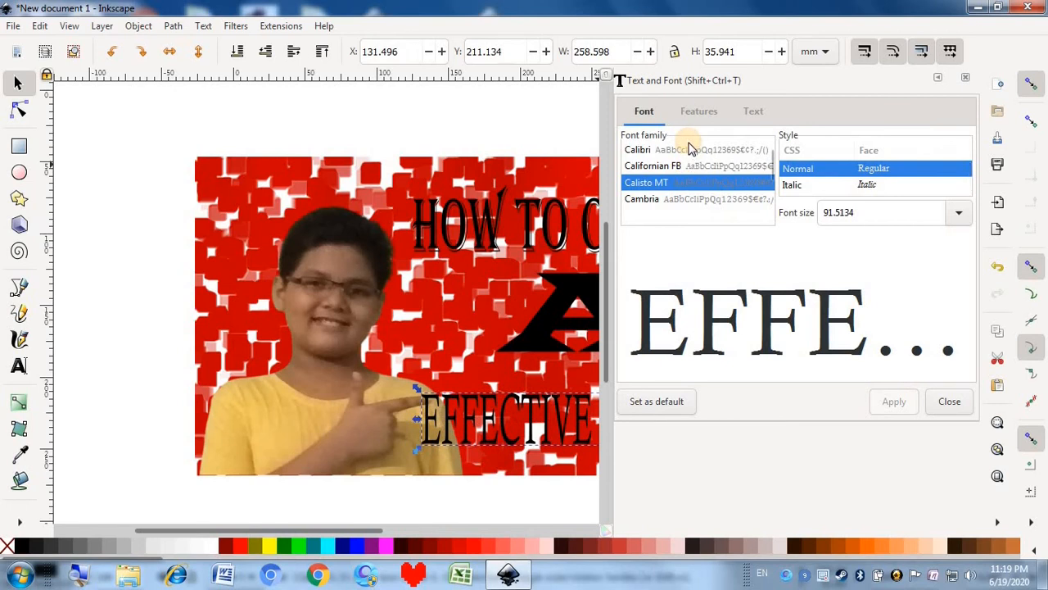
{"action": "left_click", "coordinate": [691, 149]}
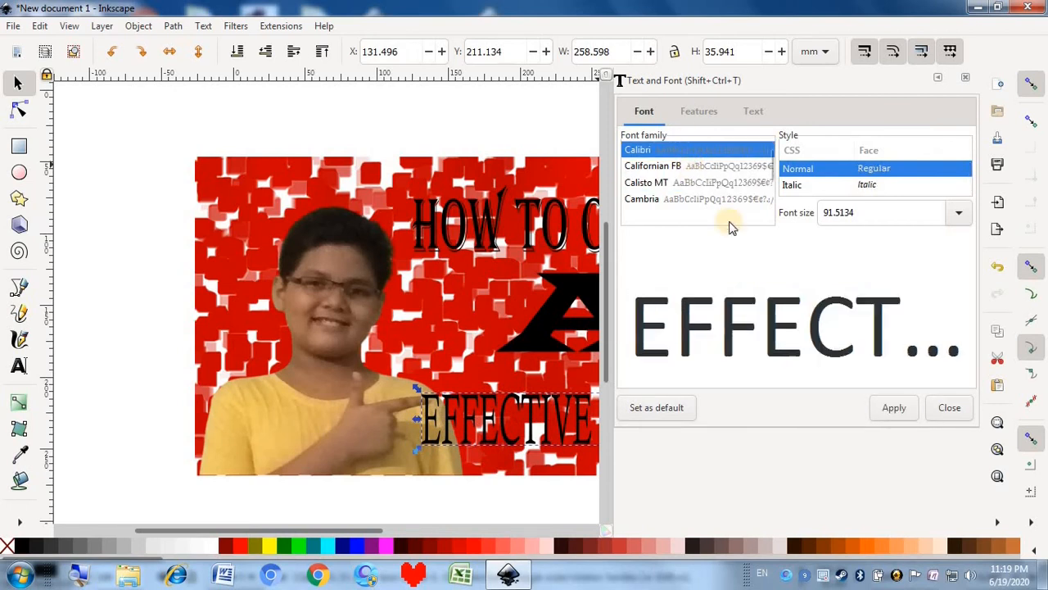
{"action": "left_click", "coordinate": [892, 409]}
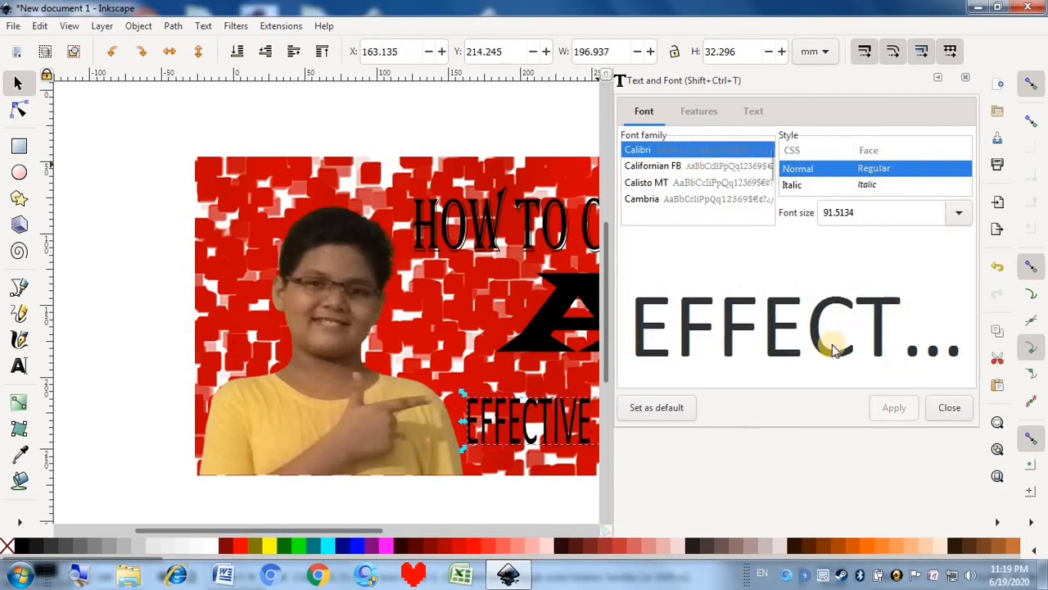
Step: Set the font of the "EFFECTIVE THUMBNAIL" text to Cambria and close the font settings
{"action": "left_click", "coordinate": [728, 169]}
{"action": "left_click", "coordinate": [731, 199]}
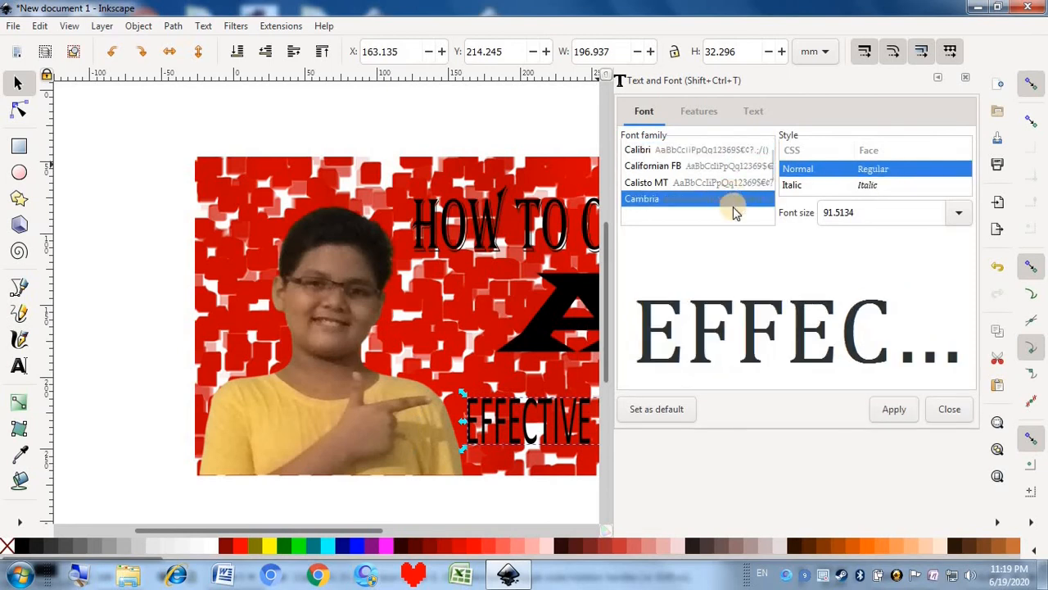
{"action": "left_click", "coordinate": [893, 418]}
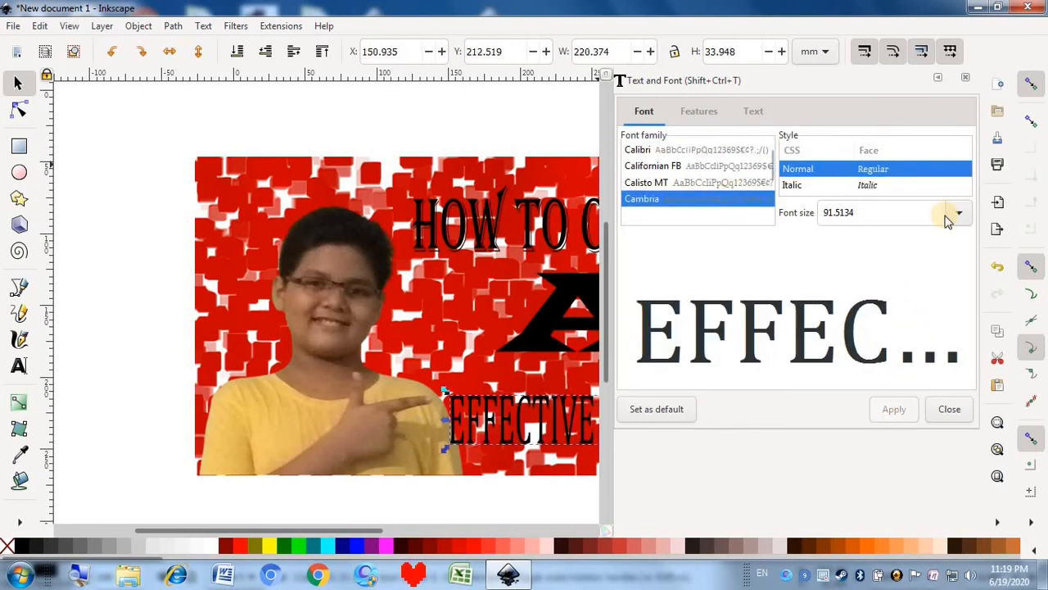
{"action": "left_click", "coordinate": [963, 76]}
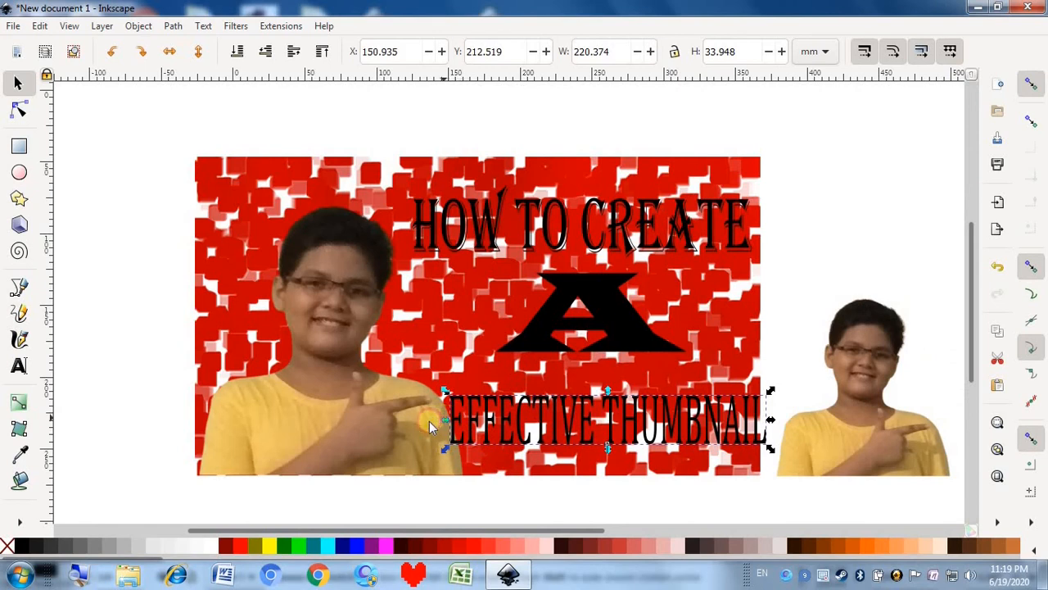
Step: Widen the "EFFECTIVE THUMBNAIL" text to about 240 mm at X 126, Y 213 mm, and nudge "HOW TO CREATE" to about X 124, Y 64 mm
{"action": "left_click_drag", "start_coordinate": [444, 421], "coordinate": [413, 425]}
{"action": "left_click_drag", "start_coordinate": [575, 408], "coordinate": [567, 408]}
{"action": "left_click", "coordinate": [547, 115]}
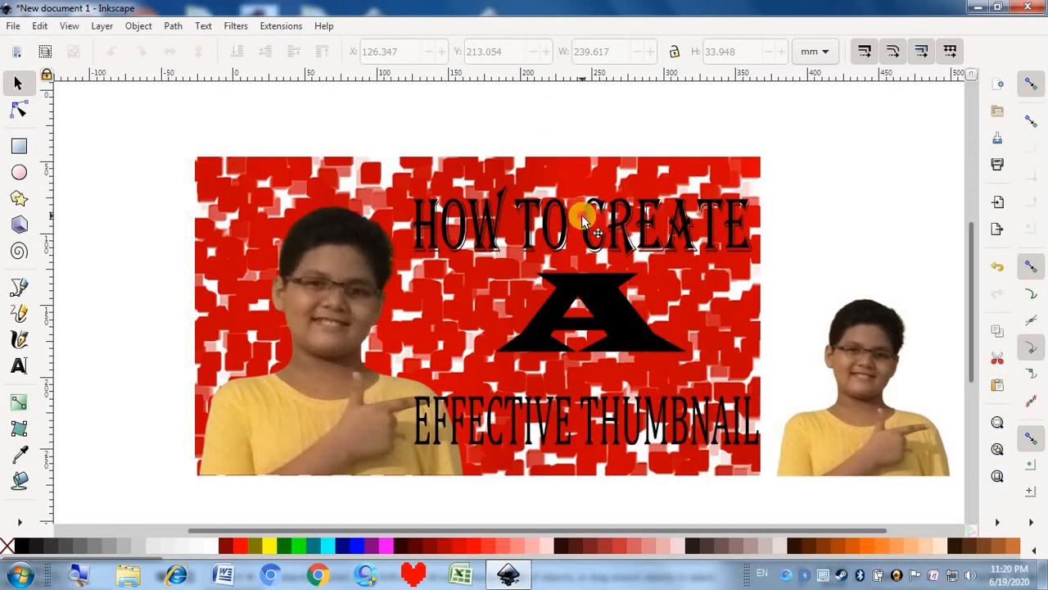
{"action": "left_click_drag", "start_coordinate": [582, 221], "coordinate": [578, 217]}
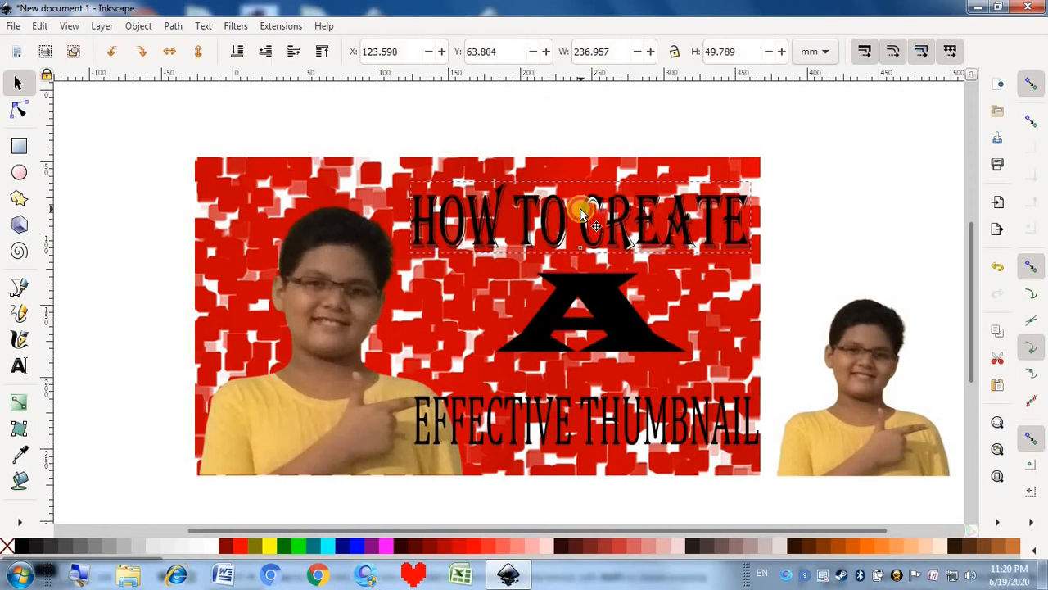
{"action": "left_click", "coordinate": [602, 90]}
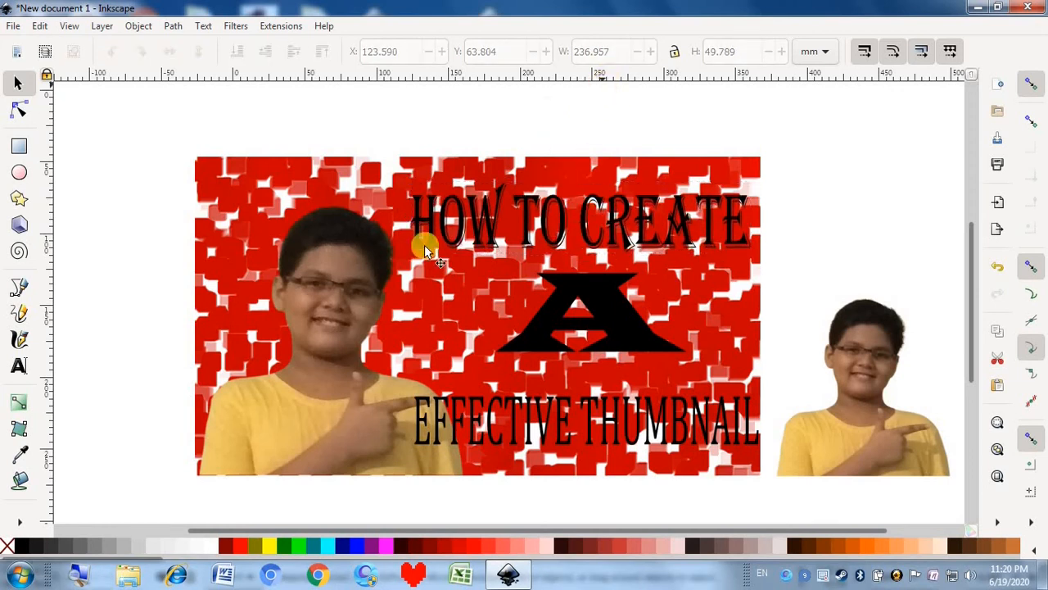
Step: Apply a Scatter filter with rough, speckled edges to the red background and lower its upper edge, making it about 789 by 419 mm
{"action": "left_click", "coordinate": [422, 310]}
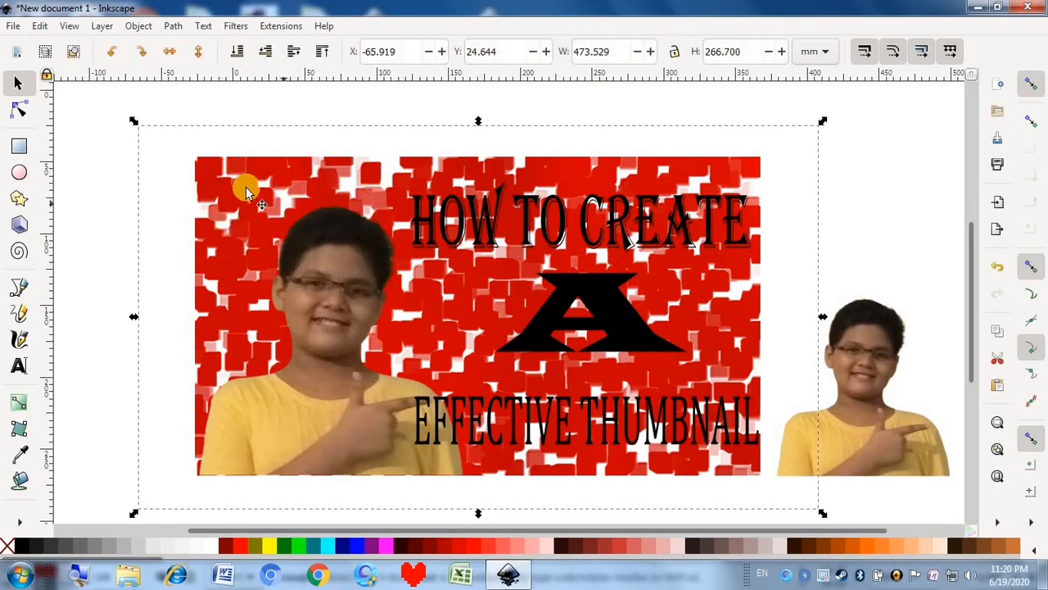
{"action": "left_click", "coordinate": [236, 26]}
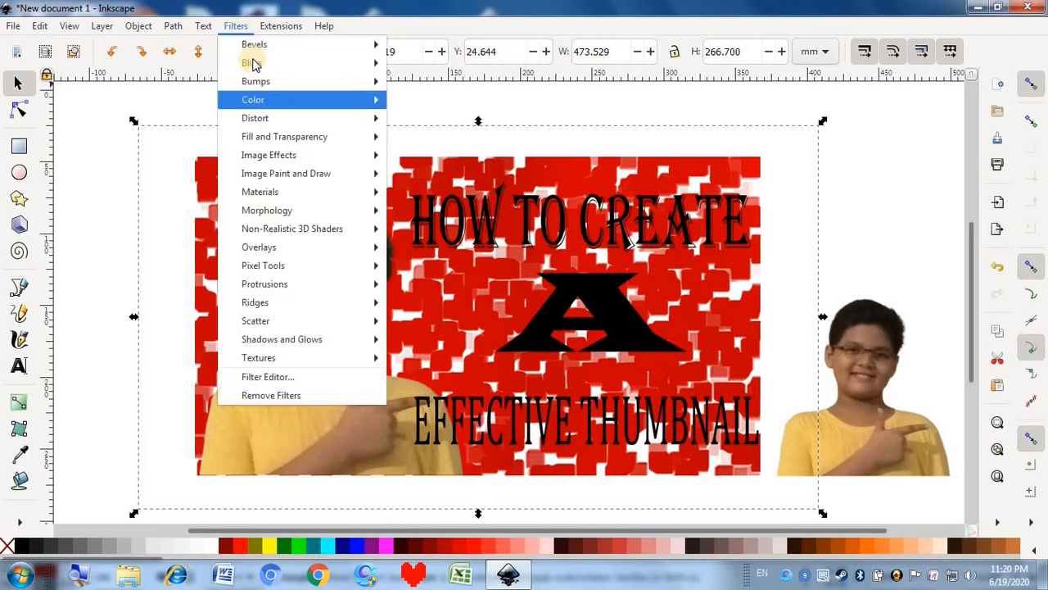
{"action": "mouse_move", "coordinate": [250, 62]}
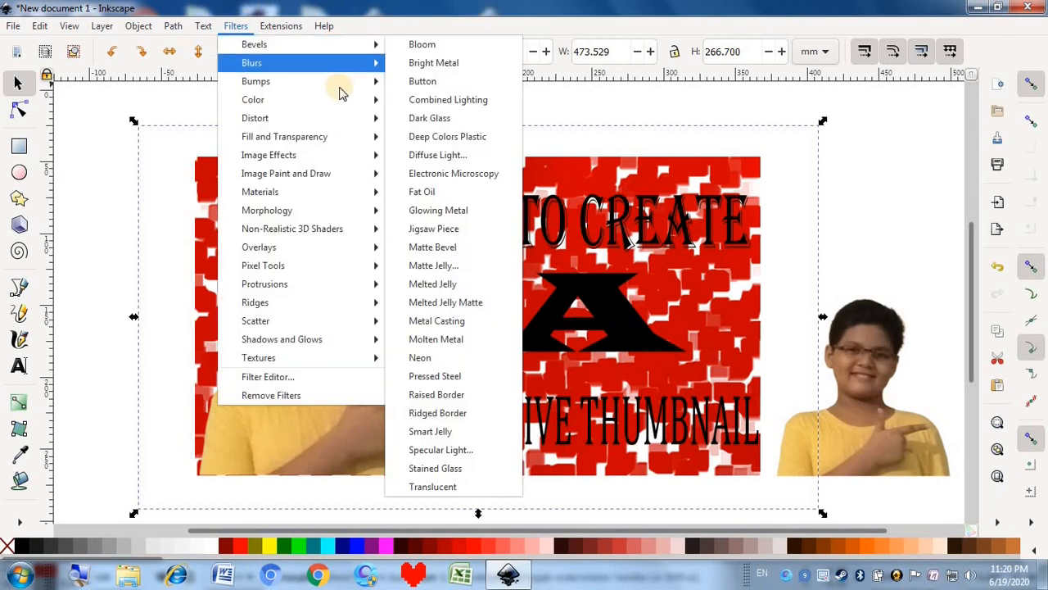
{"action": "mouse_move", "coordinate": [341, 96]}
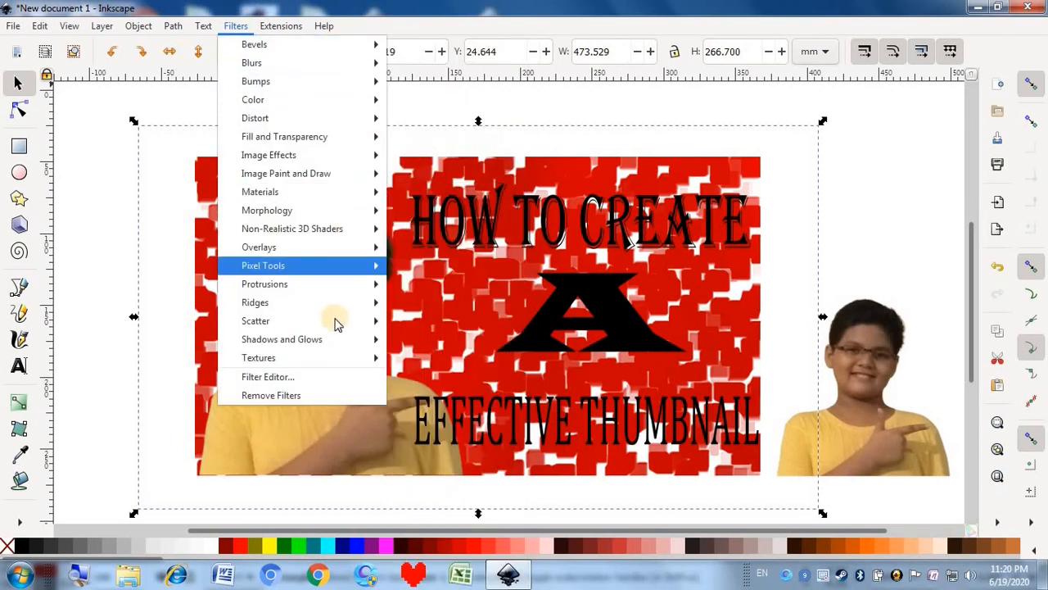
{"action": "mouse_move", "coordinate": [334, 322]}
{"action": "left_click", "coordinate": [416, 323]}
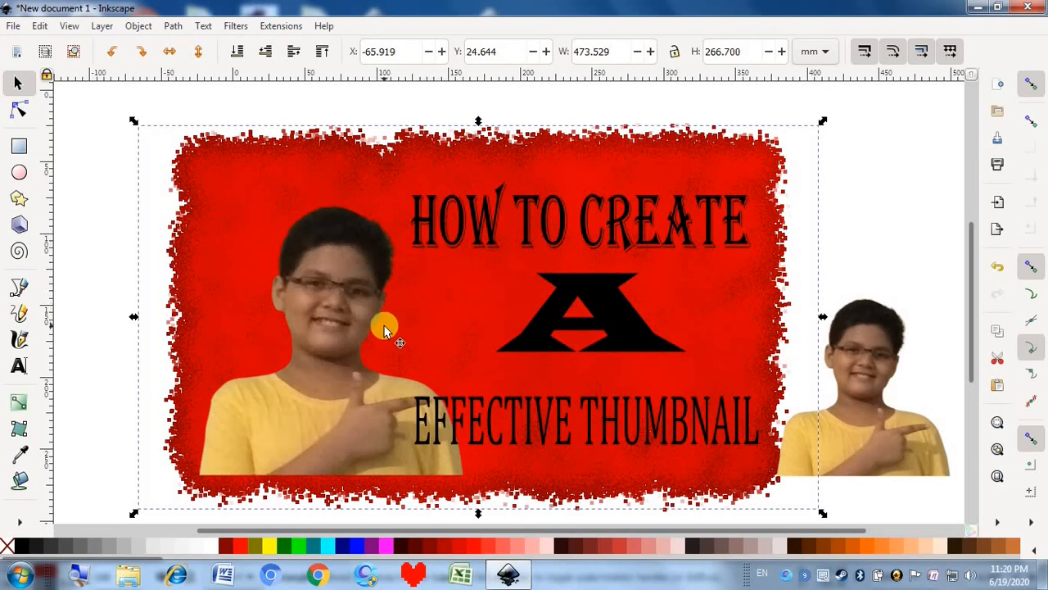
{"action": "left_click_drag", "start_coordinate": [478, 121], "coordinate": [484, 172]}
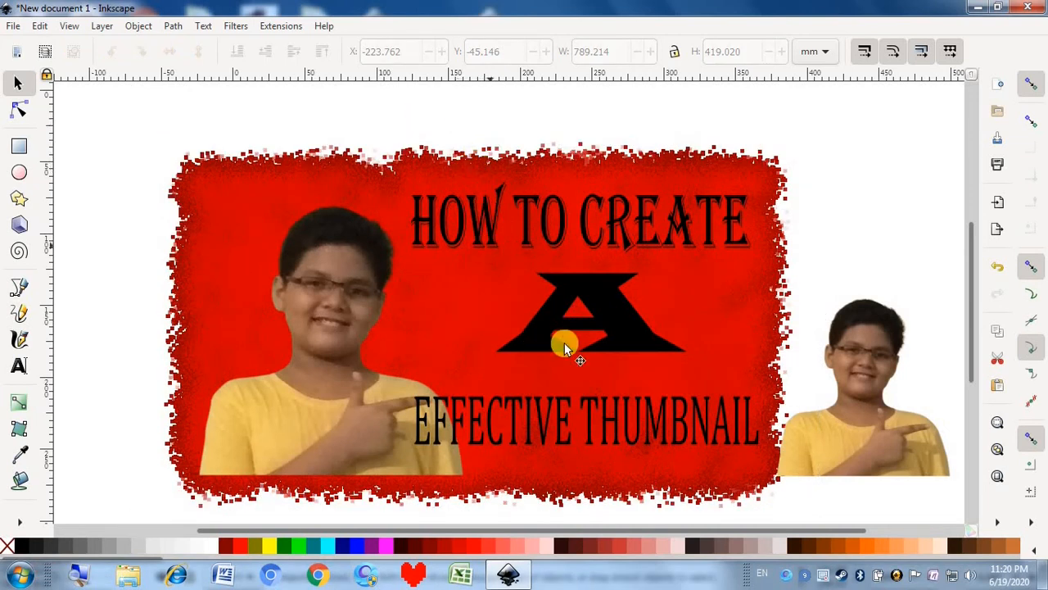
{"action": "left_click", "coordinate": [876, 354]}
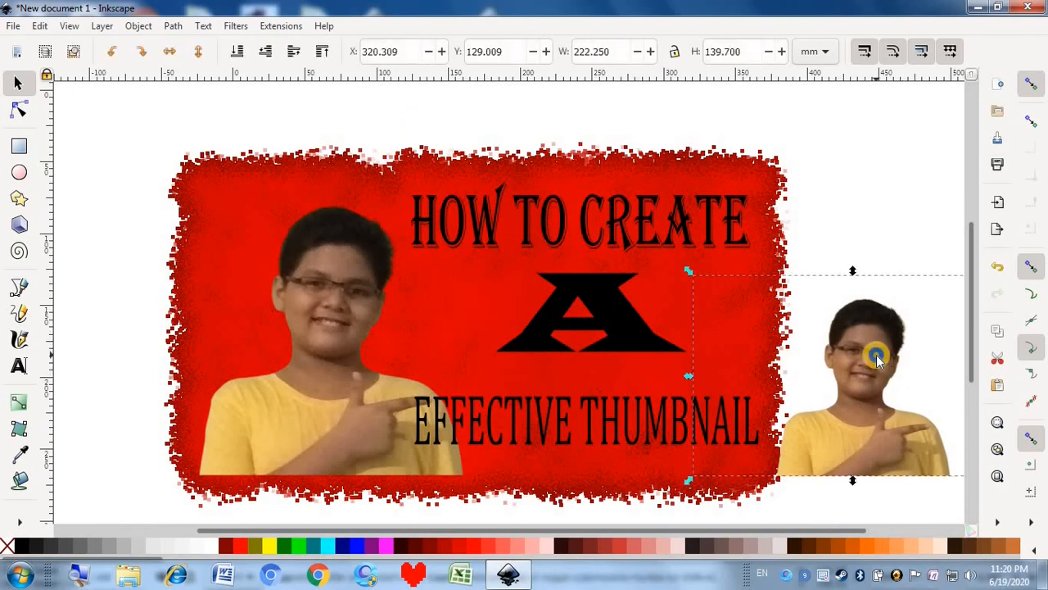
{"action": "right_click", "coordinate": [875, 353]}
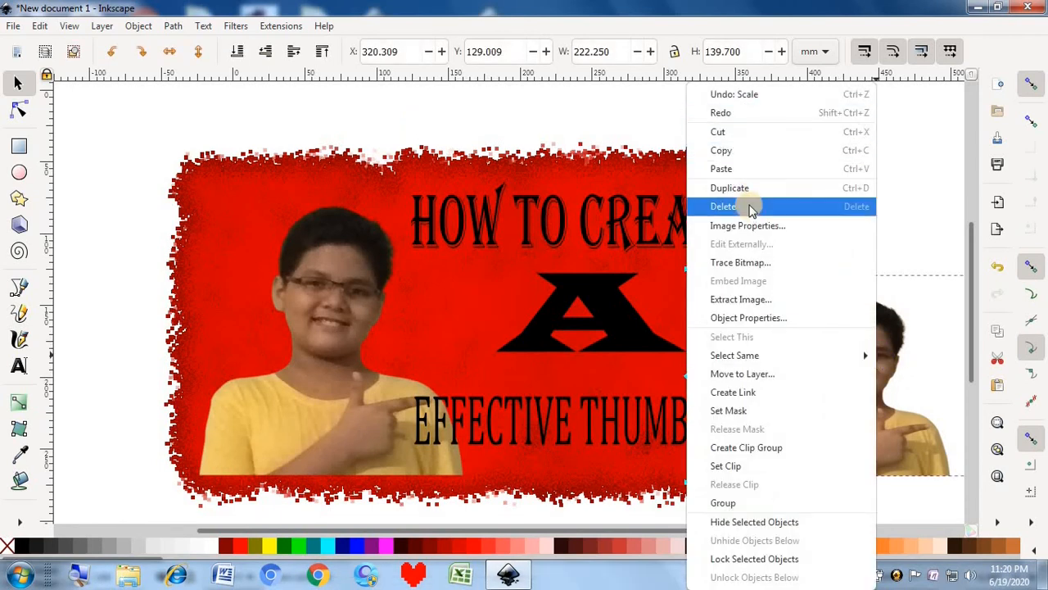
{"action": "left_click", "coordinate": [899, 140]}
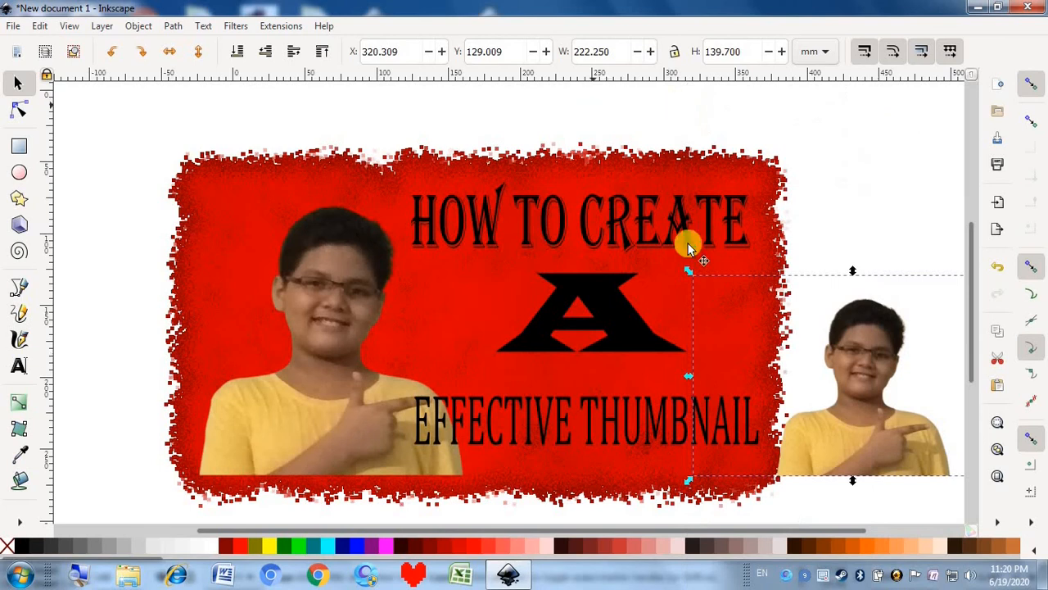
Step: Review the PNG export settings with the red background selected, without exporting
{"action": "left_click", "coordinate": [431, 139]}
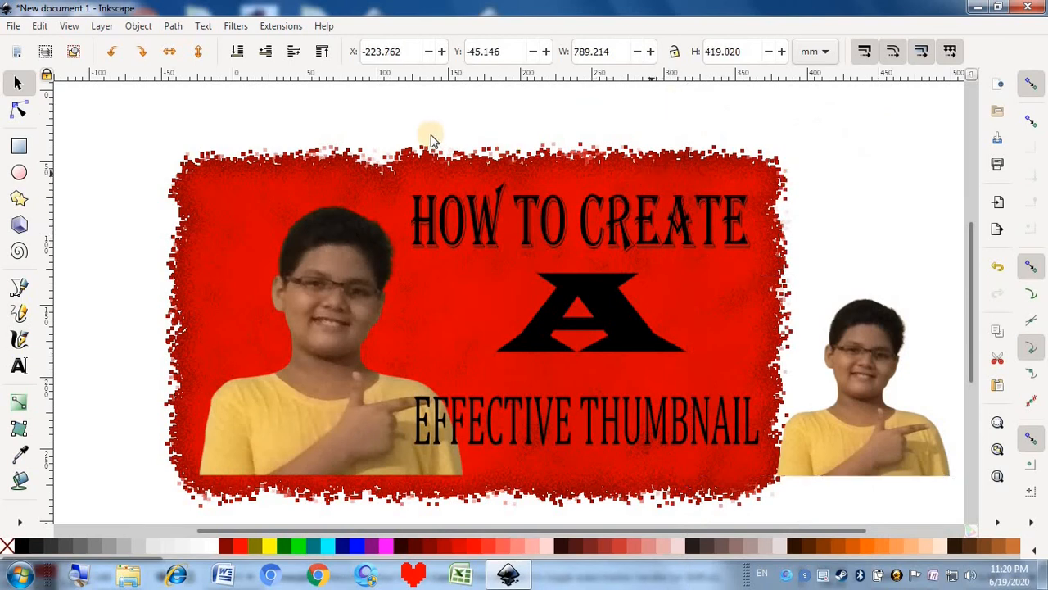
{"action": "left_click", "coordinate": [322, 177]}
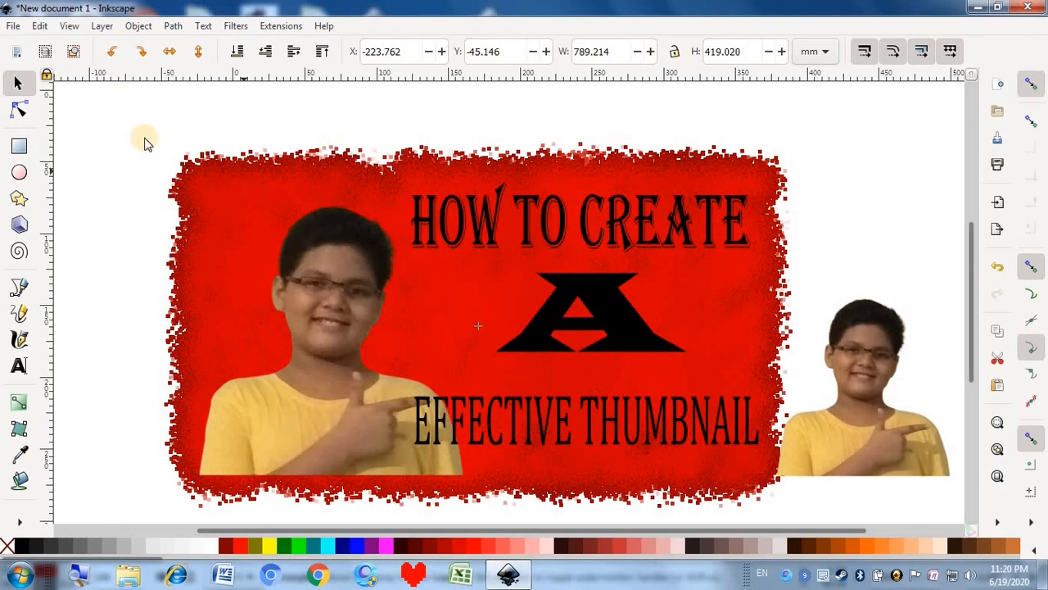
{"action": "left_click", "coordinate": [8, 26]}
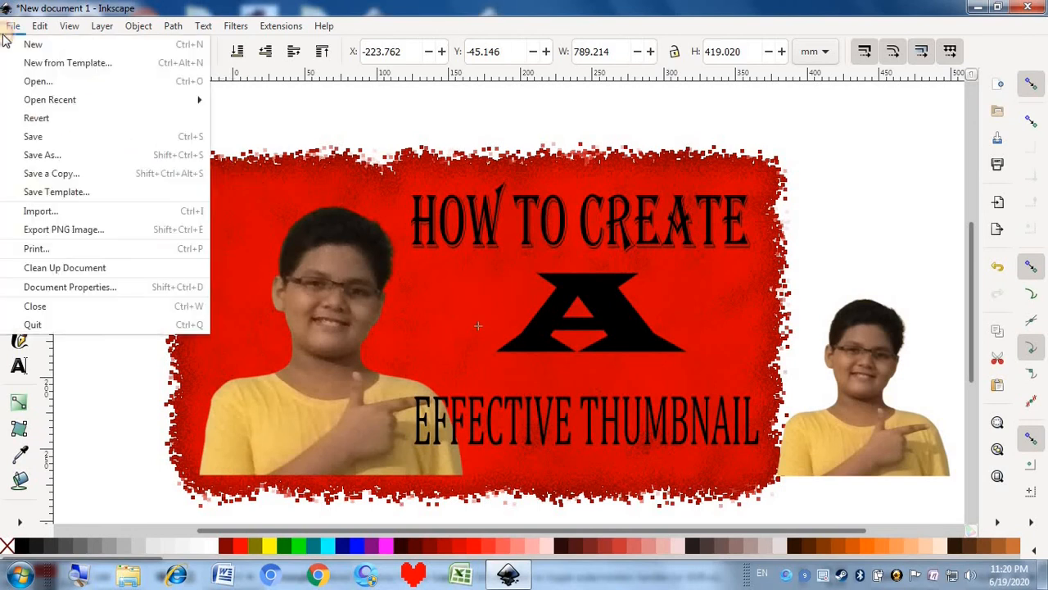
{"action": "left_click", "coordinate": [69, 227]}
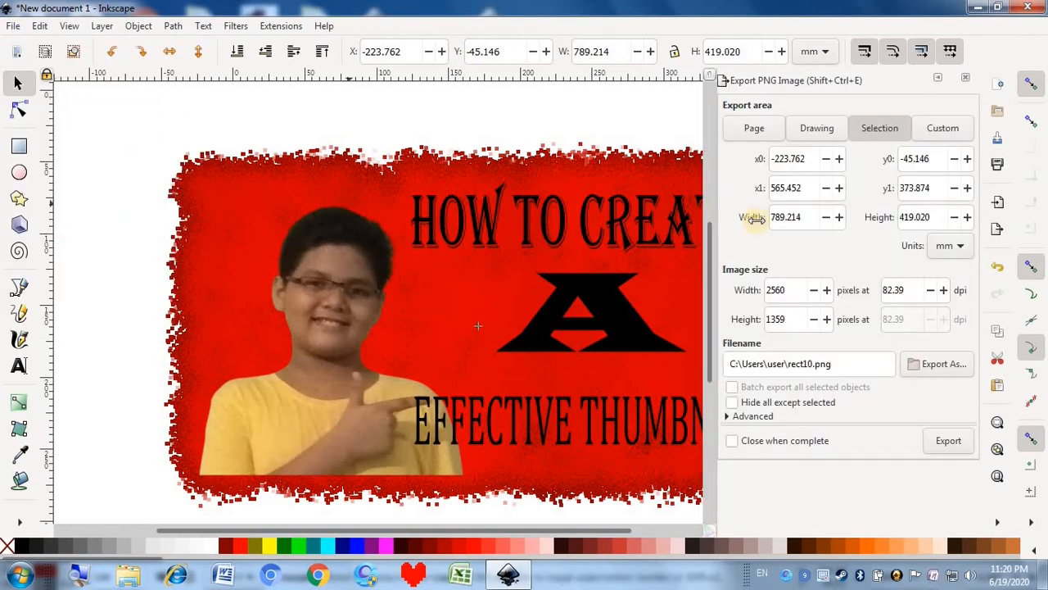
{"action": "left_click", "coordinate": [968, 80]}
Step: Delete the spare small photo beside the thumbnail
{"action": "left_click_drag", "start_coordinate": [971, 298], "coordinate": [983, 315]}
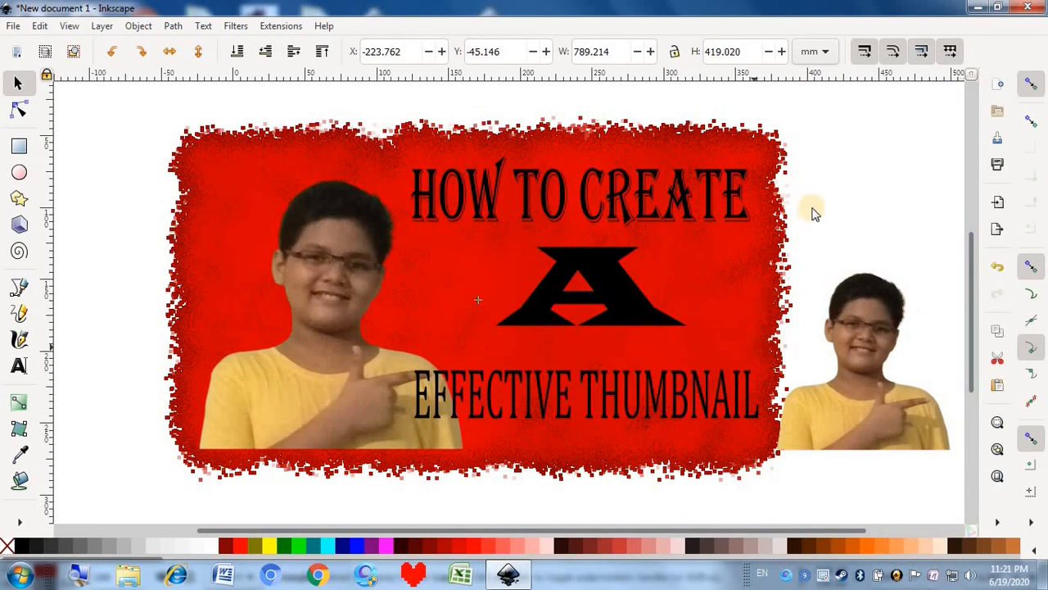
{"action": "left_click", "coordinate": [843, 344]}
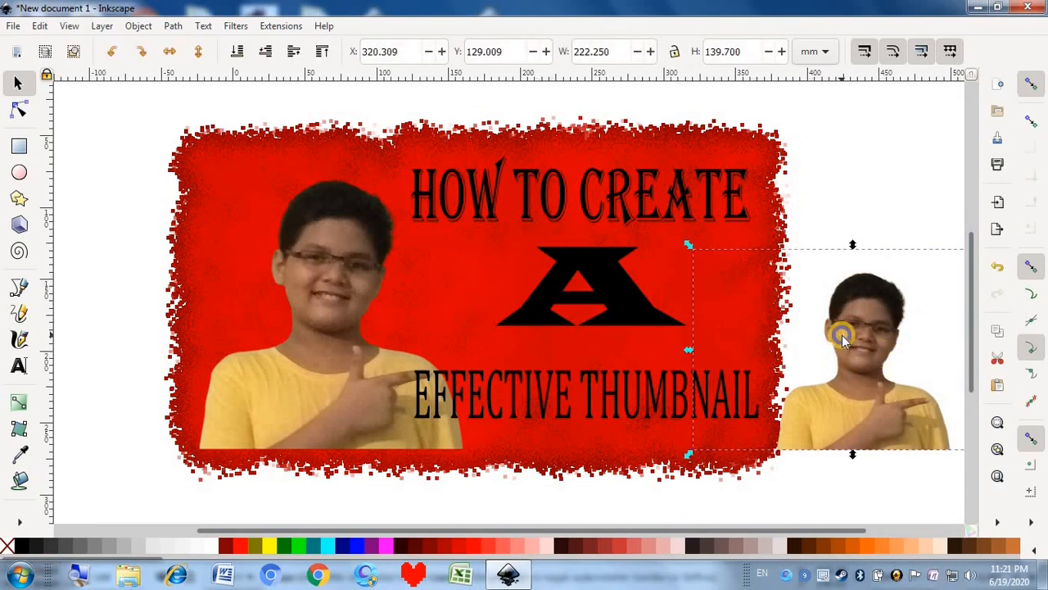
{"action": "right_click", "coordinate": [842, 334]}
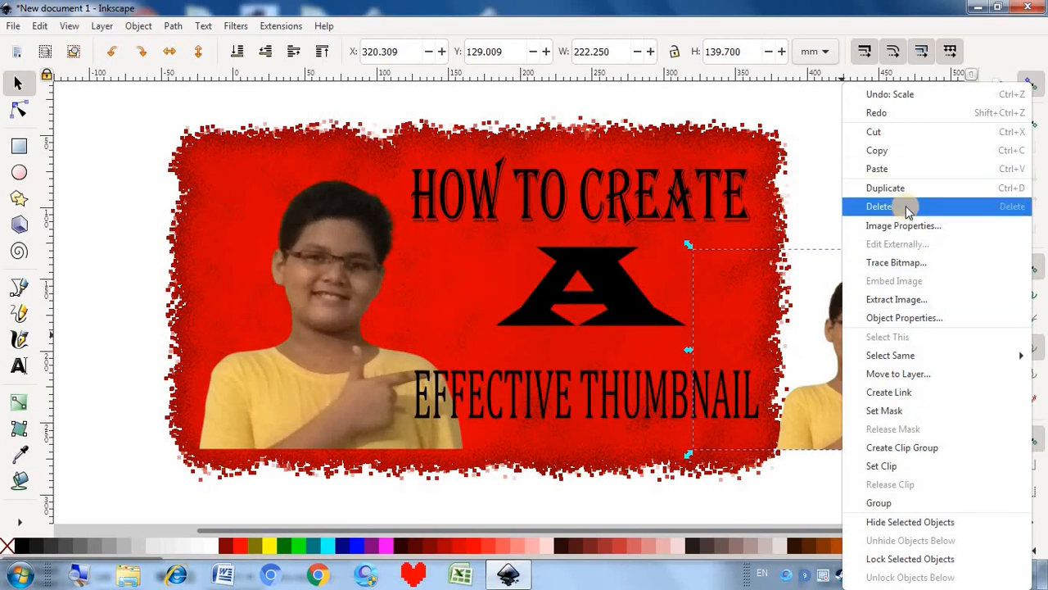
{"action": "left_click", "coordinate": [906, 205]}
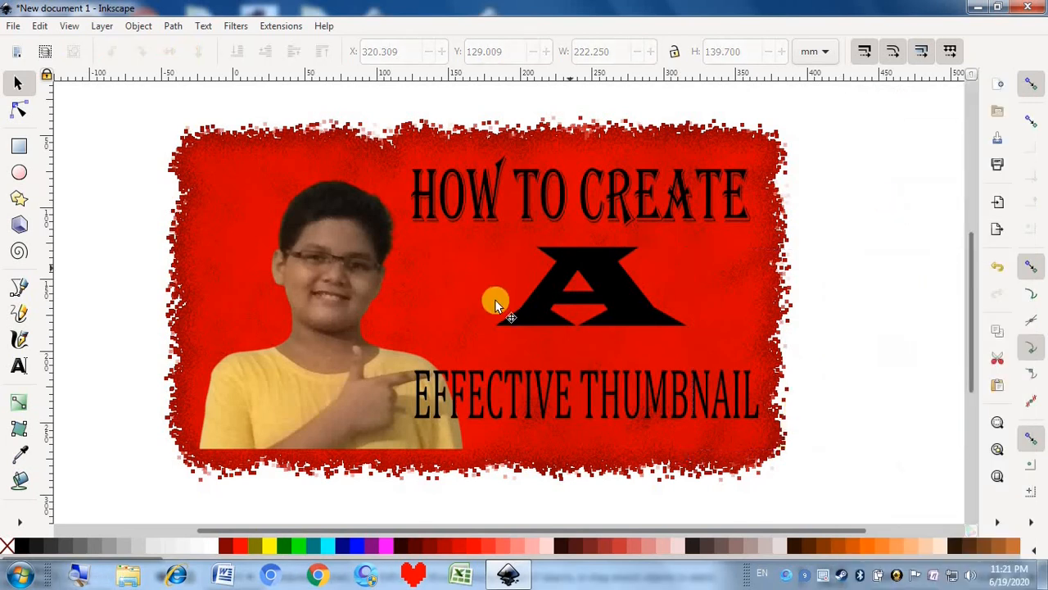
Step: Check the PNG export settings for the whole drawing and for the selected red background, and close them
{"action": "left_click", "coordinate": [13, 25]}
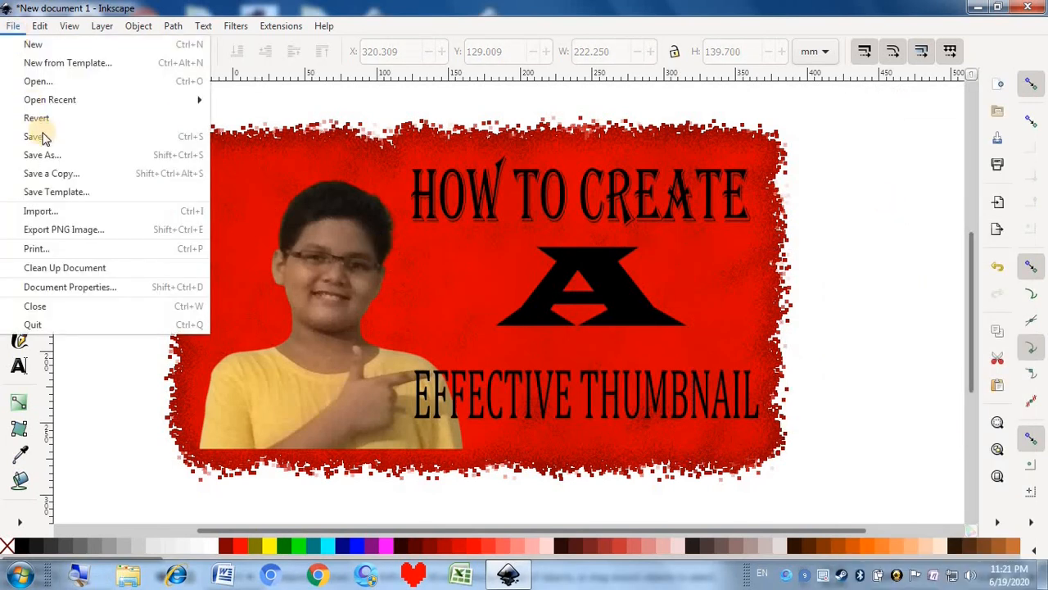
{"action": "left_click", "coordinate": [47, 235]}
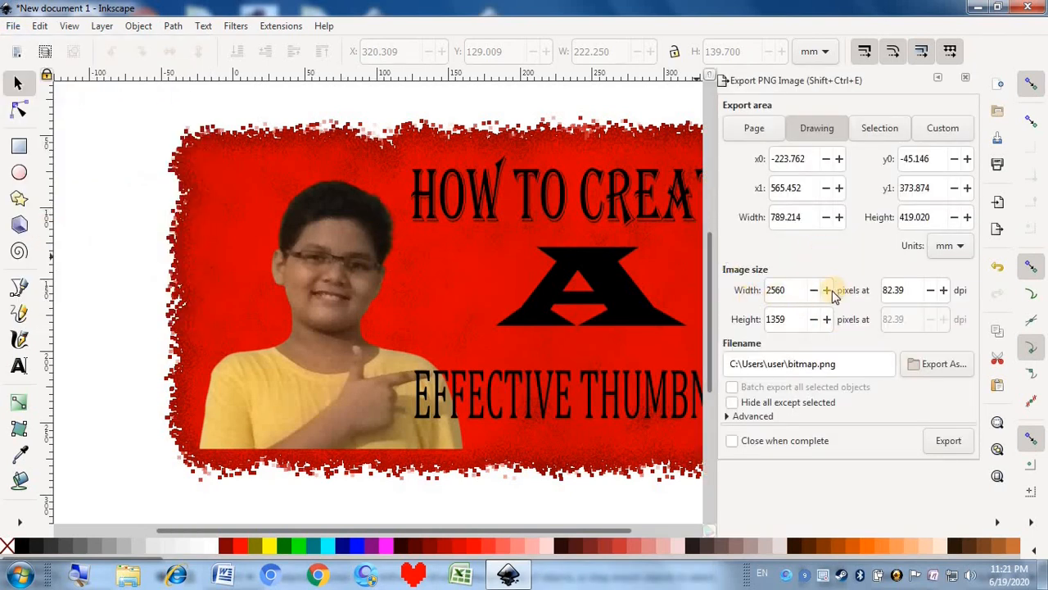
{"action": "left_click", "coordinate": [461, 143]}
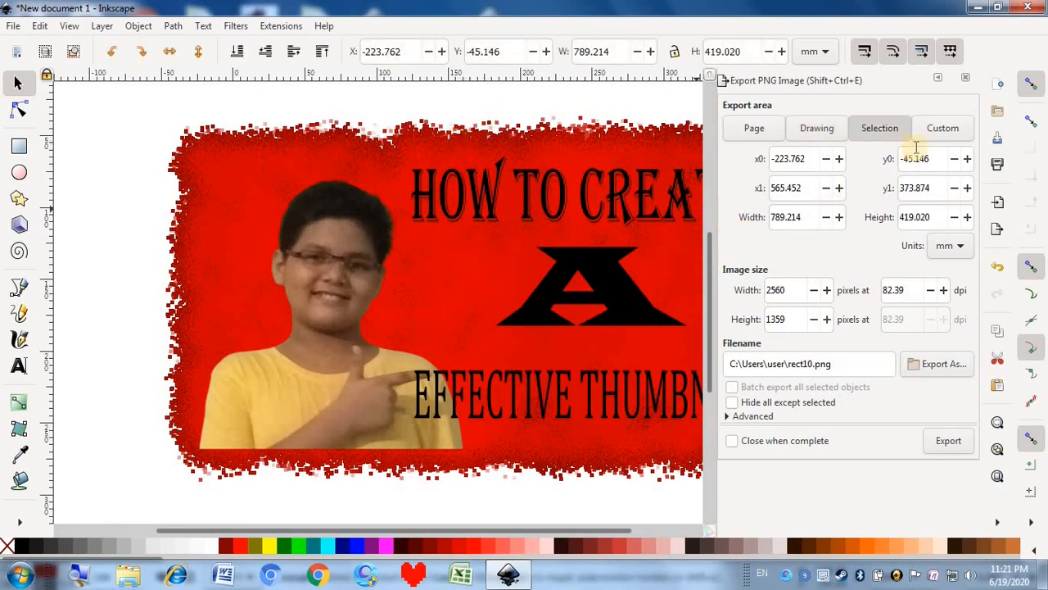
{"action": "left_click", "coordinate": [966, 76]}
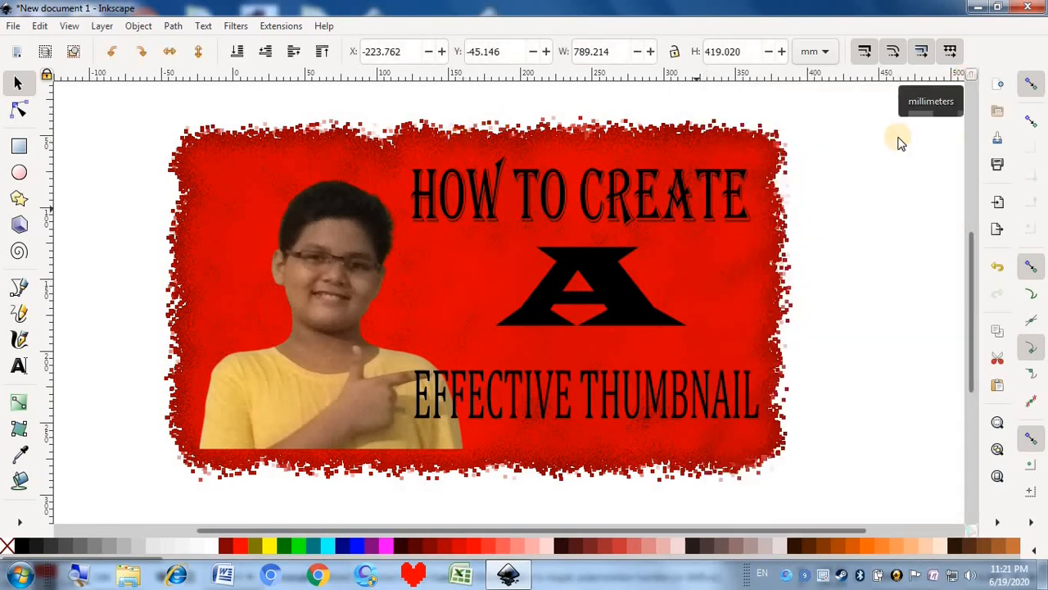
Step: Undo the recent edits, from the spare photo's deletion back through the background filter changes to the latest title text adjustments
{"action": "key", "text": "ctrl+z"}
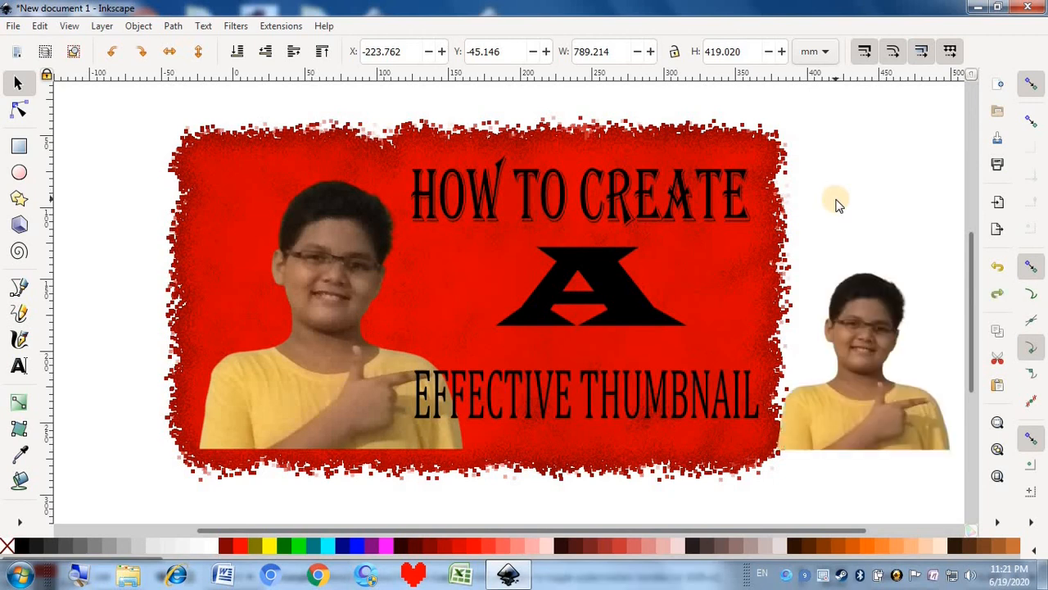
{"action": "key", "text": "ctrl+z"}
{"action": "key", "text": "ctrl+z"}
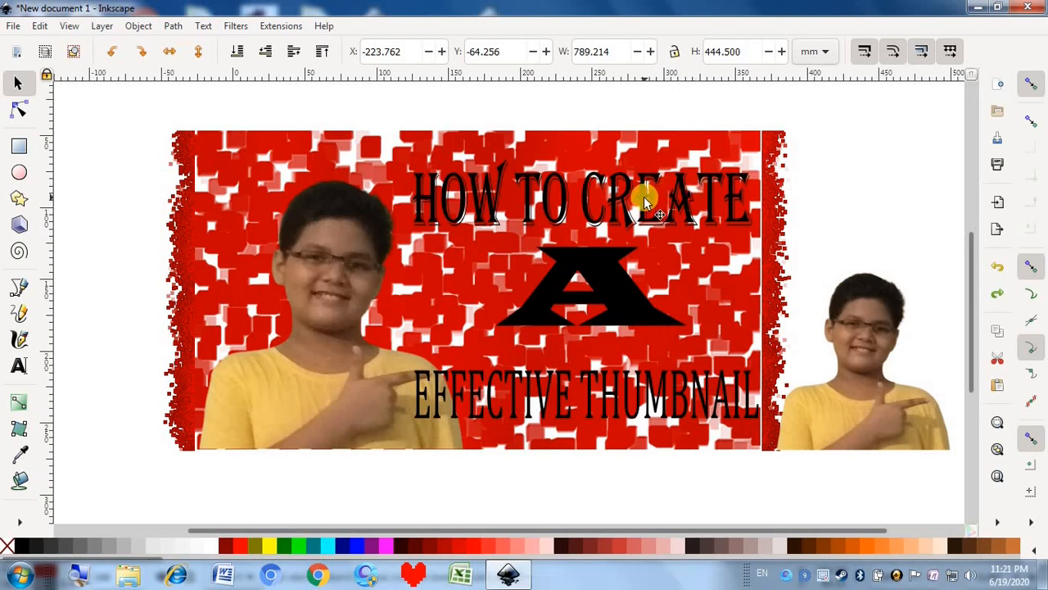
{"action": "key", "text": "ctrl+z"}
{"action": "key", "text": "ctrl+z"}
{"action": "key", "text": "ctrl+z"}
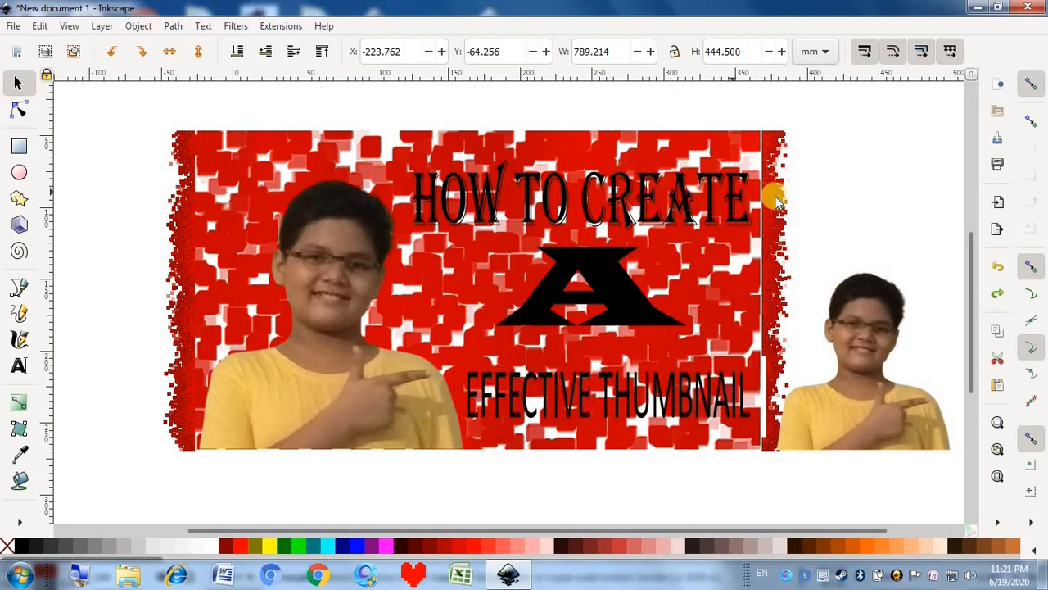
{"action": "key", "text": "Escape"}
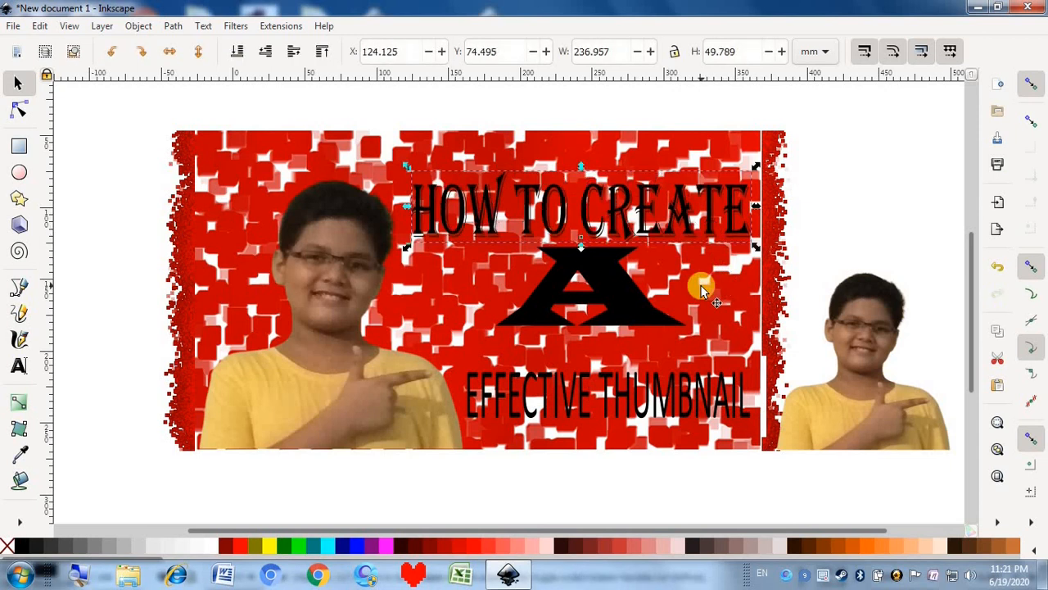
Step: Raise the "HOW TO CREATE" text slightly and remove the rough-edged red backing, leaving only the mosaic red background behind the photo and title
{"action": "left_click_drag", "start_coordinate": [688, 213], "coordinate": [688, 190]}
{"action": "left_click_drag", "start_coordinate": [701, 287], "coordinate": [786, 257]}
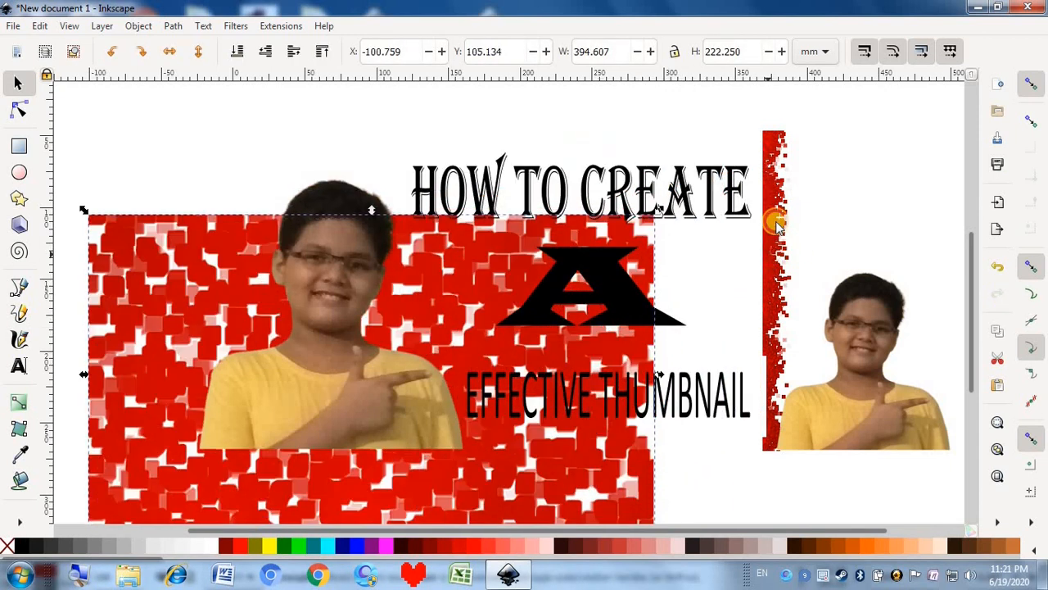
{"action": "key", "text": "Escape"}
{"action": "left_click_drag", "start_coordinate": [632, 326], "coordinate": [713, 262]}
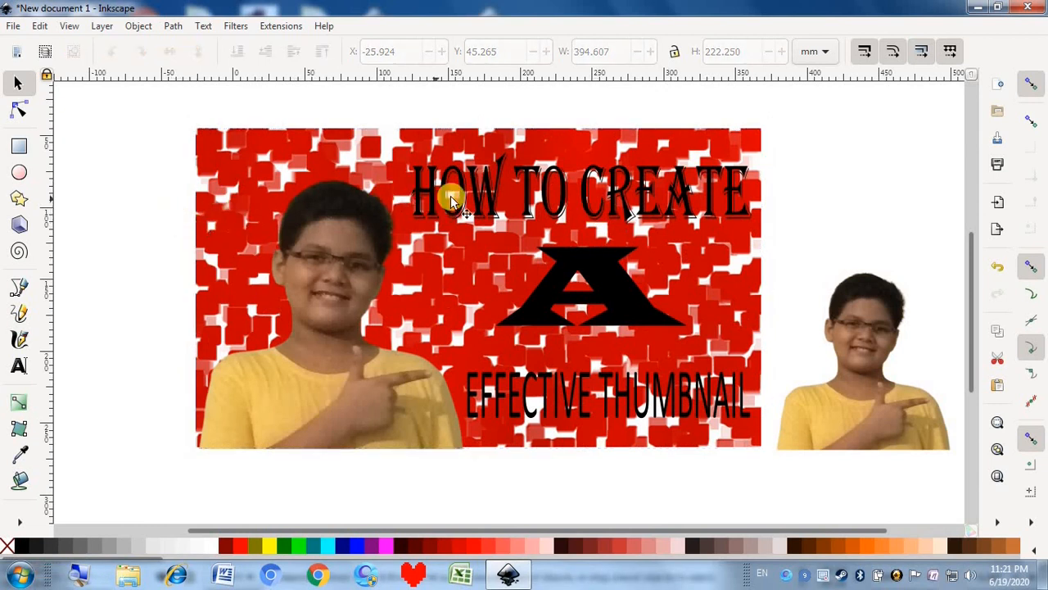
Step: Recolour the "HOW TO CREATE" text, trying light grey and green before settling on dark blue
{"action": "left_click", "coordinate": [814, 144]}
{"action": "left_click", "coordinate": [583, 182]}
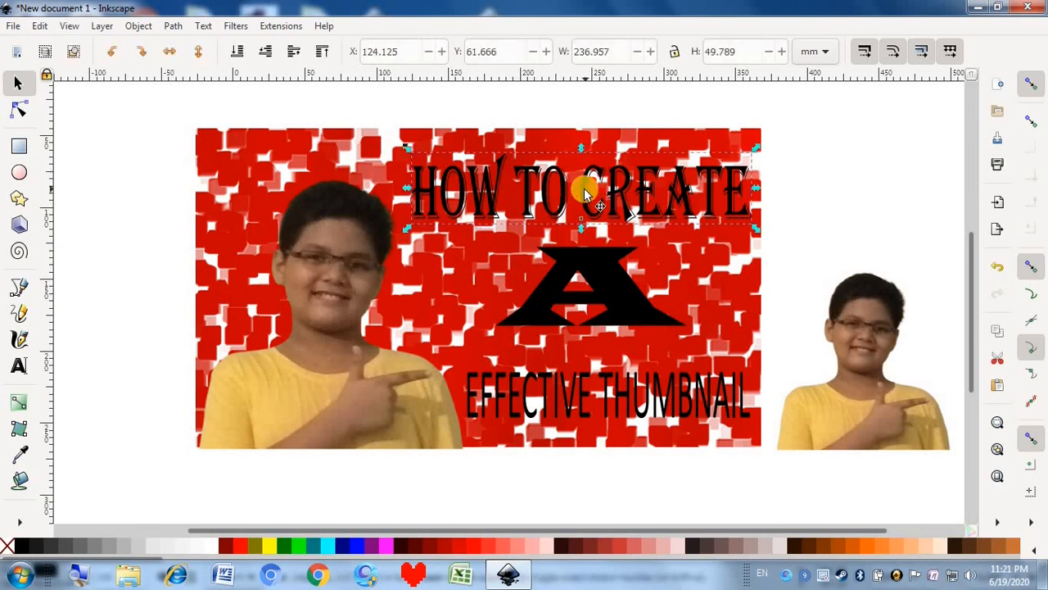
{"action": "left_click", "coordinate": [136, 545]}
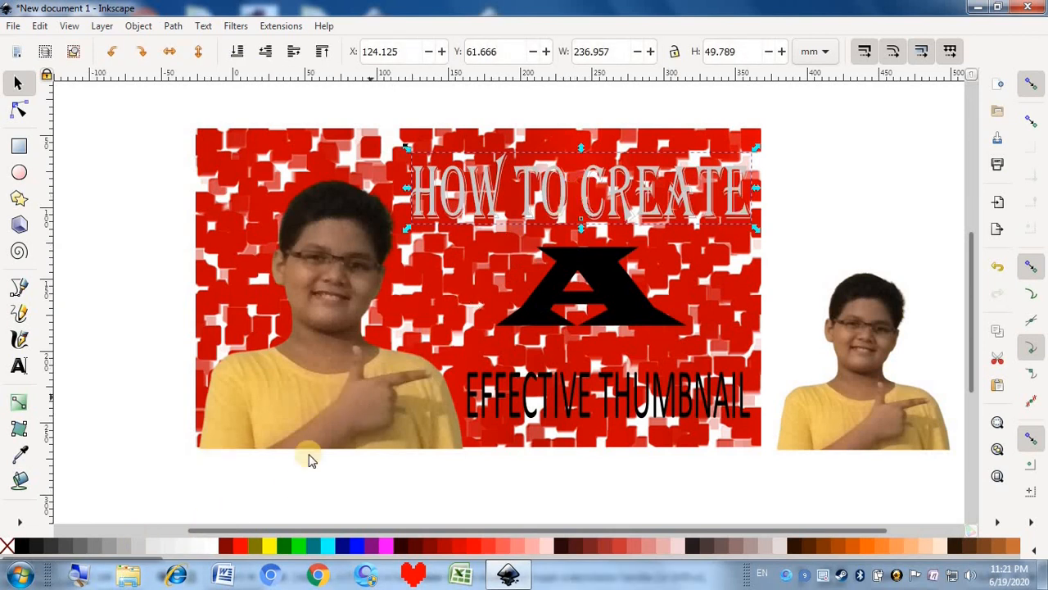
{"action": "left_click", "coordinate": [300, 545]}
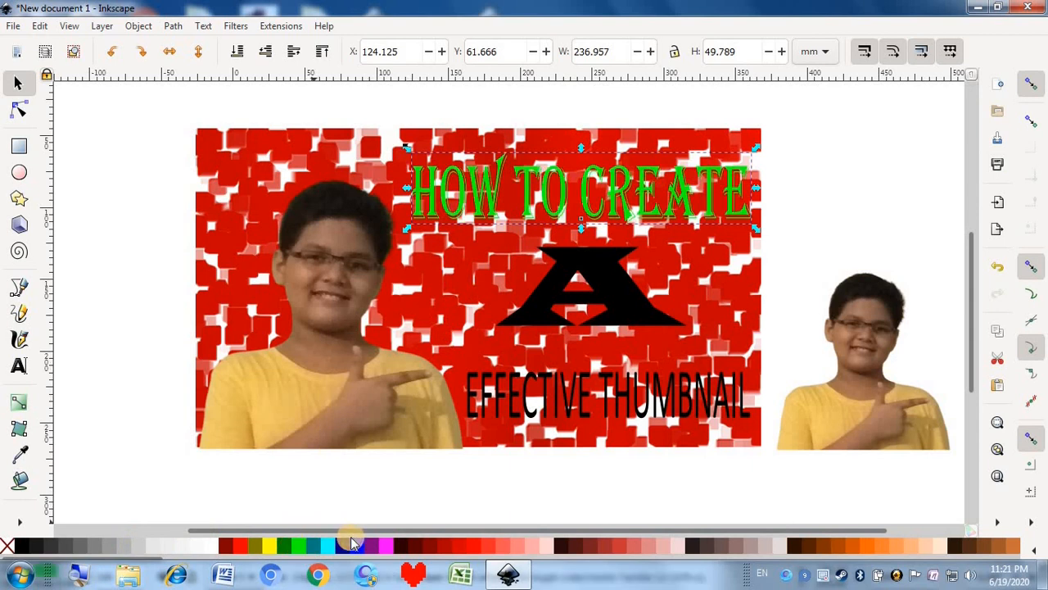
{"action": "left_click", "coordinate": [350, 544]}
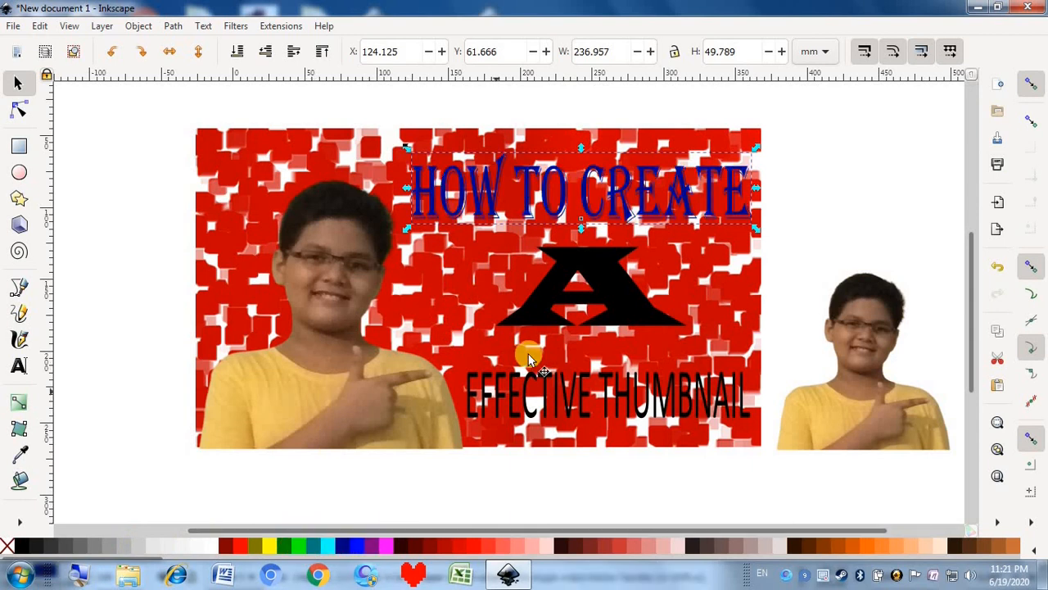
Step: Deselect the "HOW TO CREATE" text and open the PNG export settings
{"action": "left_click", "coordinate": [150, 323]}
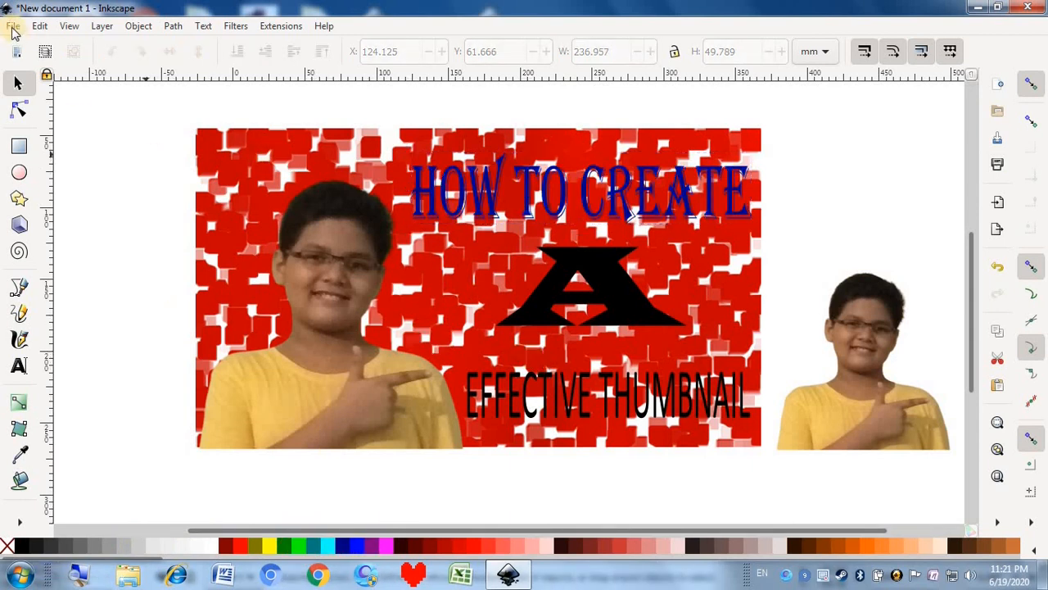
{"action": "left_click", "coordinate": [14, 33]}
{"action": "left_click", "coordinate": [117, 345]}
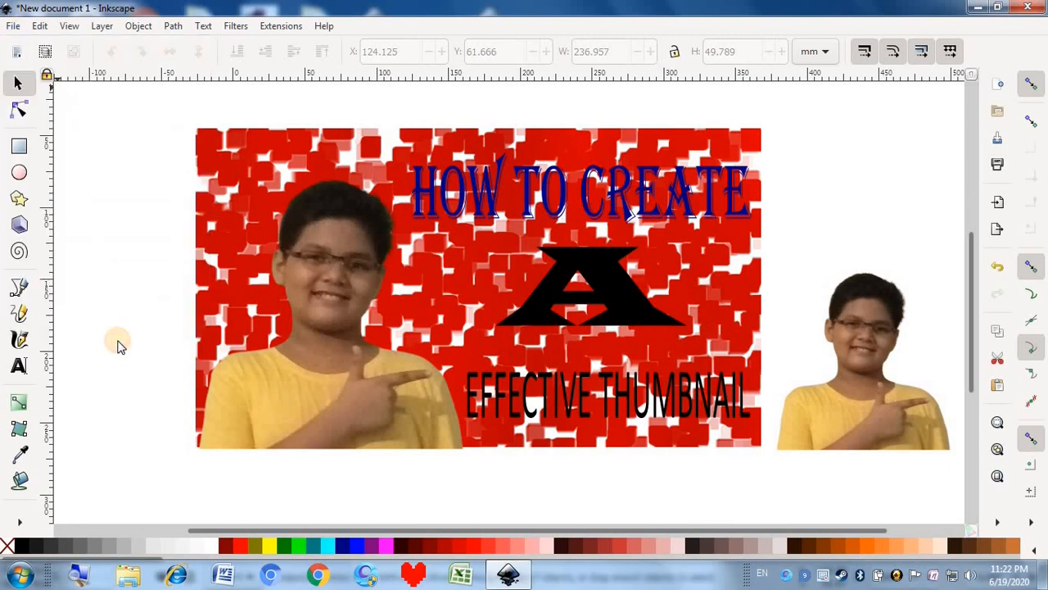